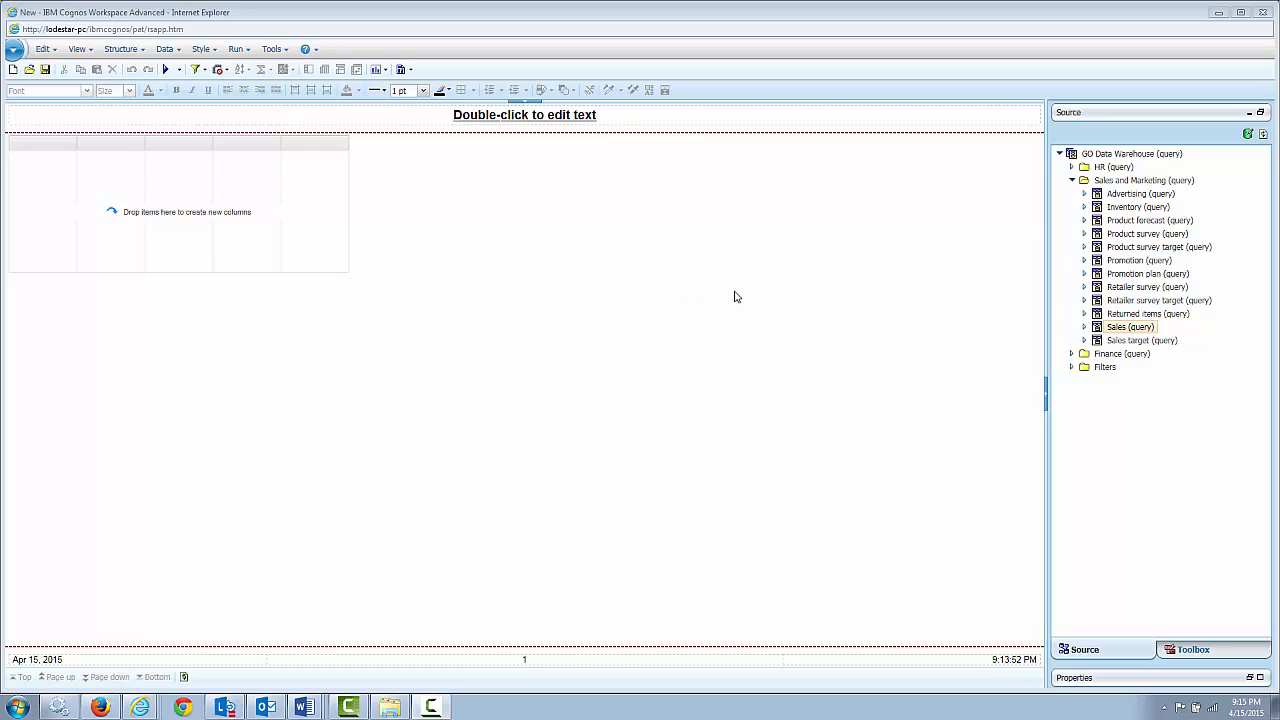
Add Year from the Time items of Sales (query) to the empty list as its first column.
click(1084, 327)
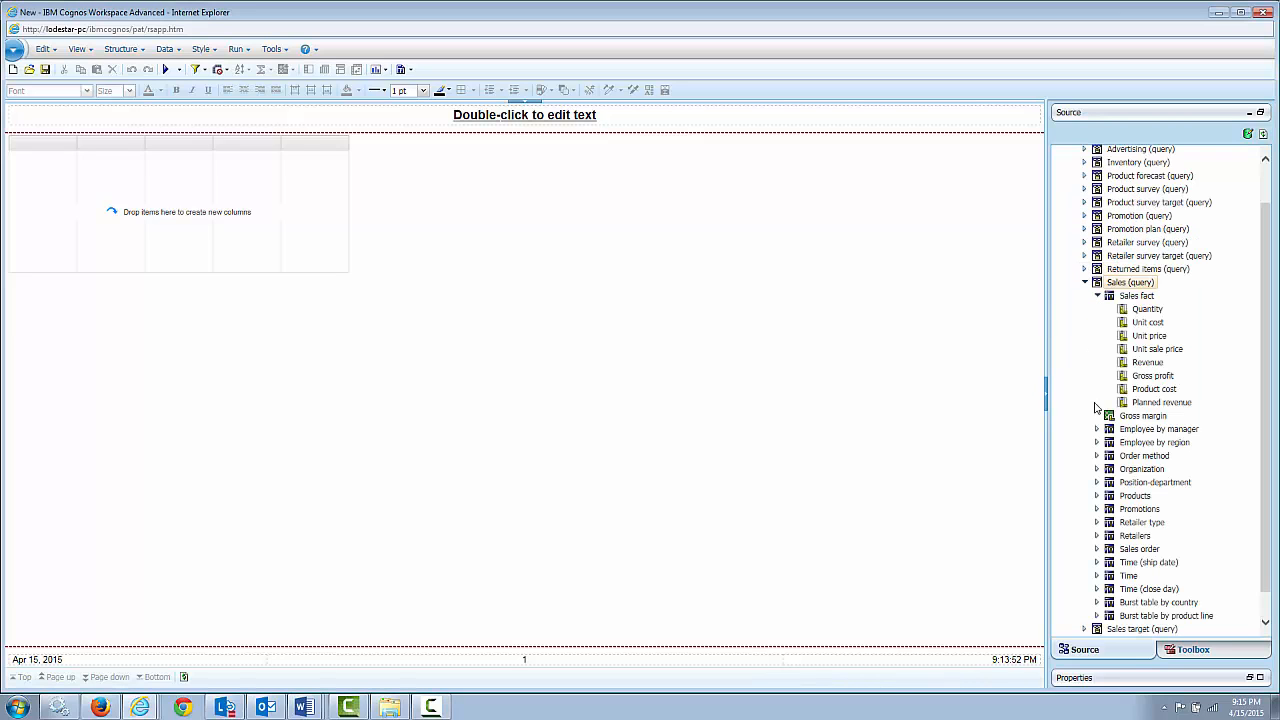
click(1097, 576)
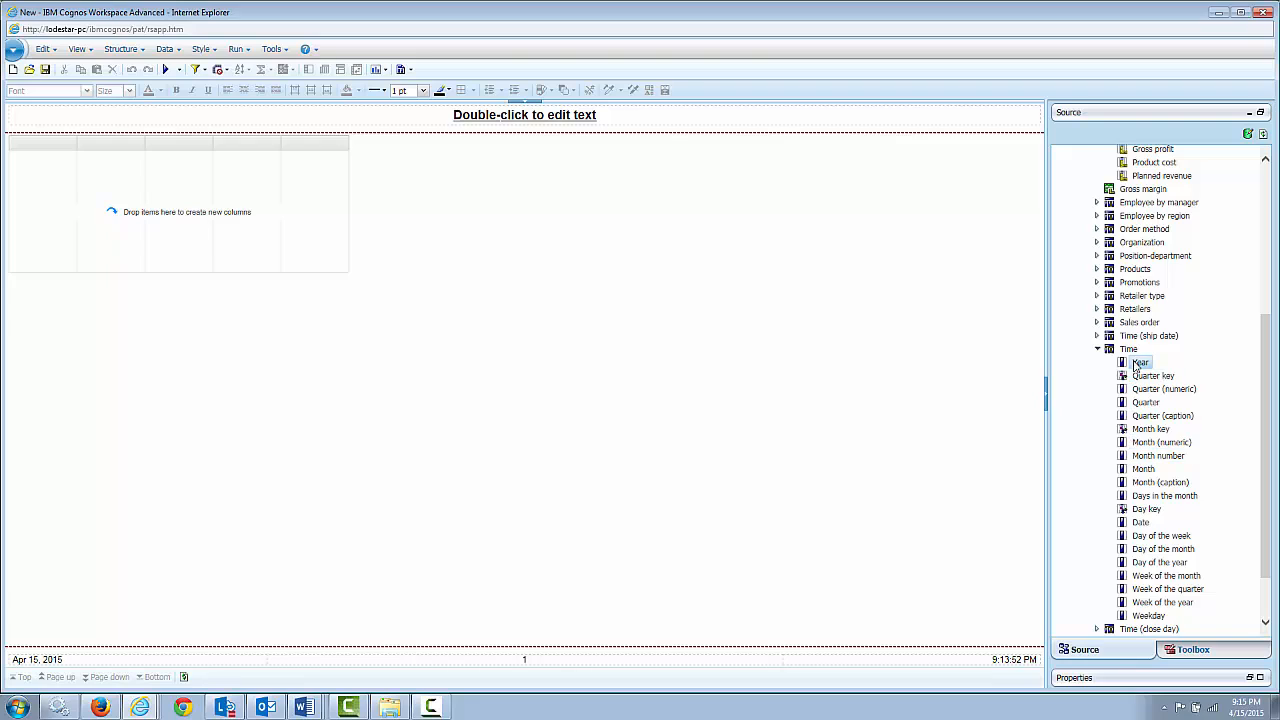
drag(1138, 365, 77, 187)
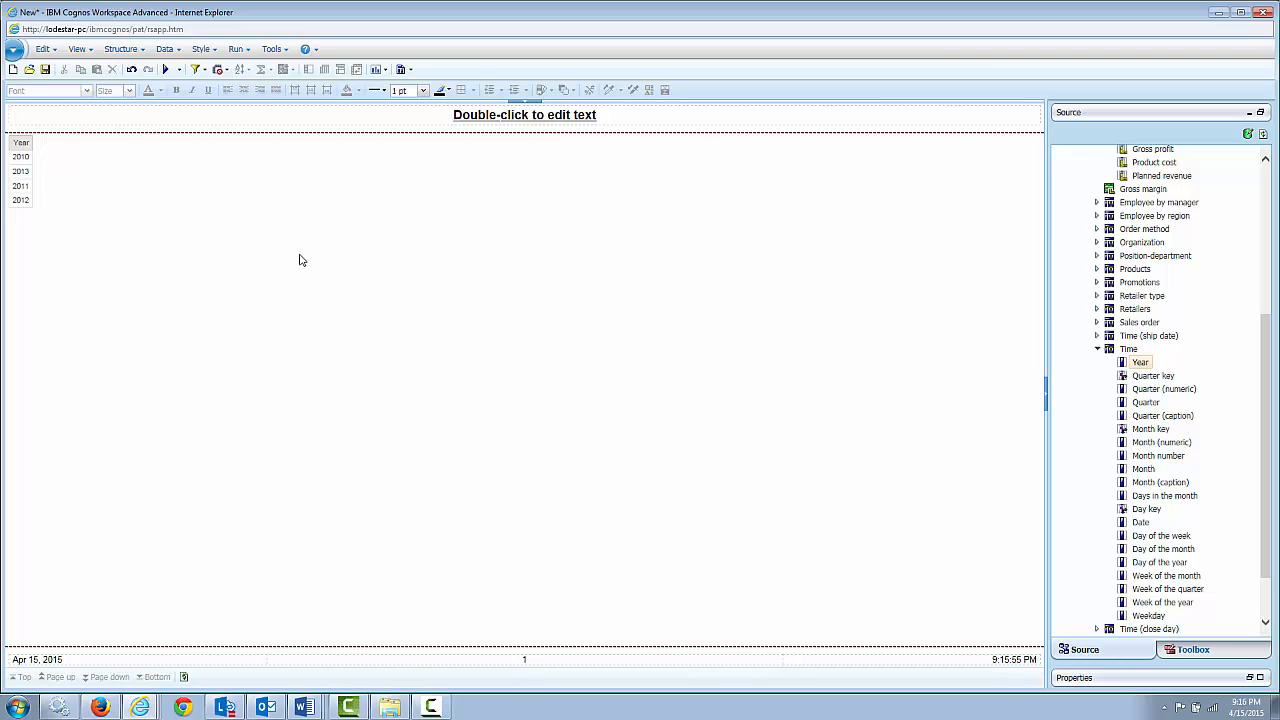
Add Product line from the Products items of Sales (query) as a column directly after Year.
click(1097, 348)
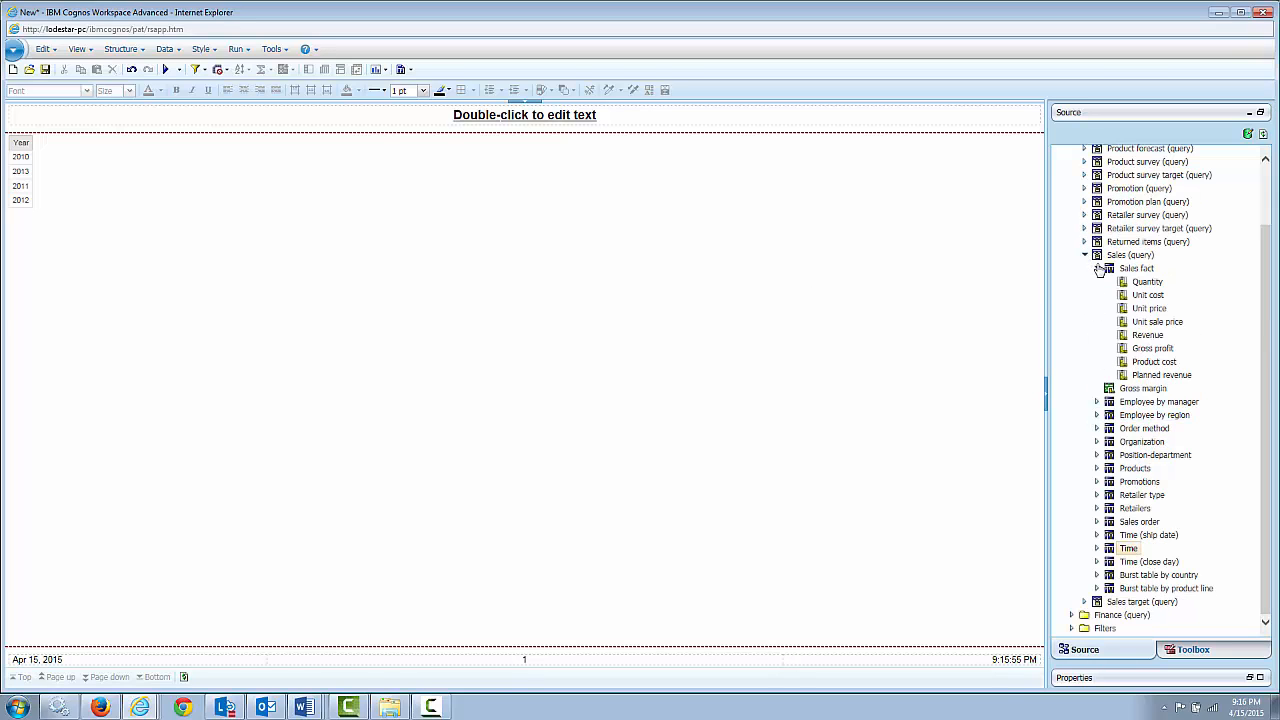
click(1096, 468)
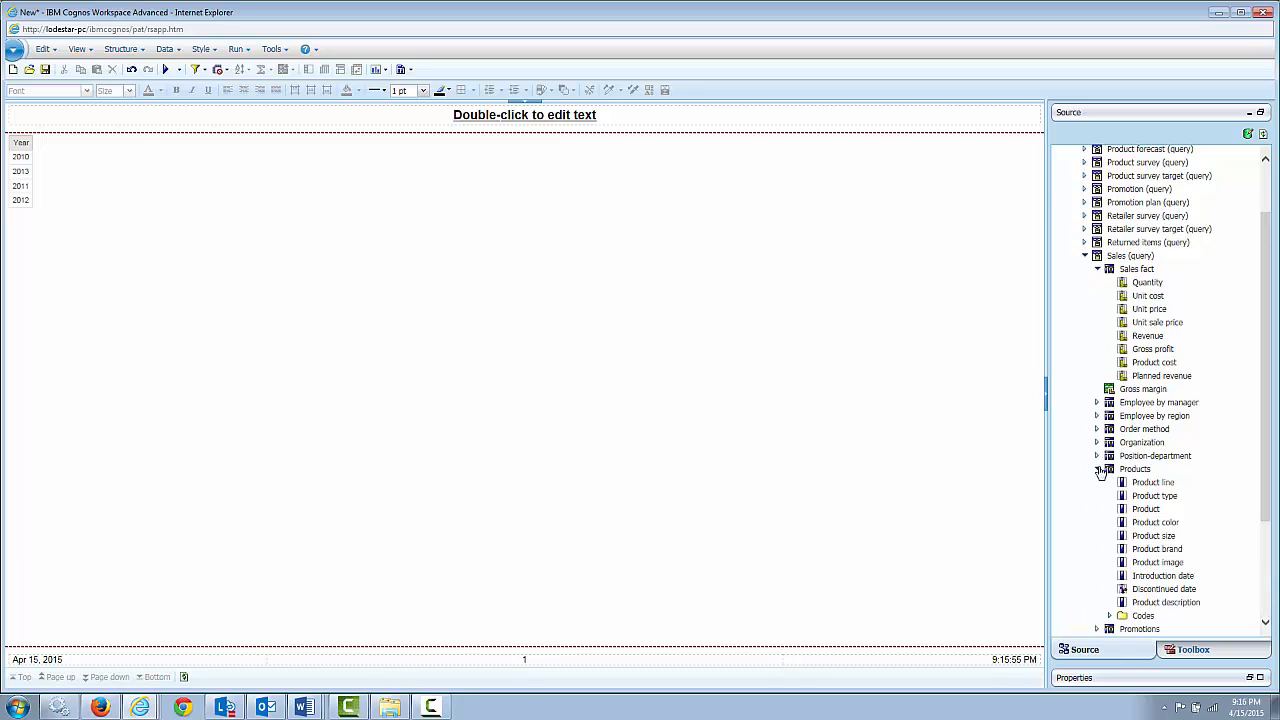
drag(1150, 482, 29, 167)
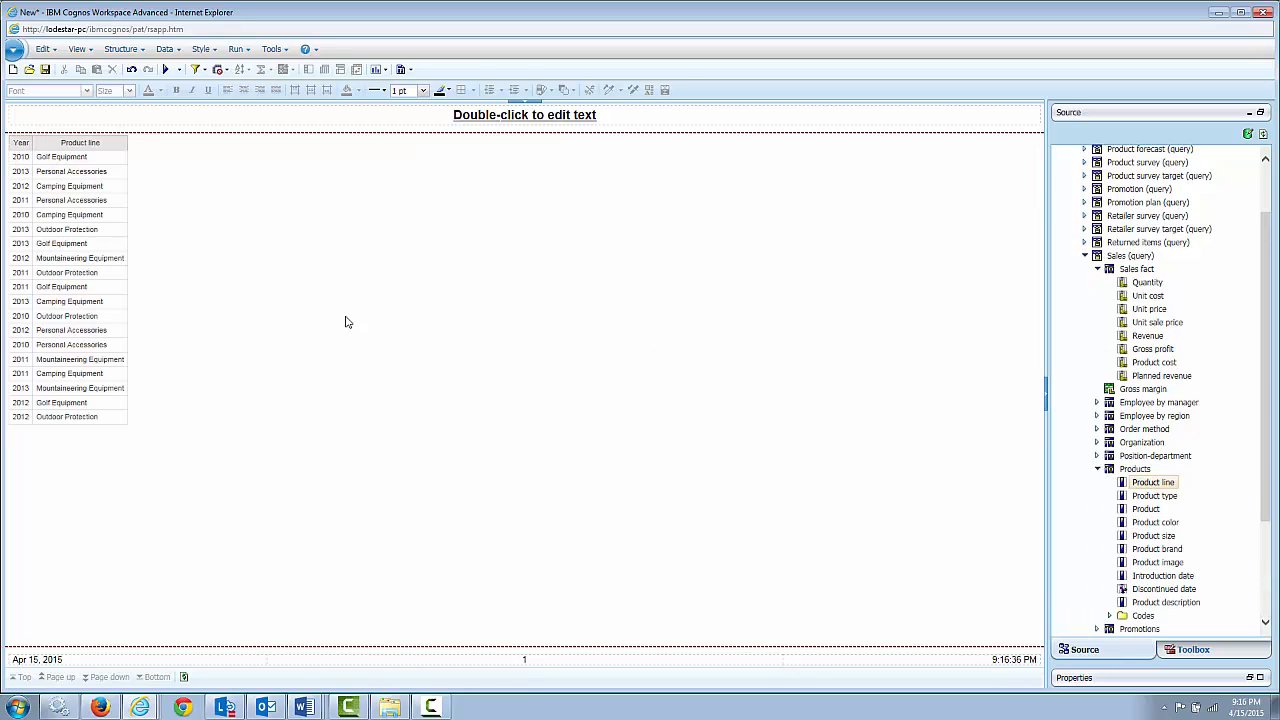
Add Retailer country from the Retailers items of Sales (query) as a column directly after Product line.
click(1096, 468)
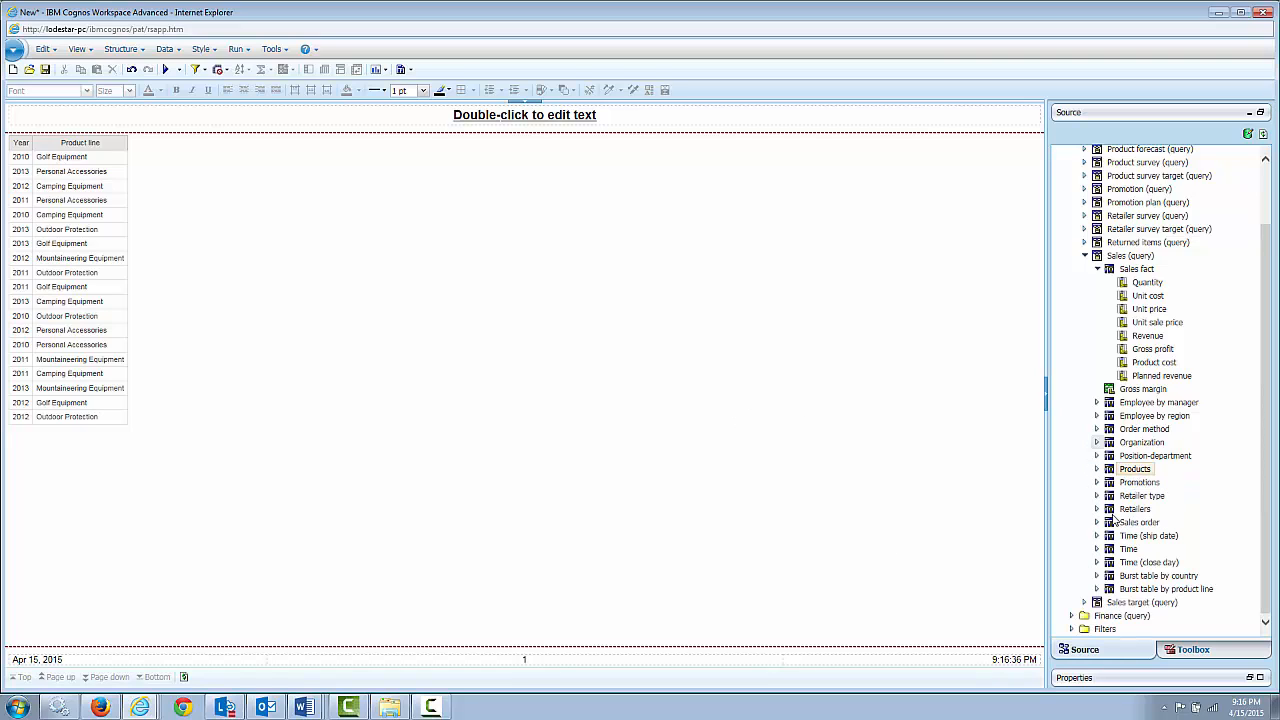
click(1097, 509)
drag(1150, 300, 124, 285)
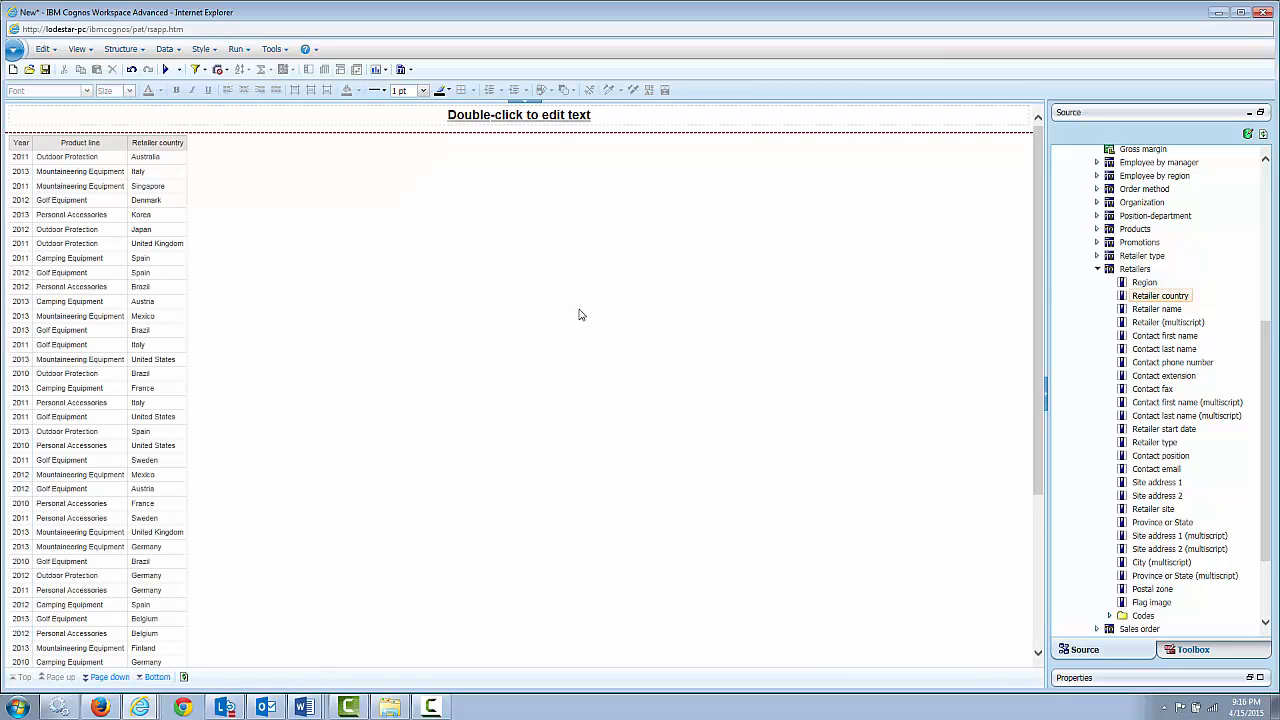
Add the Sales fact measures Revenue and Quantity after Retailer country, with Quantity placed before Revenue.
scroll(1150, 300, up, 5)
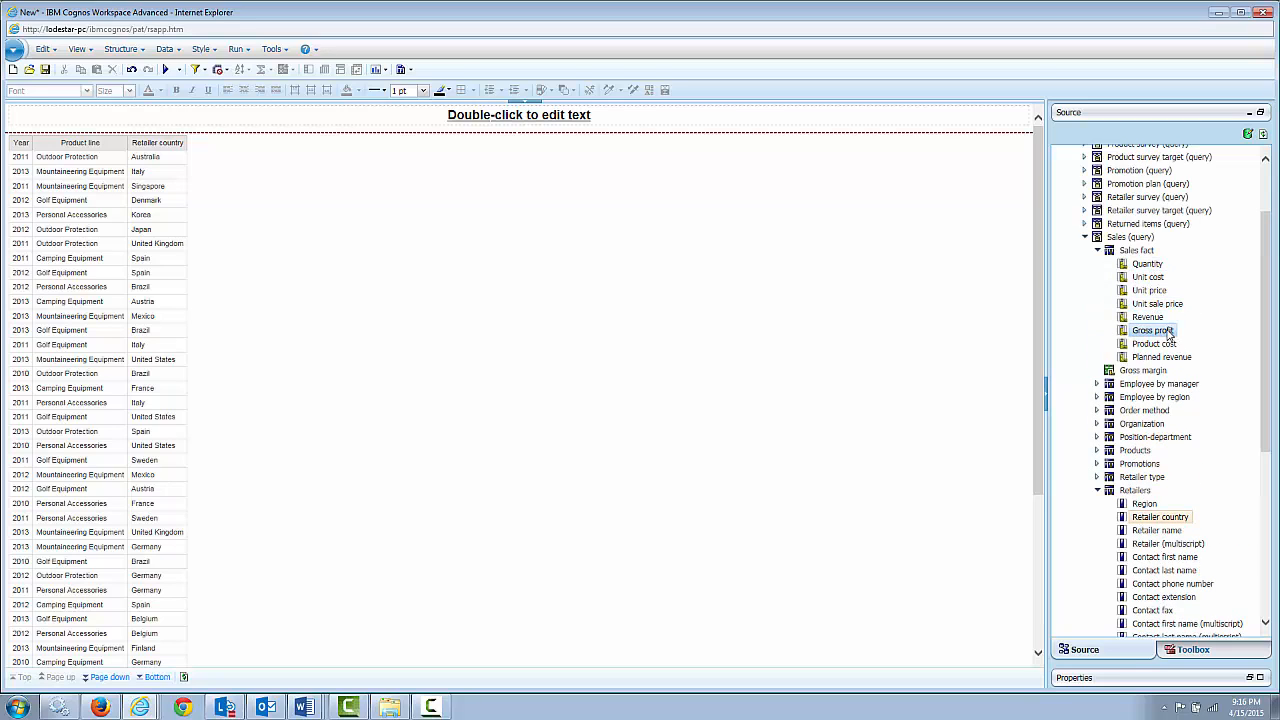
drag(1148, 317, 186, 242)
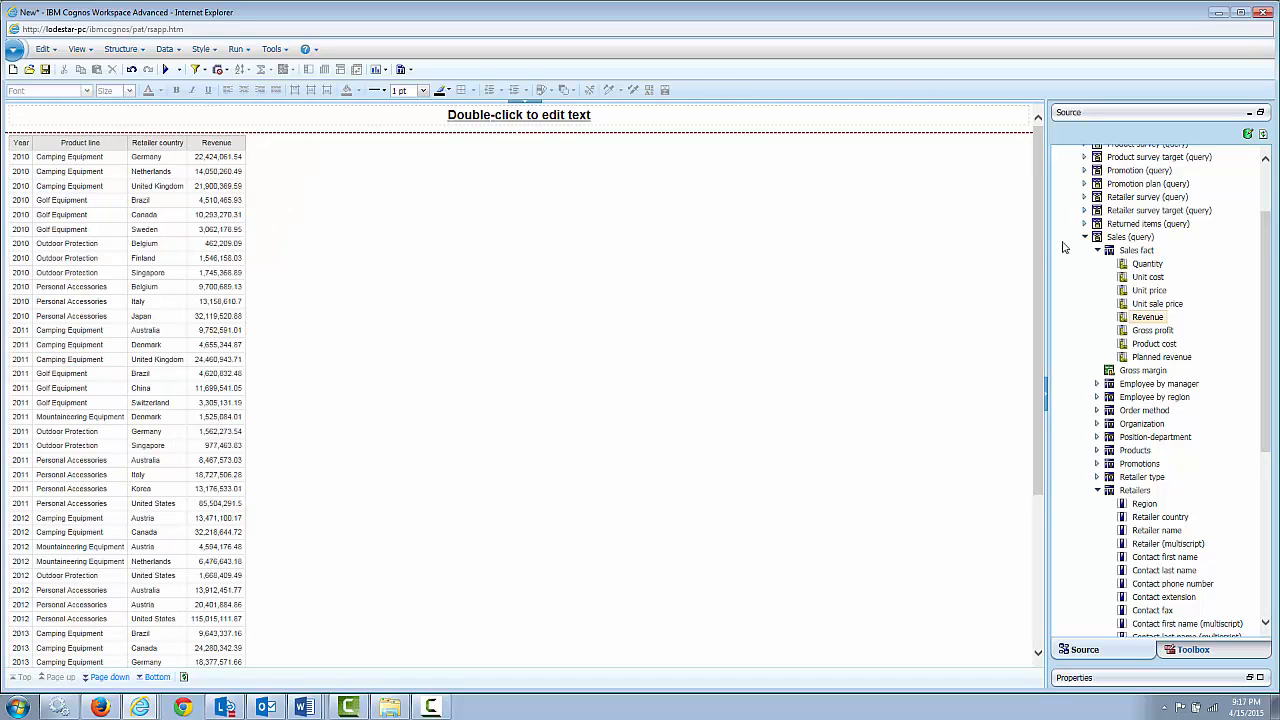
click(1147, 266)
drag(1147, 270, 193, 200)
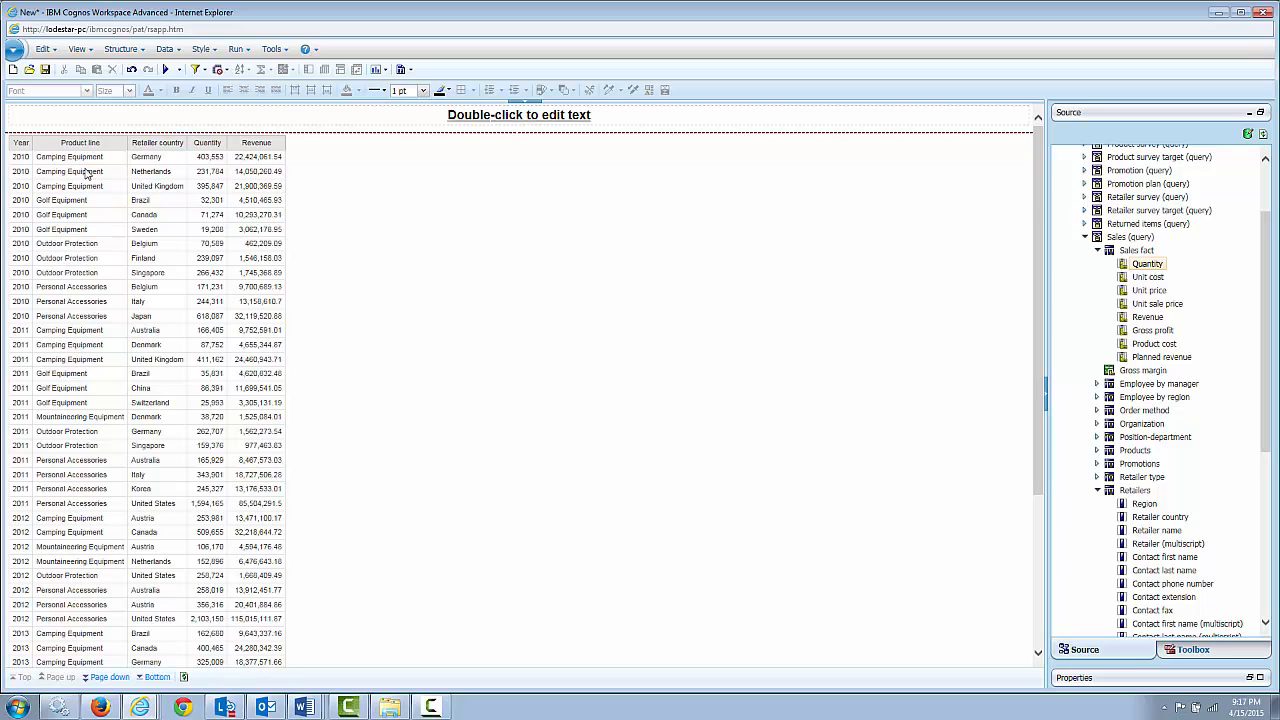
Create a custom filter on Year that shows only the specific value 2012 and prompts for values when the report is run.
click(21, 148)
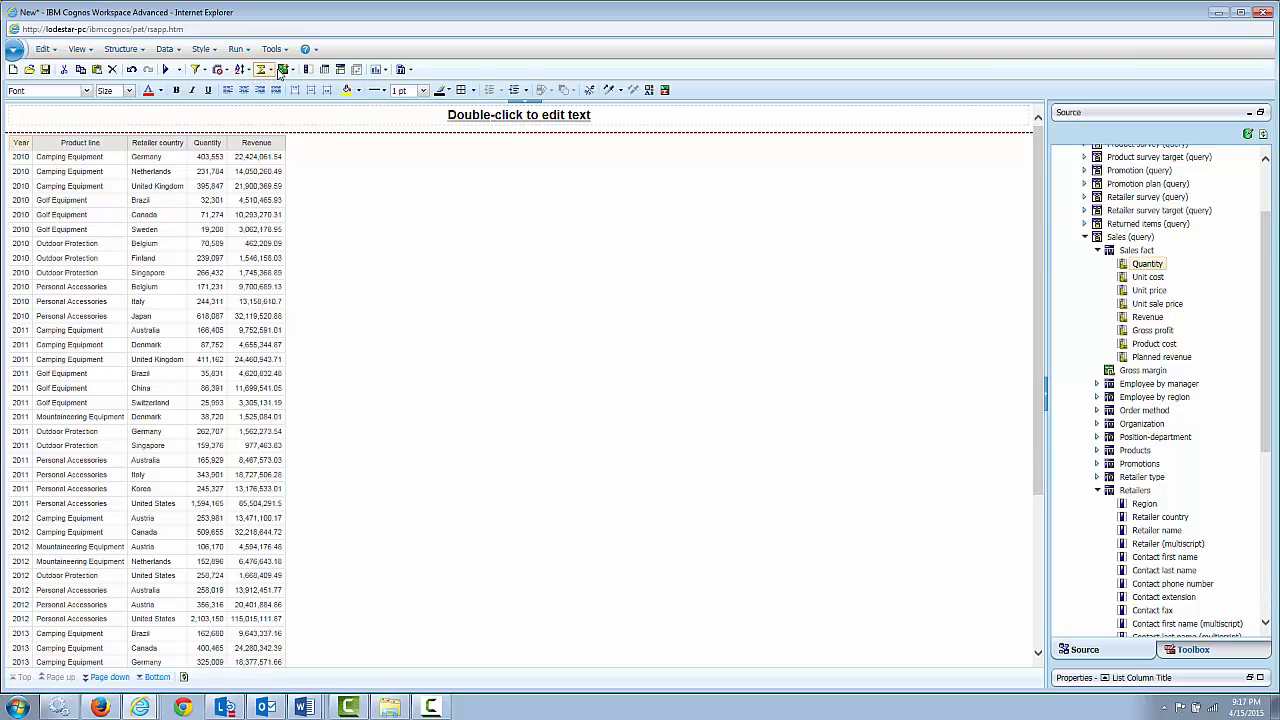
click(200, 70)
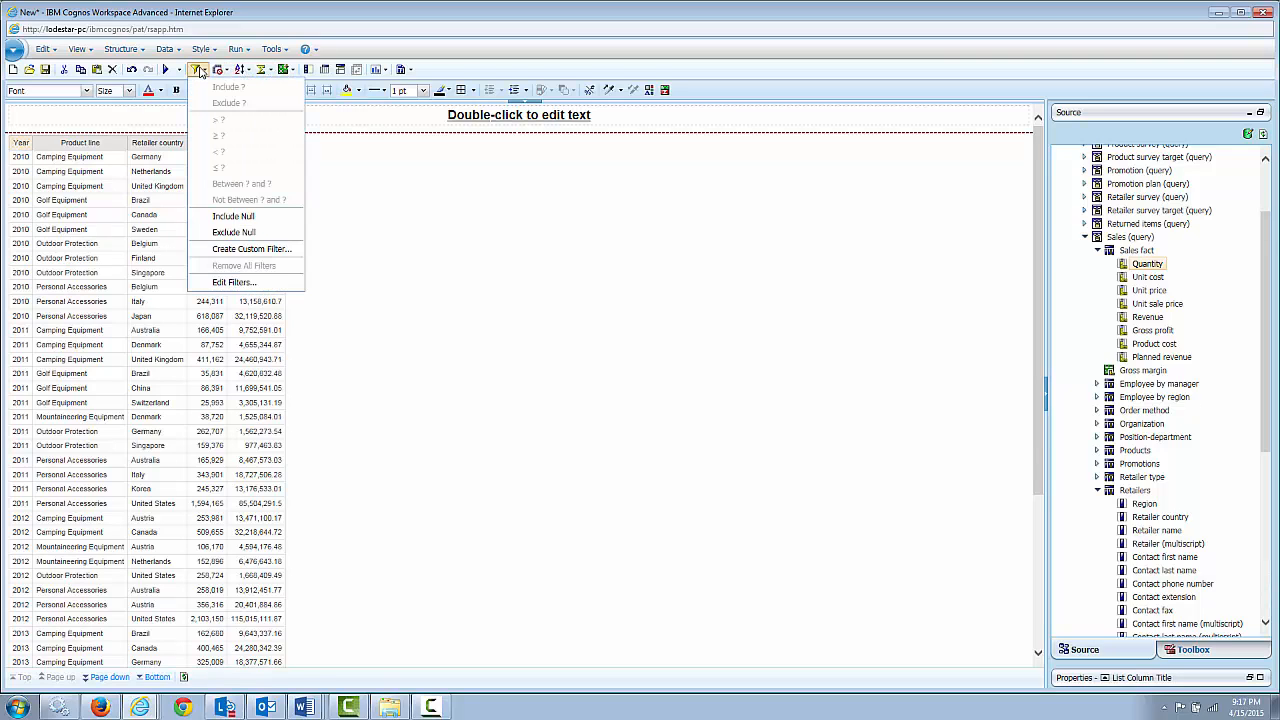
click(235, 252)
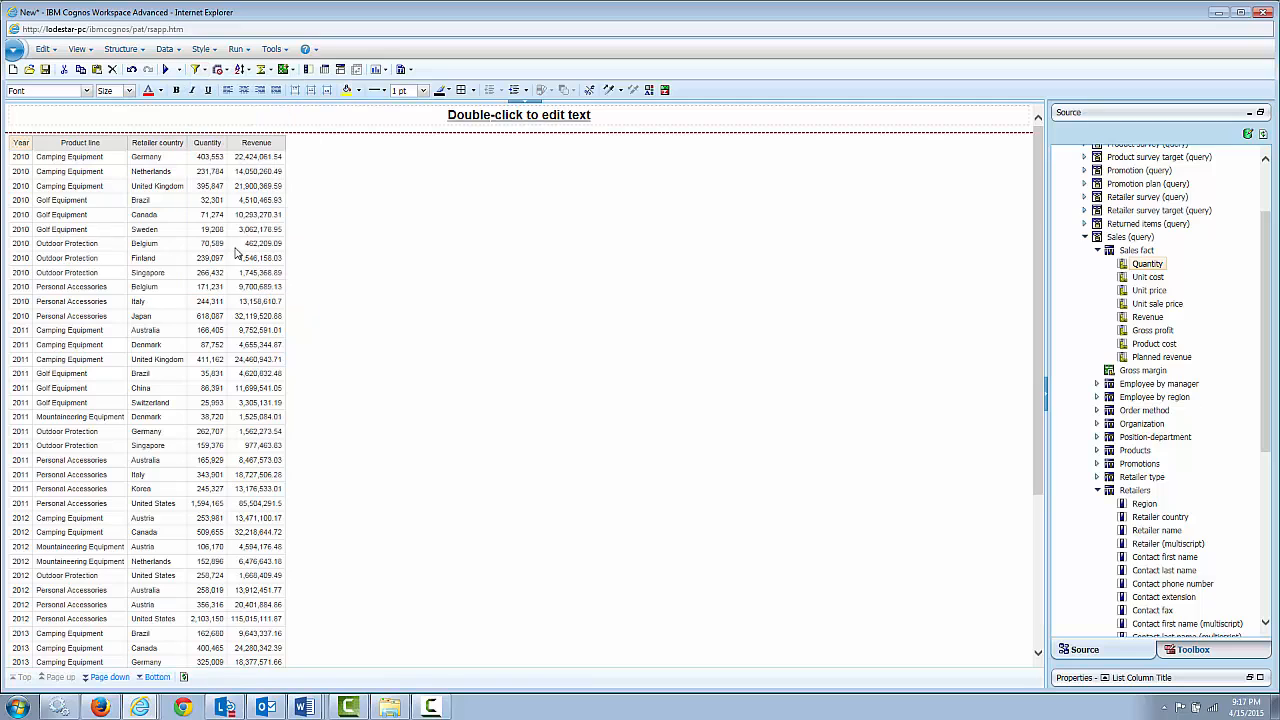
click(531, 279)
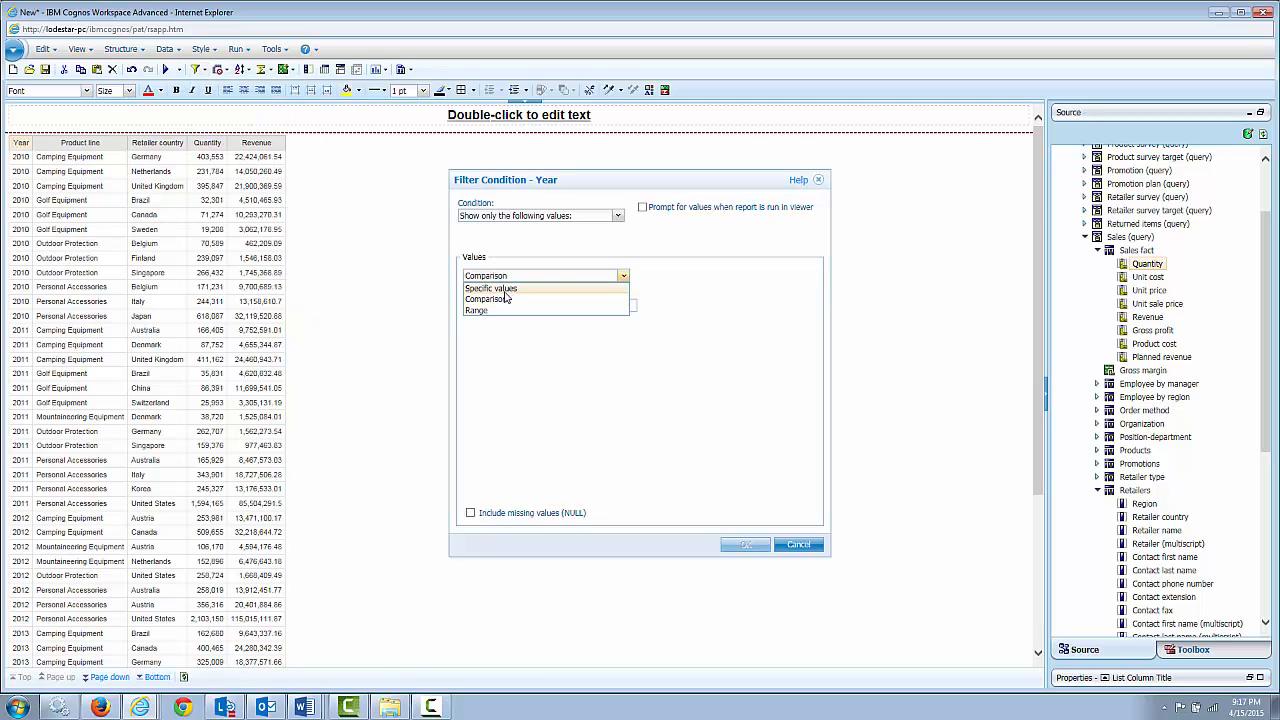
click(504, 289)
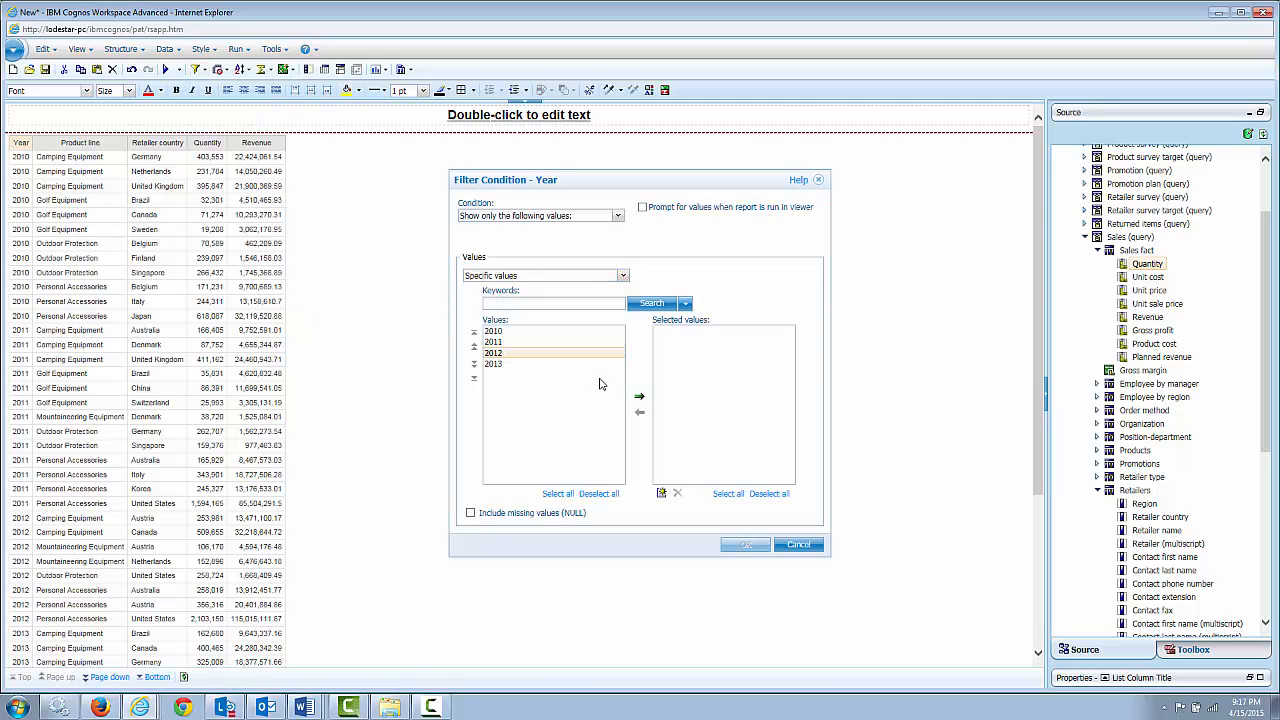
click(639, 399)
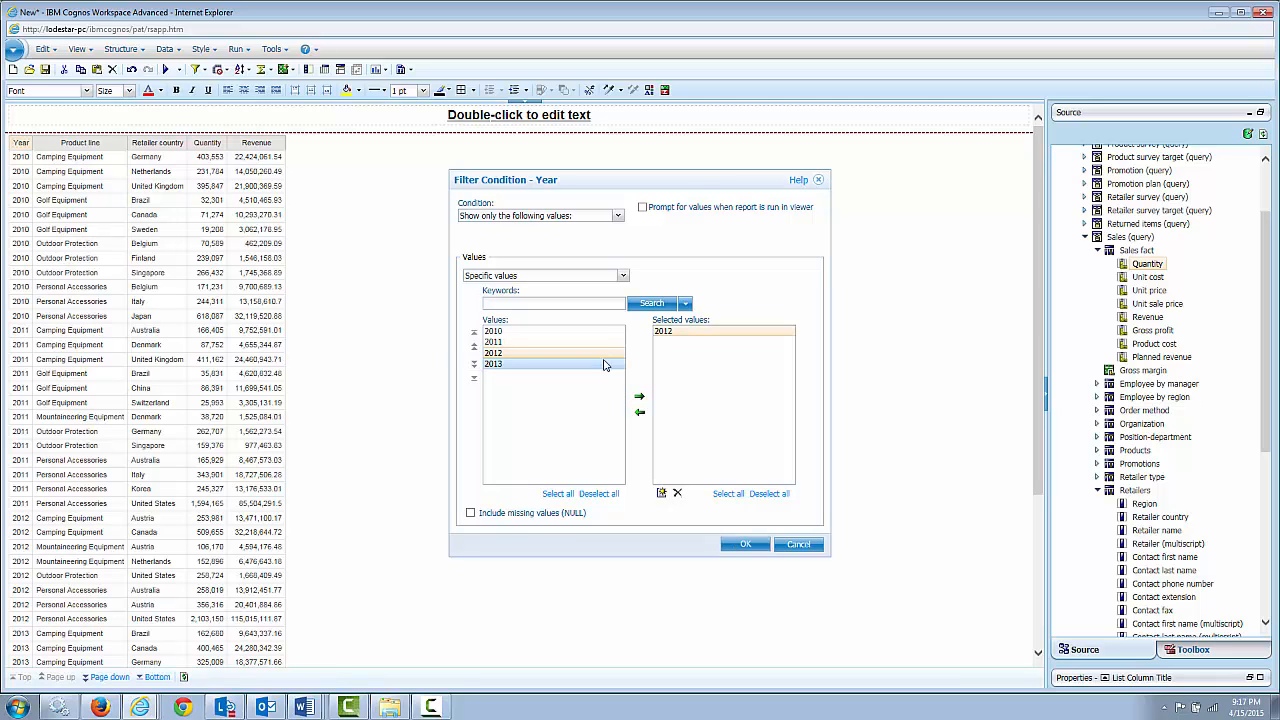
click(642, 208)
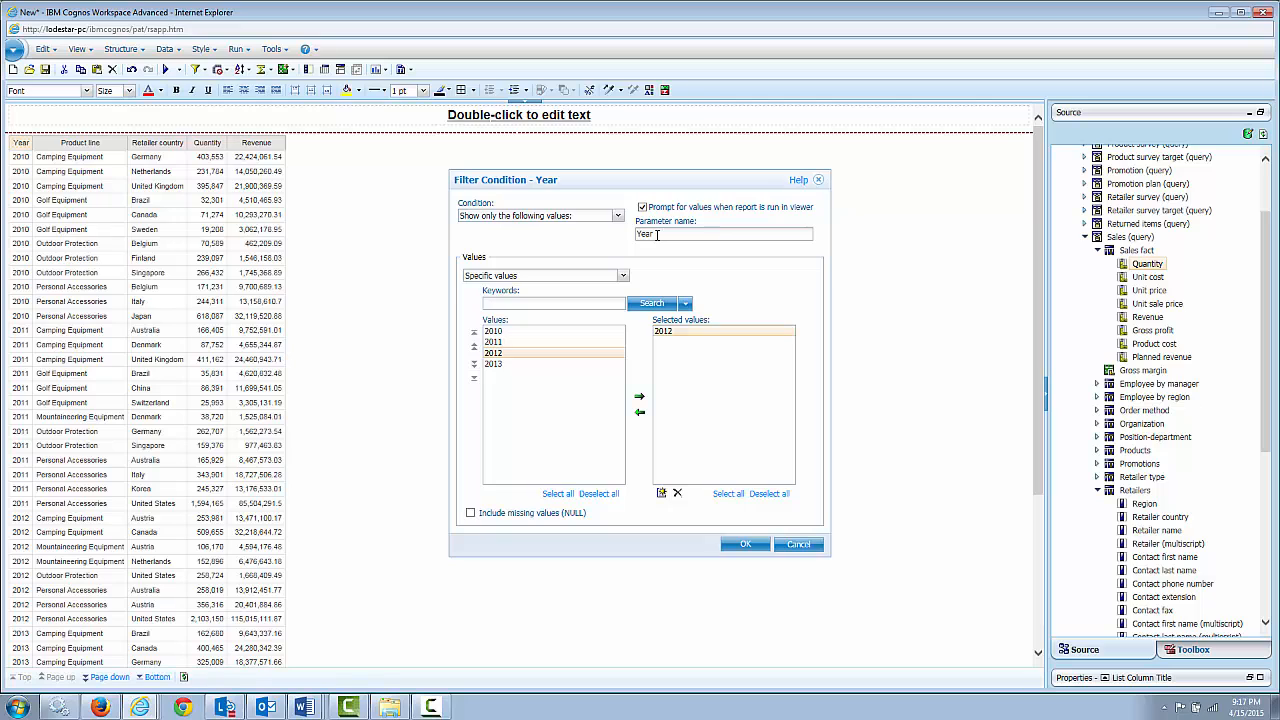
click(746, 545)
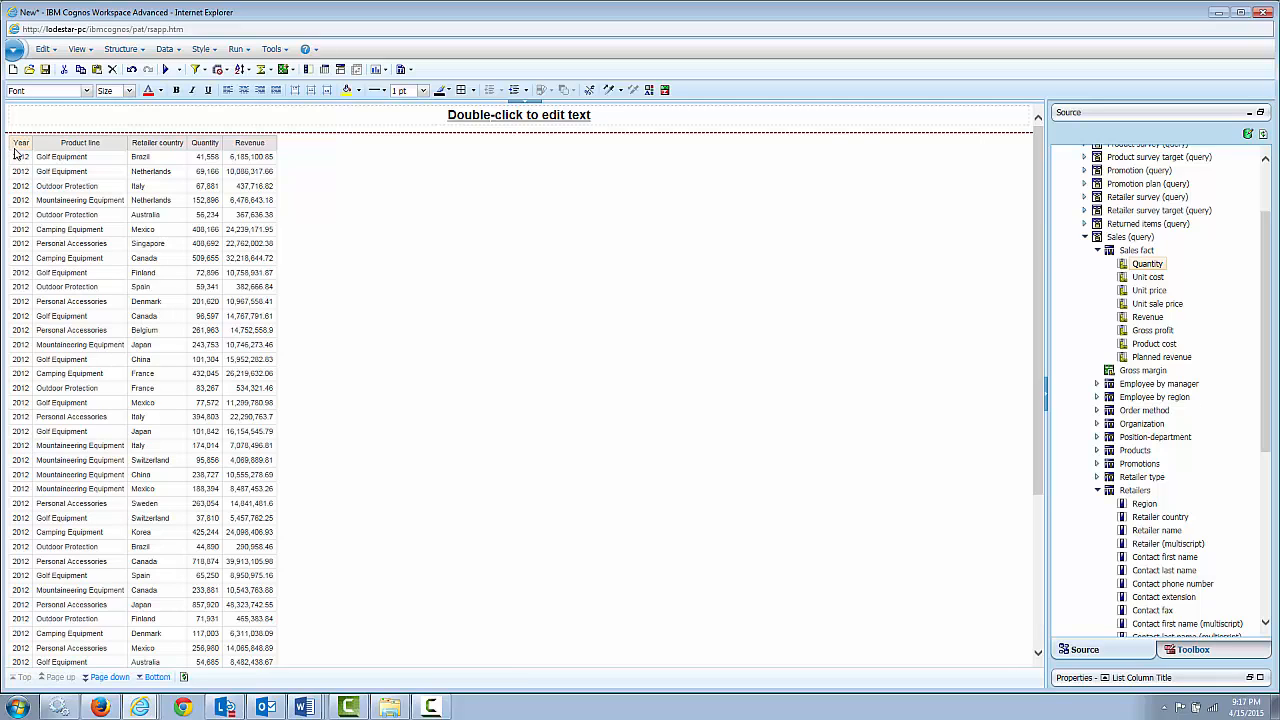
Section the list by Year and group it by Product line.
click(341, 71)
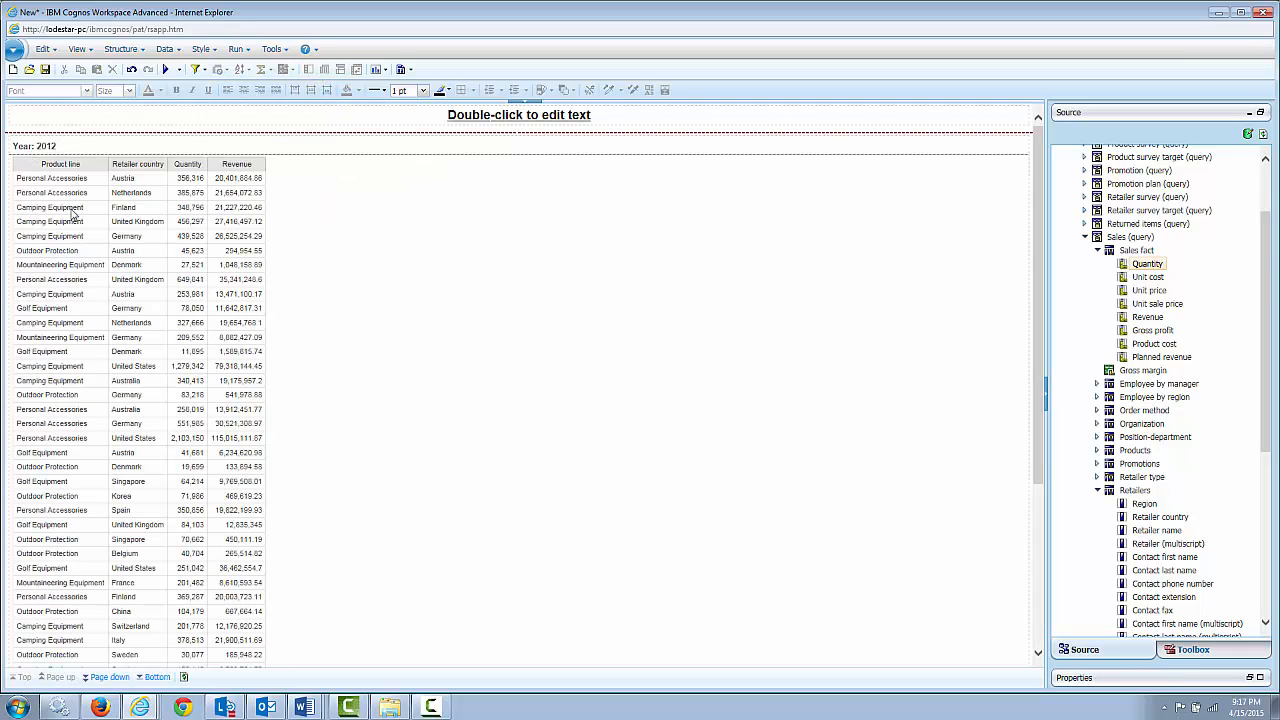
click(72, 170)
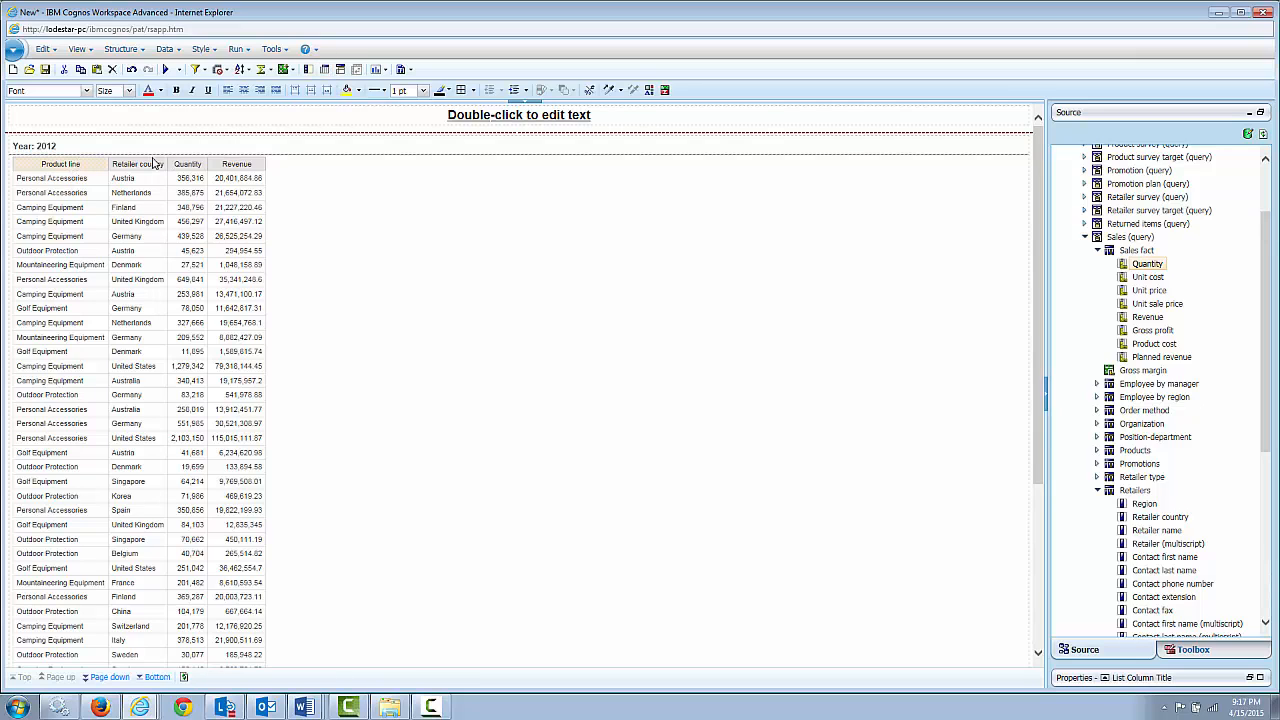
click(309, 69)
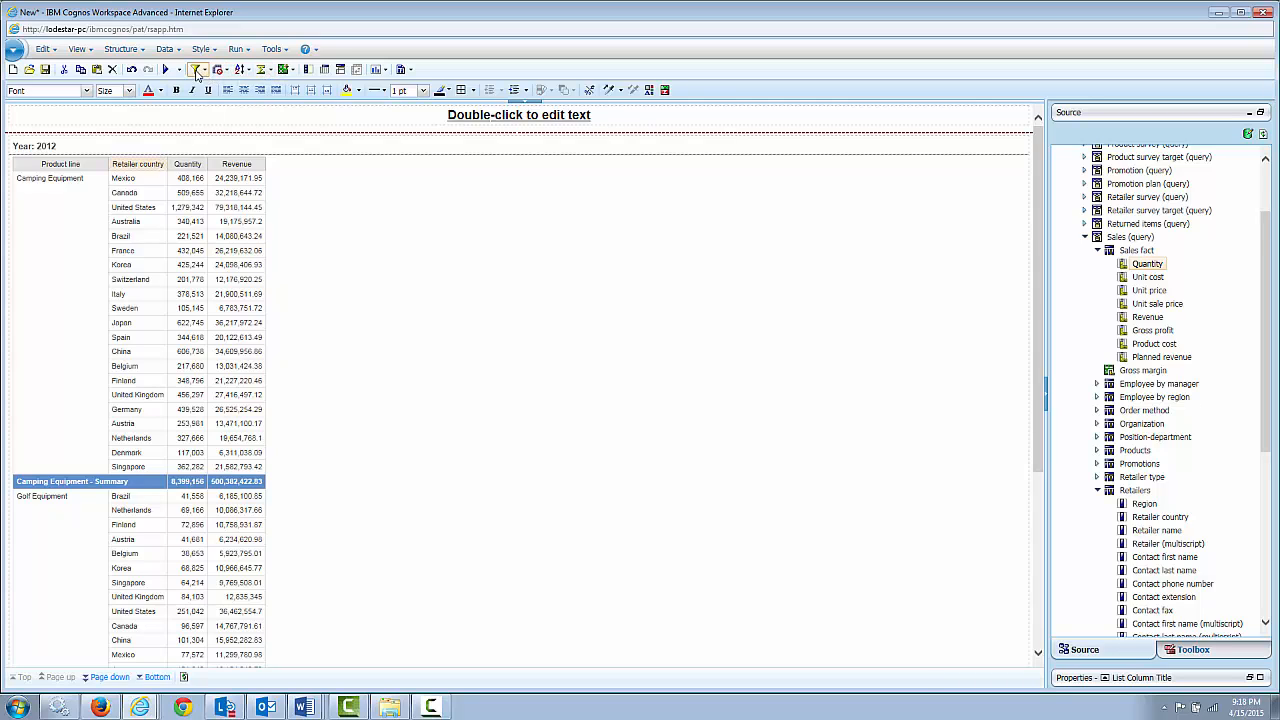
Create a custom filter on Retailer country that shows only Germany, Japan and Canada and prompts for values when the report is run.
click(203, 70)
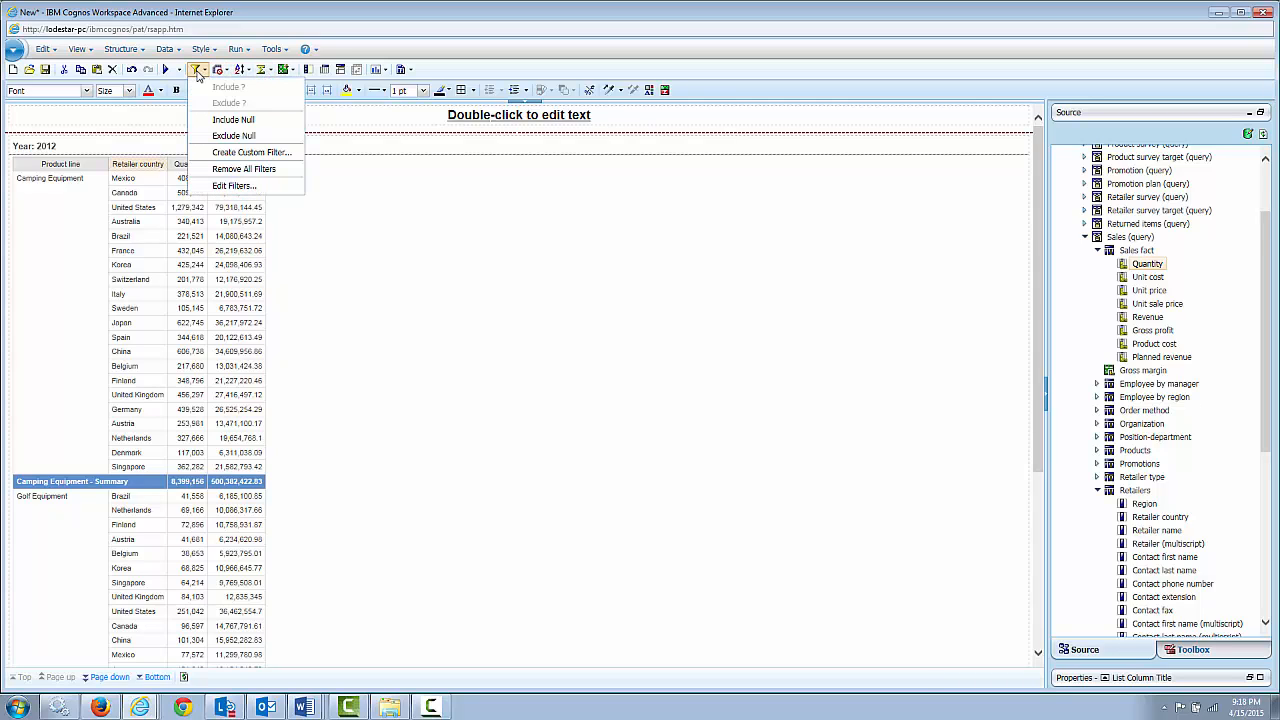
click(228, 153)
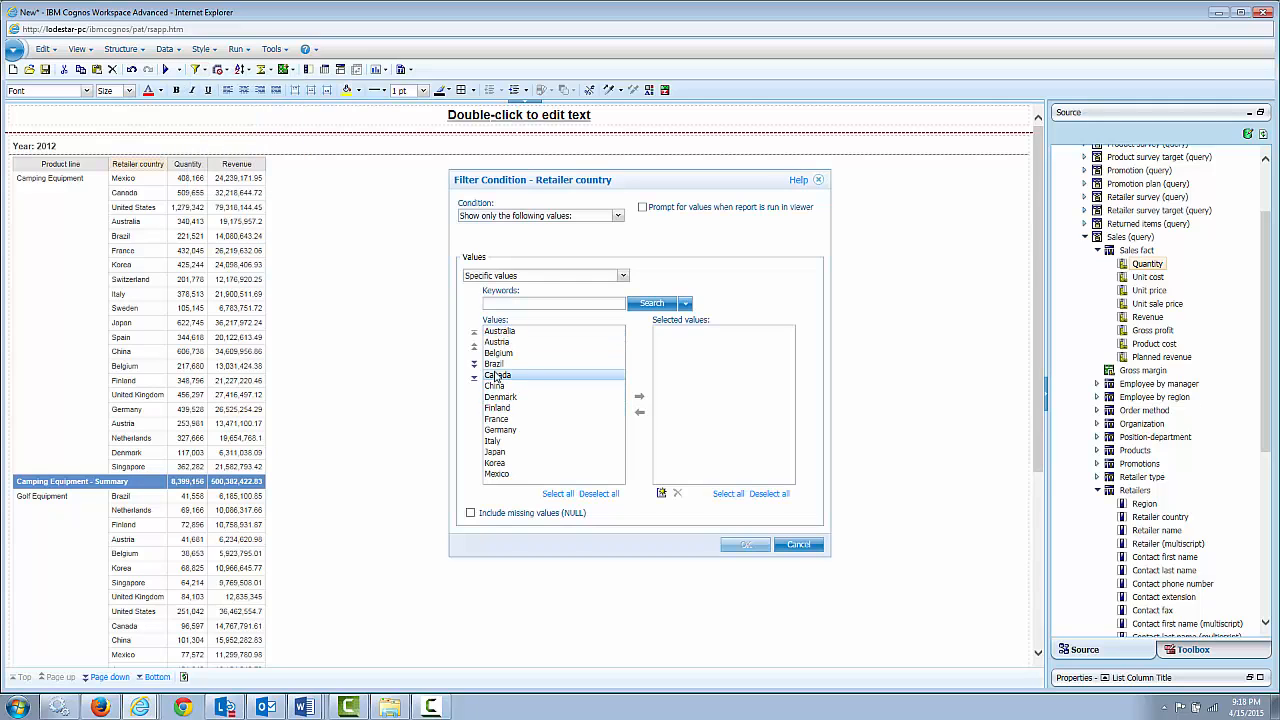
click(505, 430)
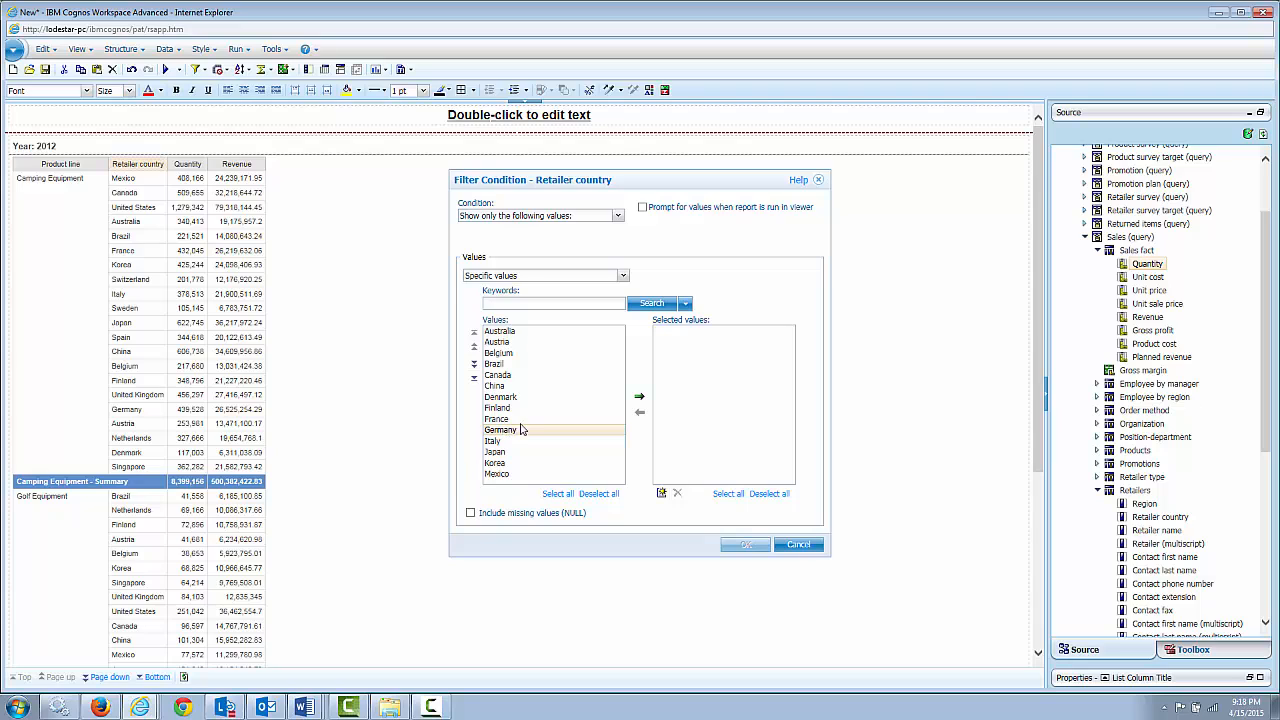
click(639, 396)
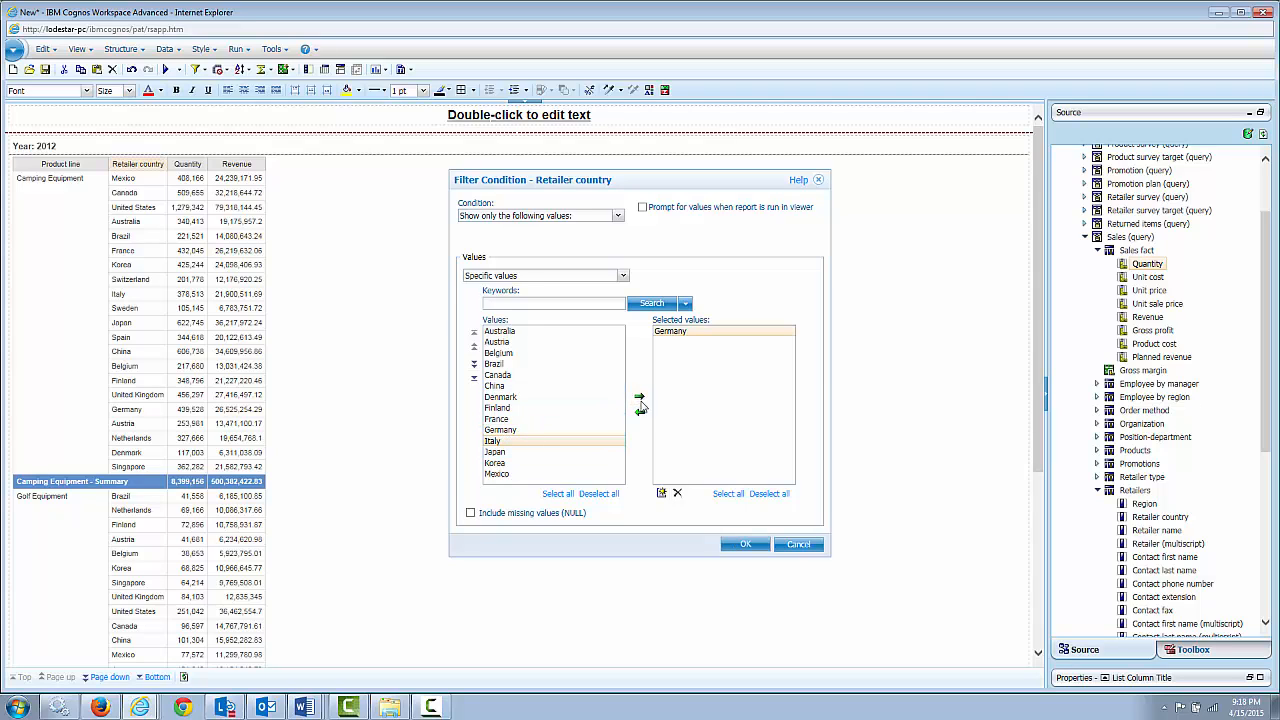
click(524, 452)
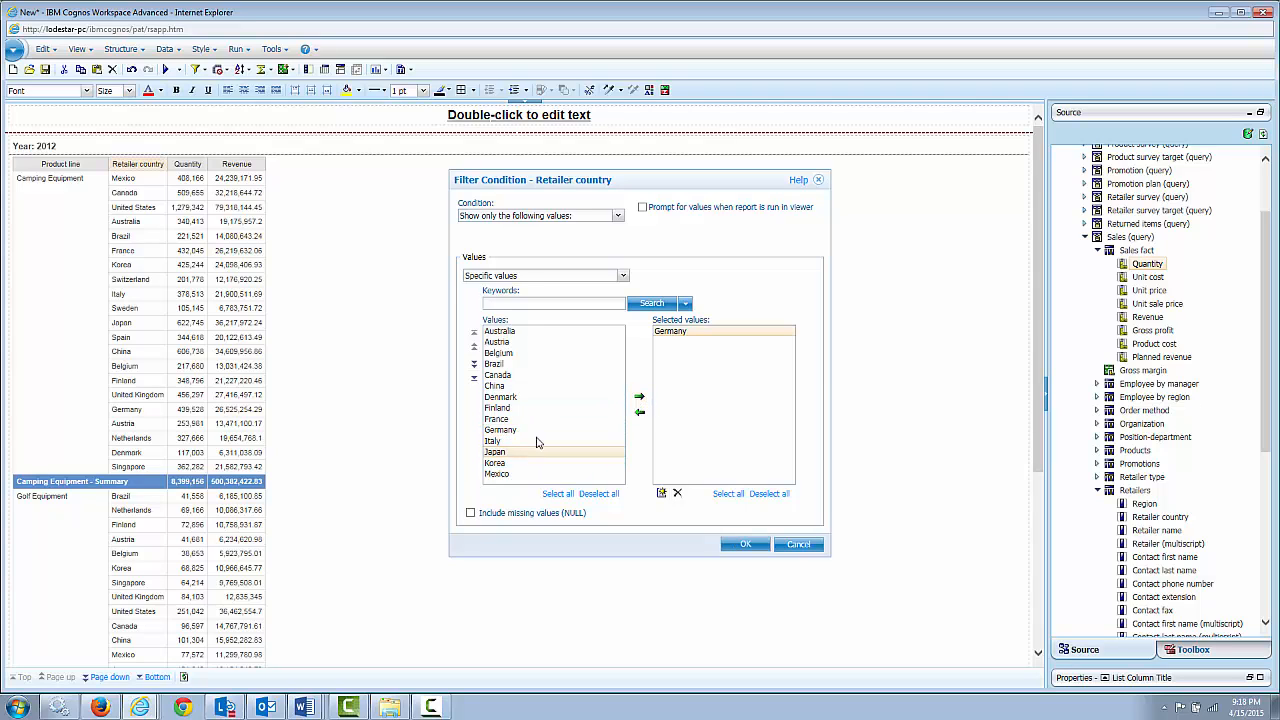
click(639, 396)
click(535, 378)
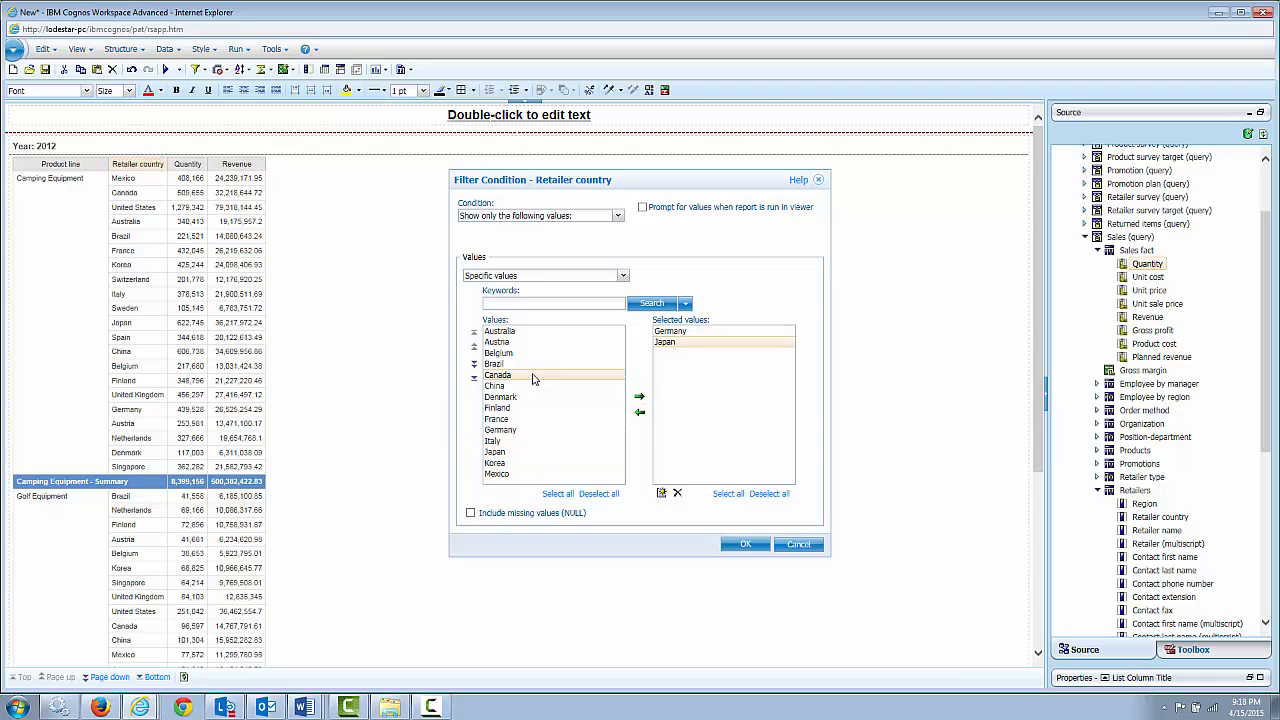
click(639, 396)
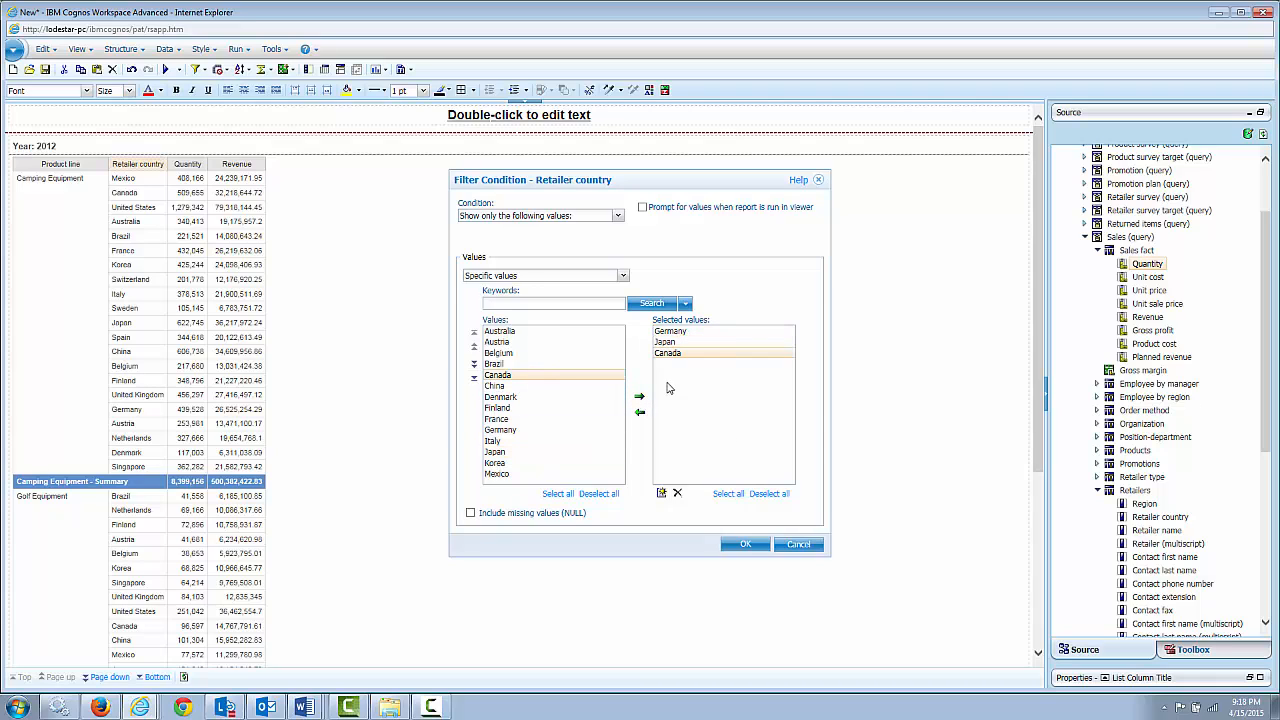
click(643, 208)
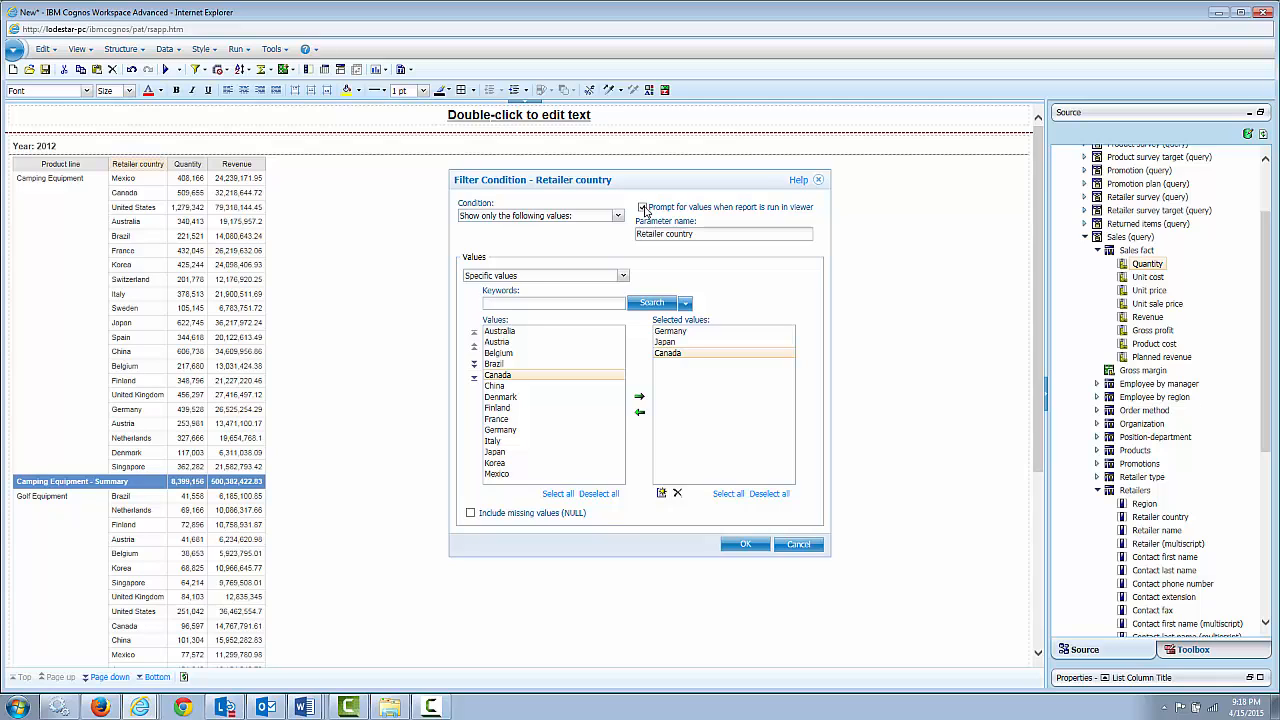
click(748, 546)
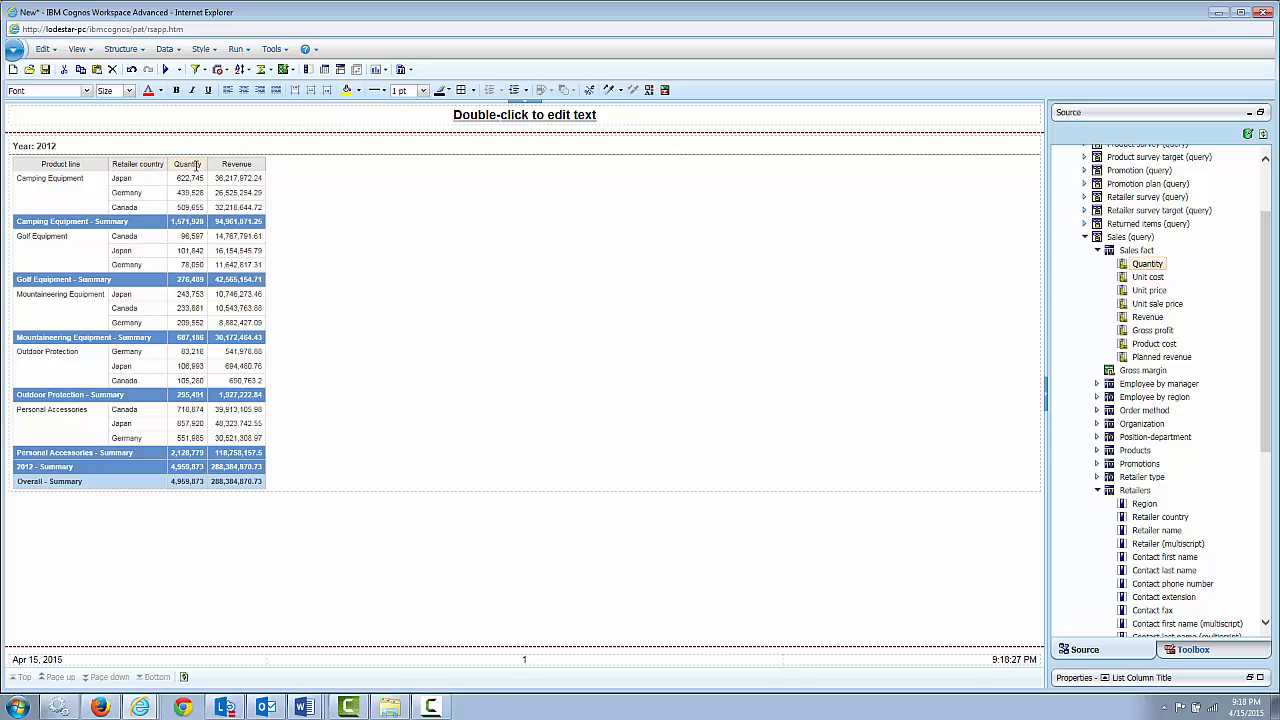
Insert a calculated column that divides Quantity by Revenue.
click(231, 165)
click(290, 70)
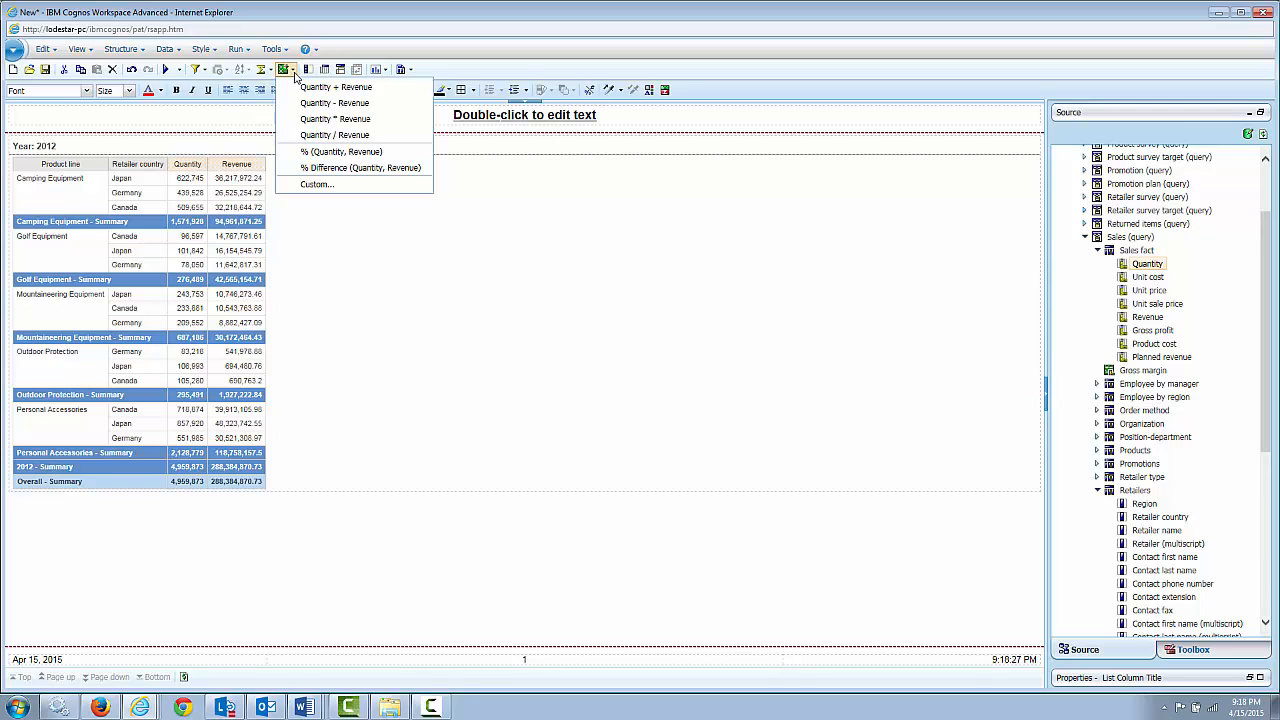
click(320, 136)
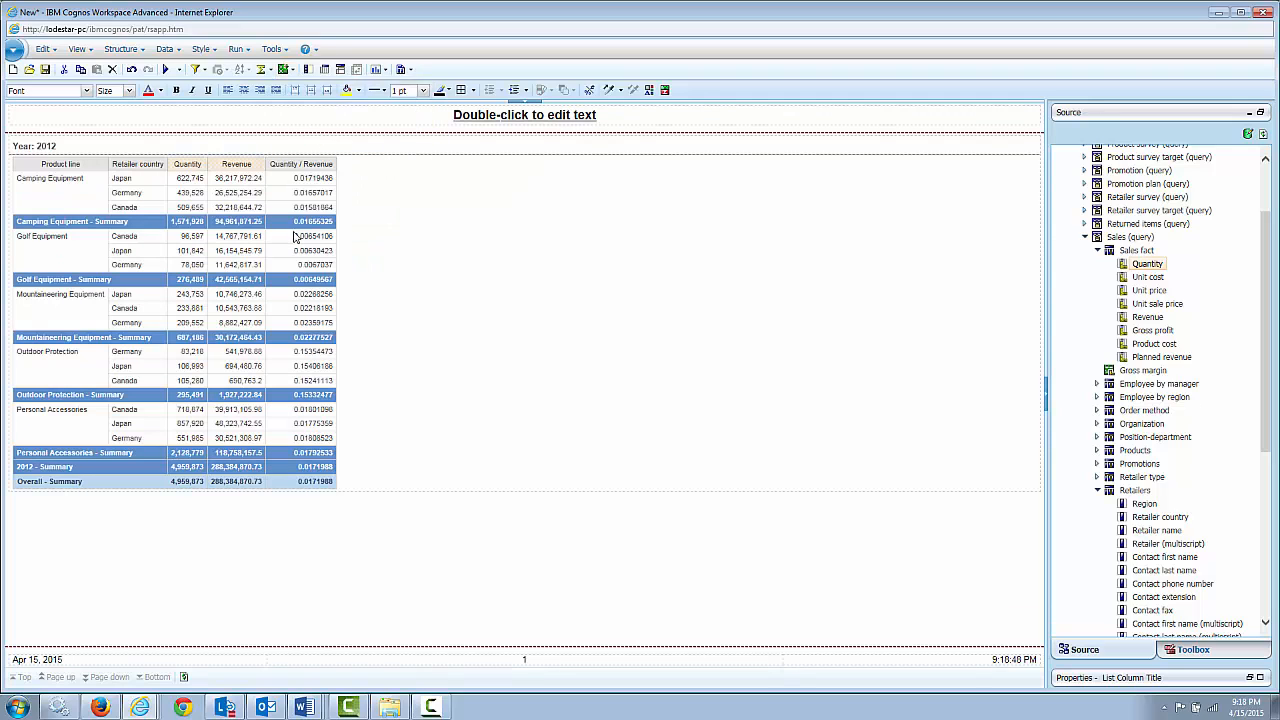
Delete the calculated Quantity / Revenue column from the list.
click(313, 165)
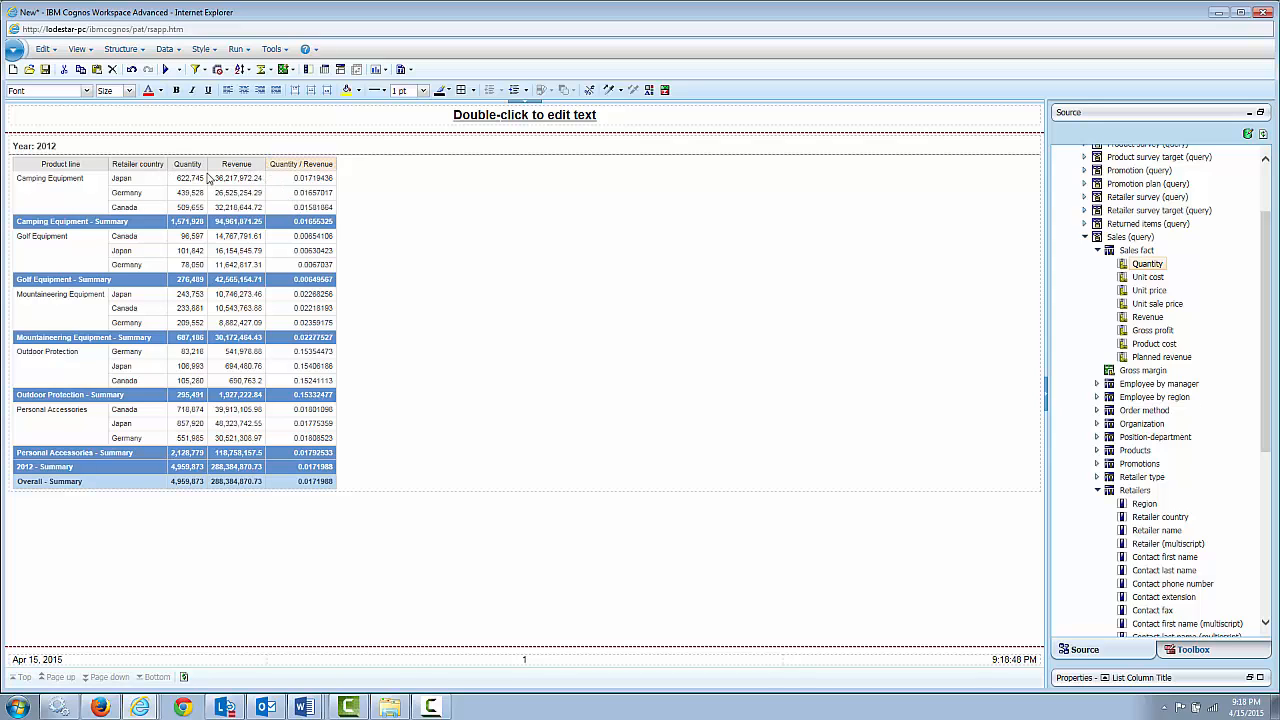
click(294, 182)
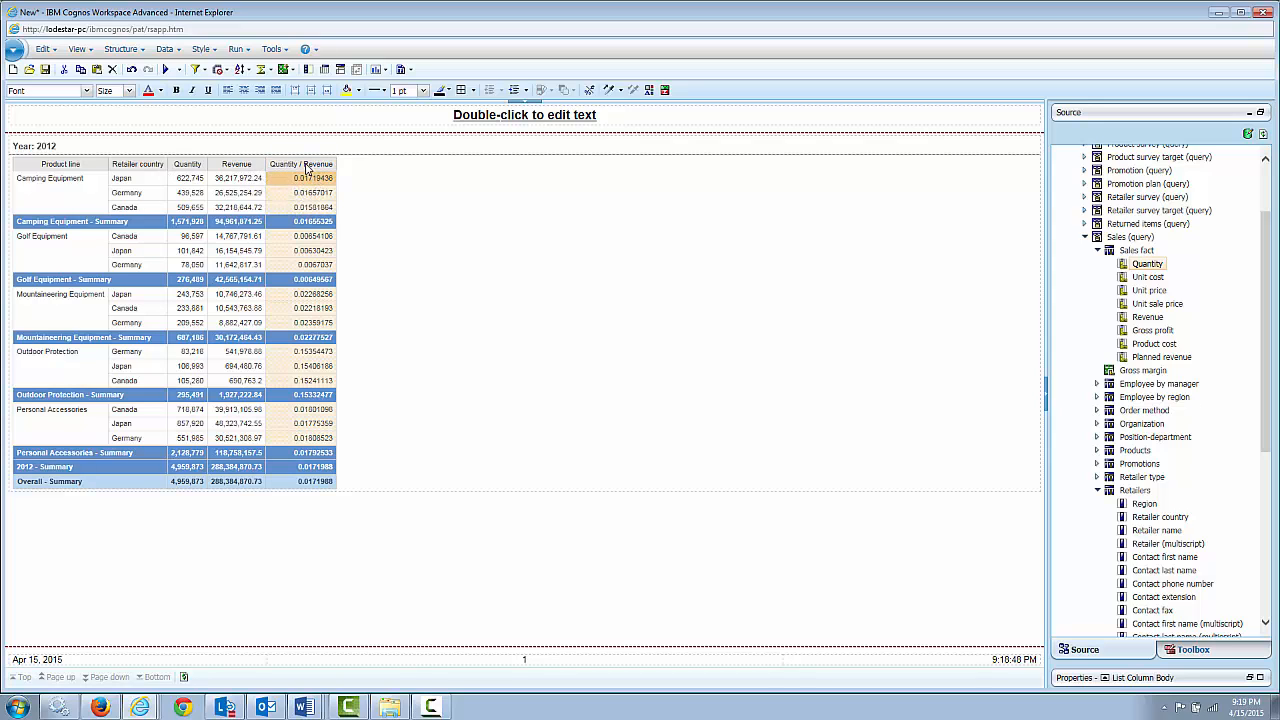
click(304, 165)
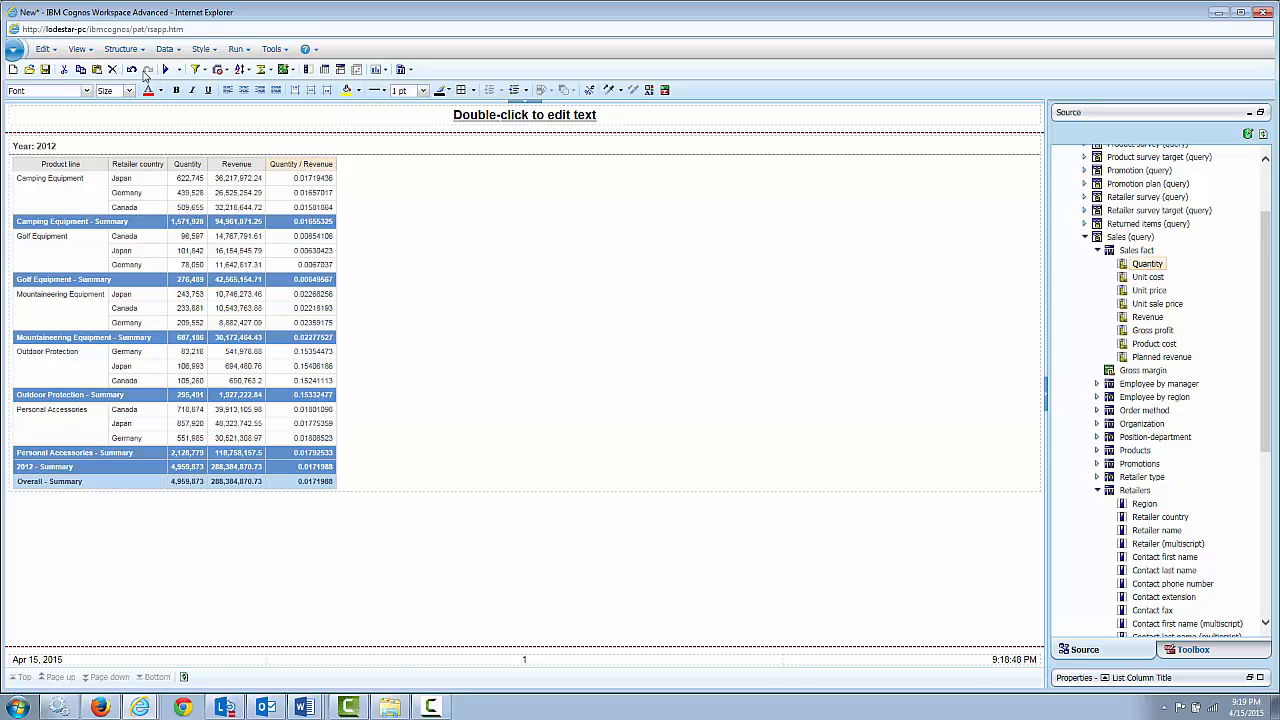
click(113, 69)
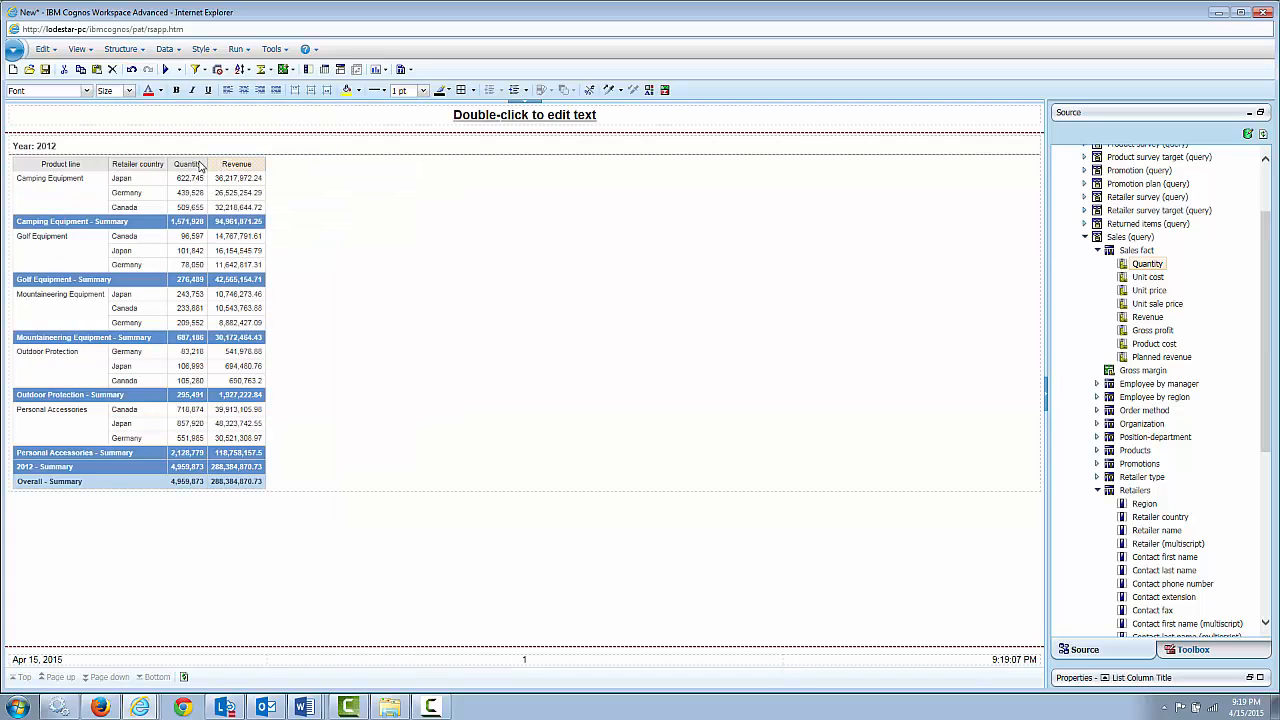
Insert a calculated column that divides Revenue by Quantity and move it to the end of the list, after Revenue.
click(201, 168)
click(291, 71)
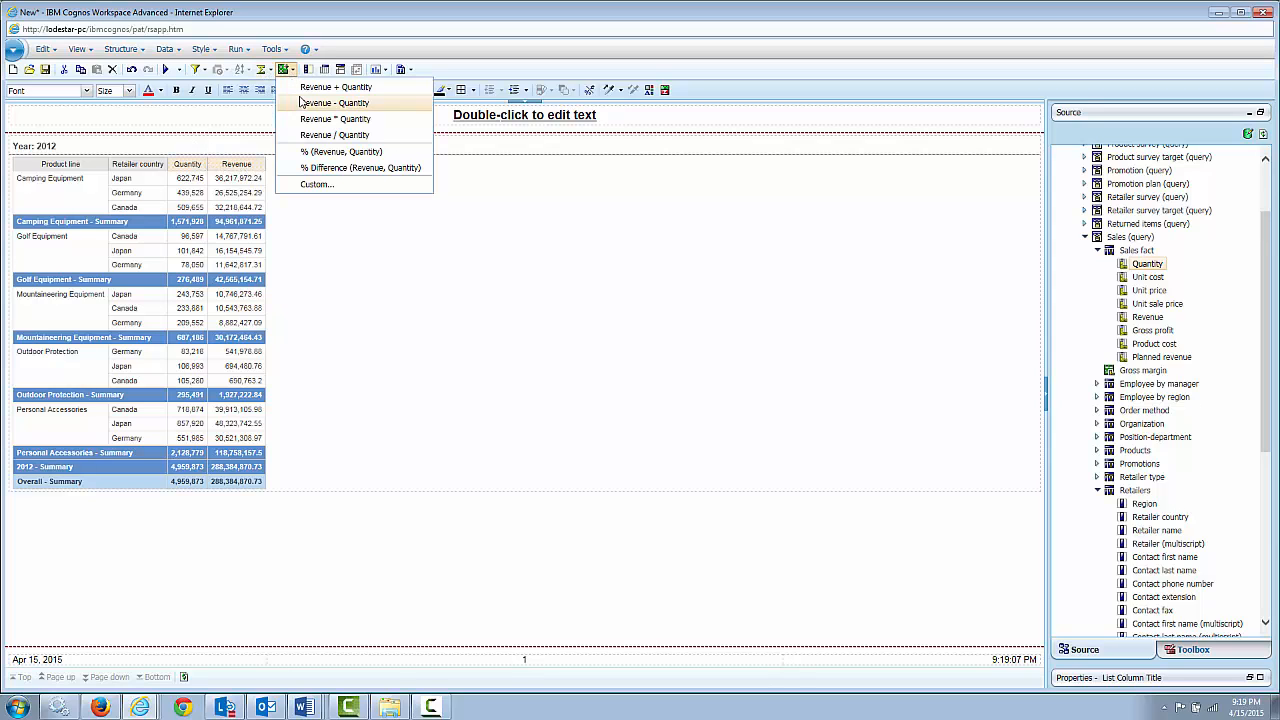
click(334, 135)
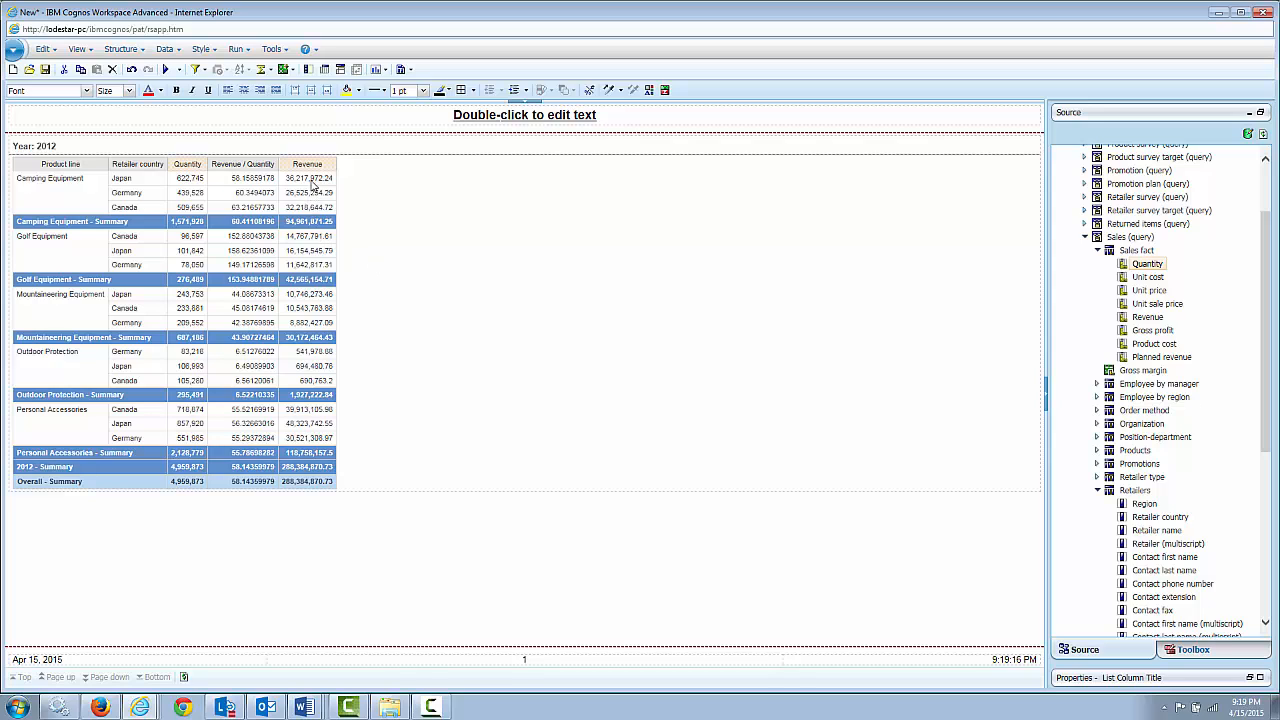
click(263, 163)
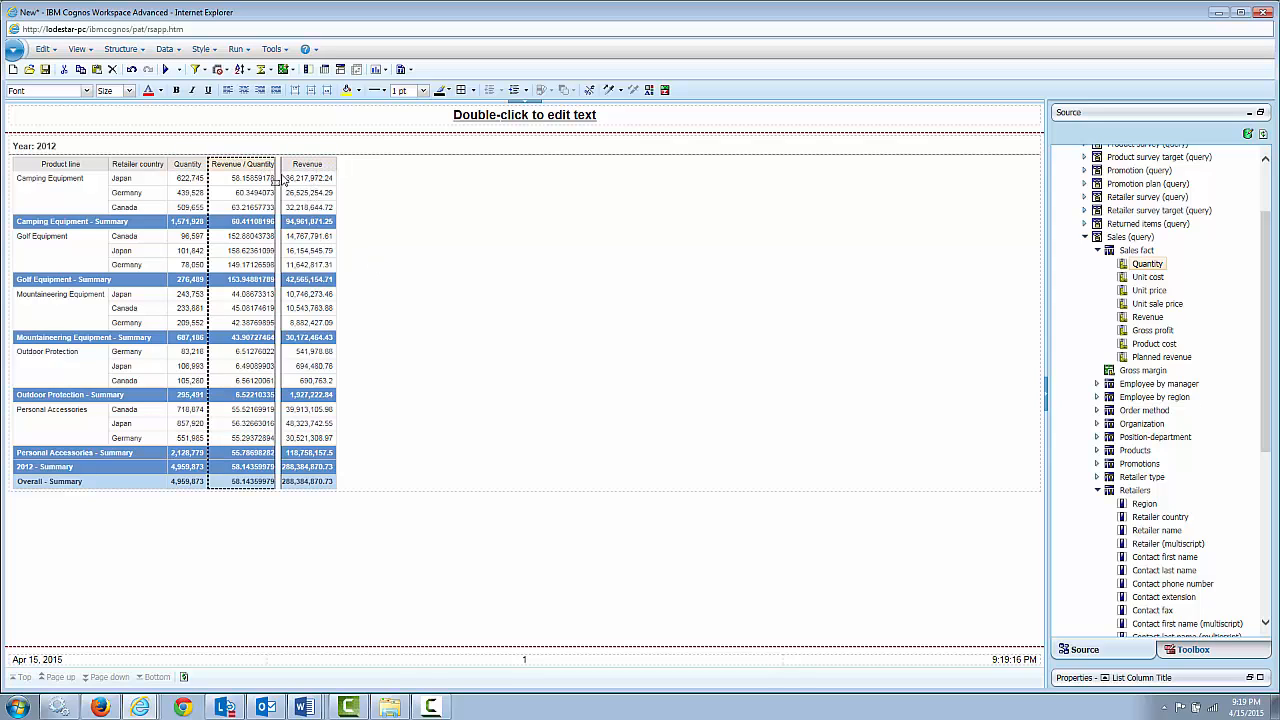
click(321, 170)
drag(327, 169, 328, 171)
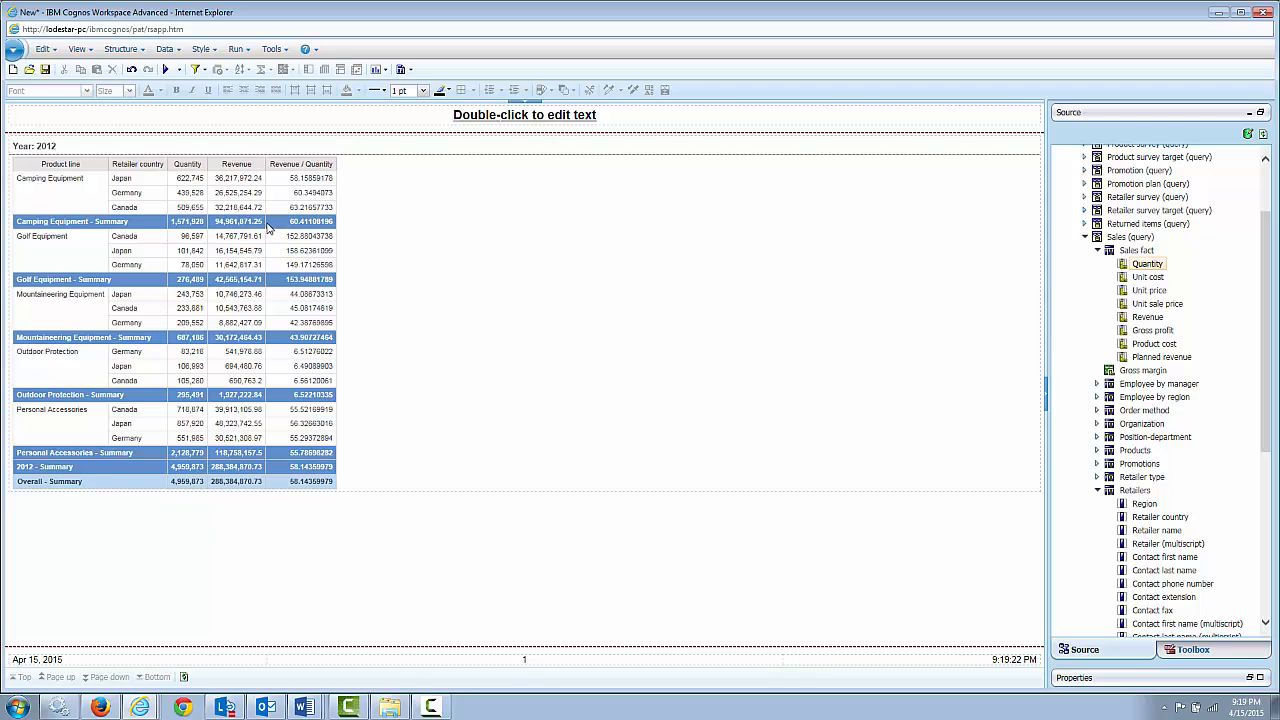
click(320, 221)
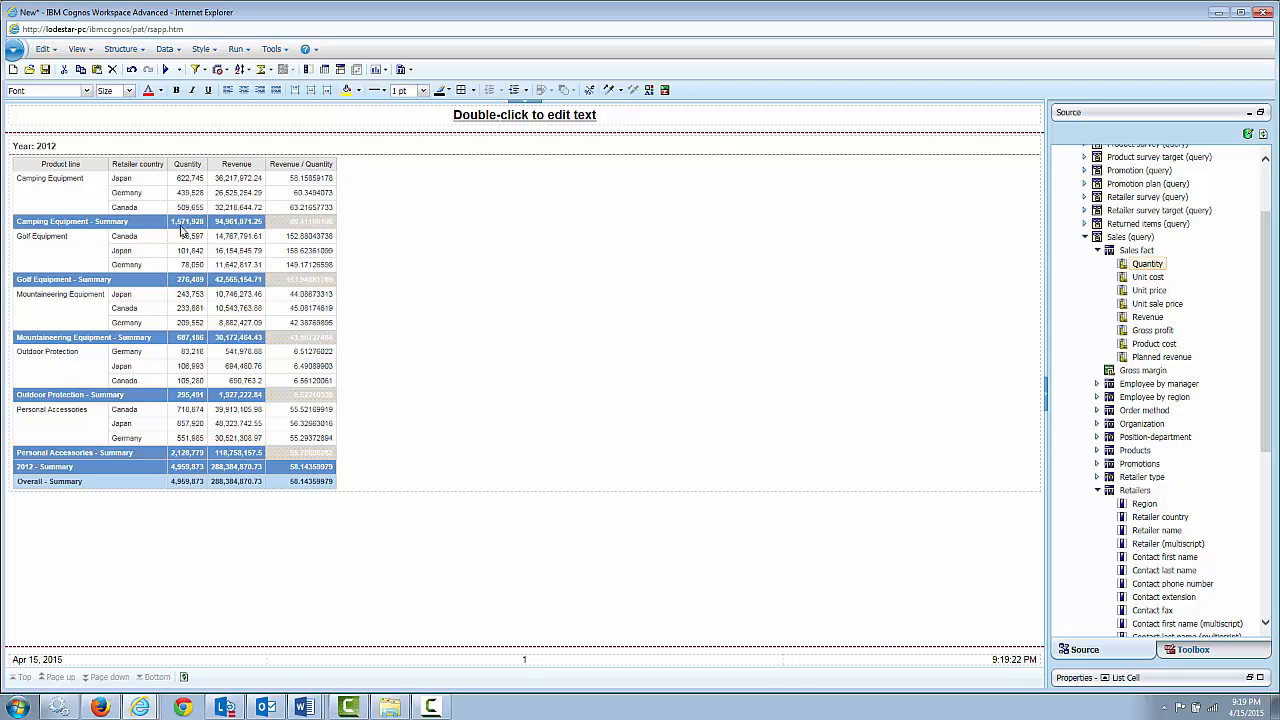
click(470, 229)
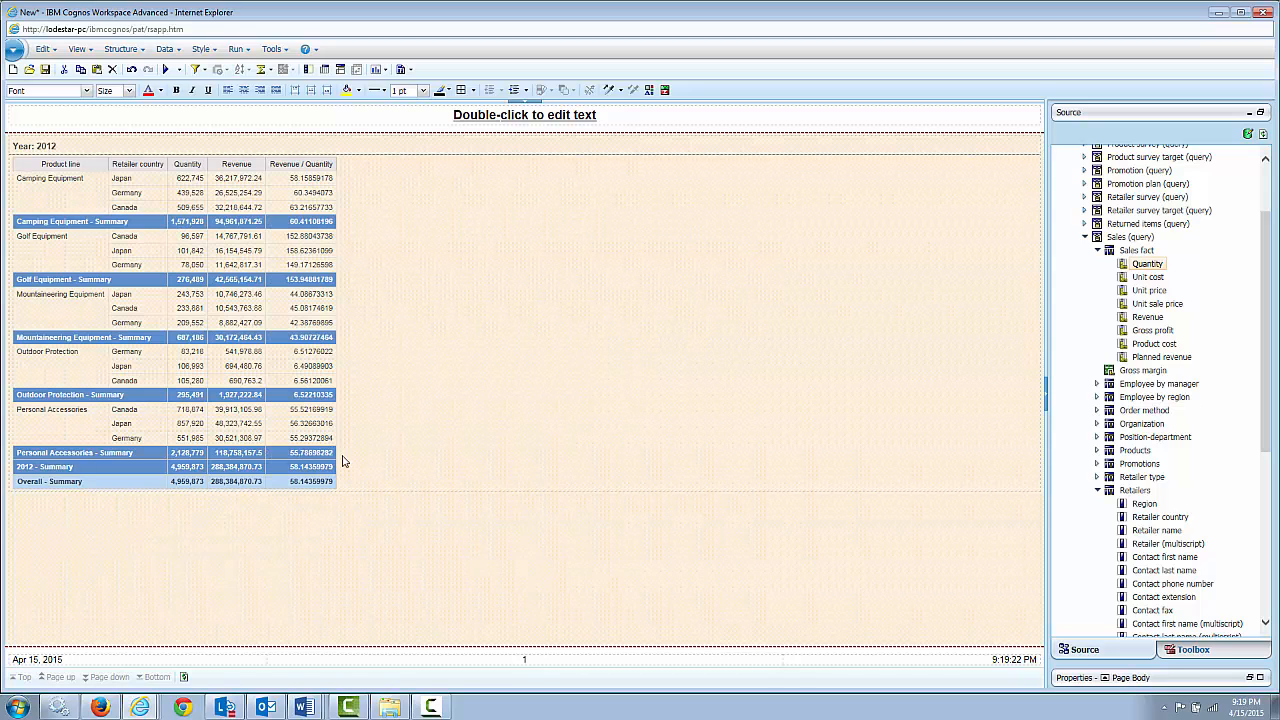
click(201, 165)
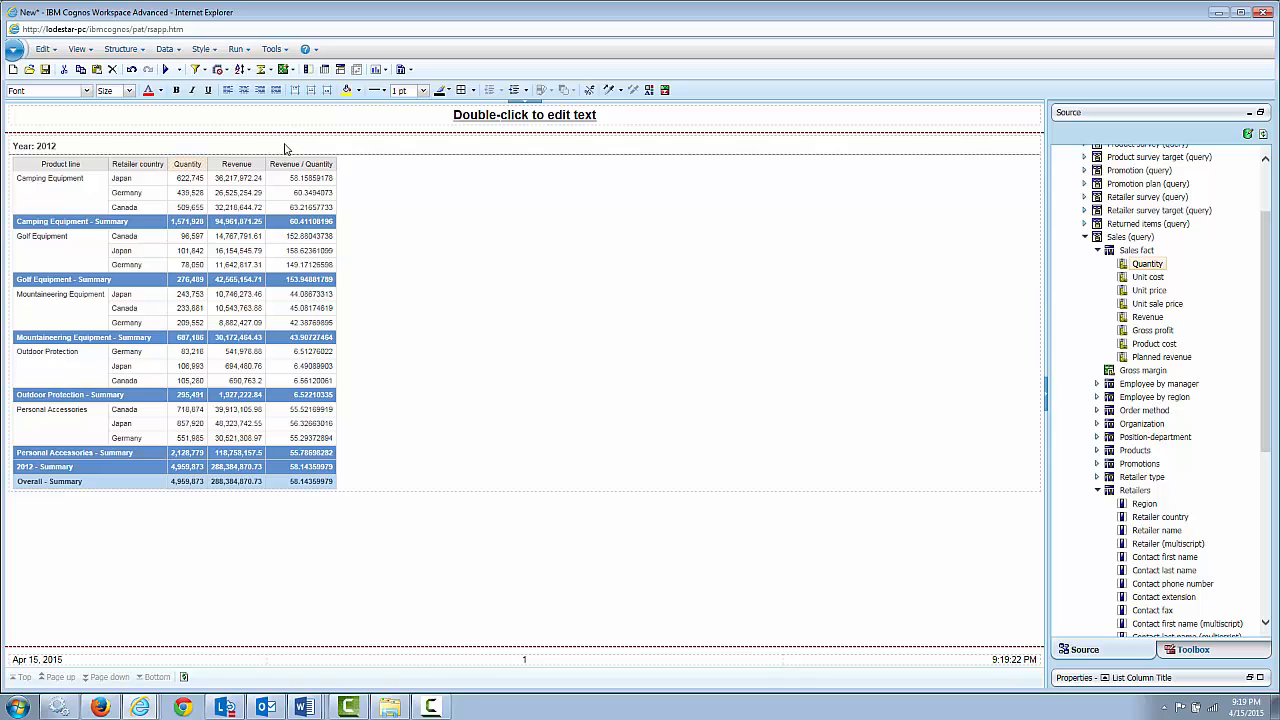
Set the report title to "Units Sold Product Line and Retailer Country".
click(563, 122)
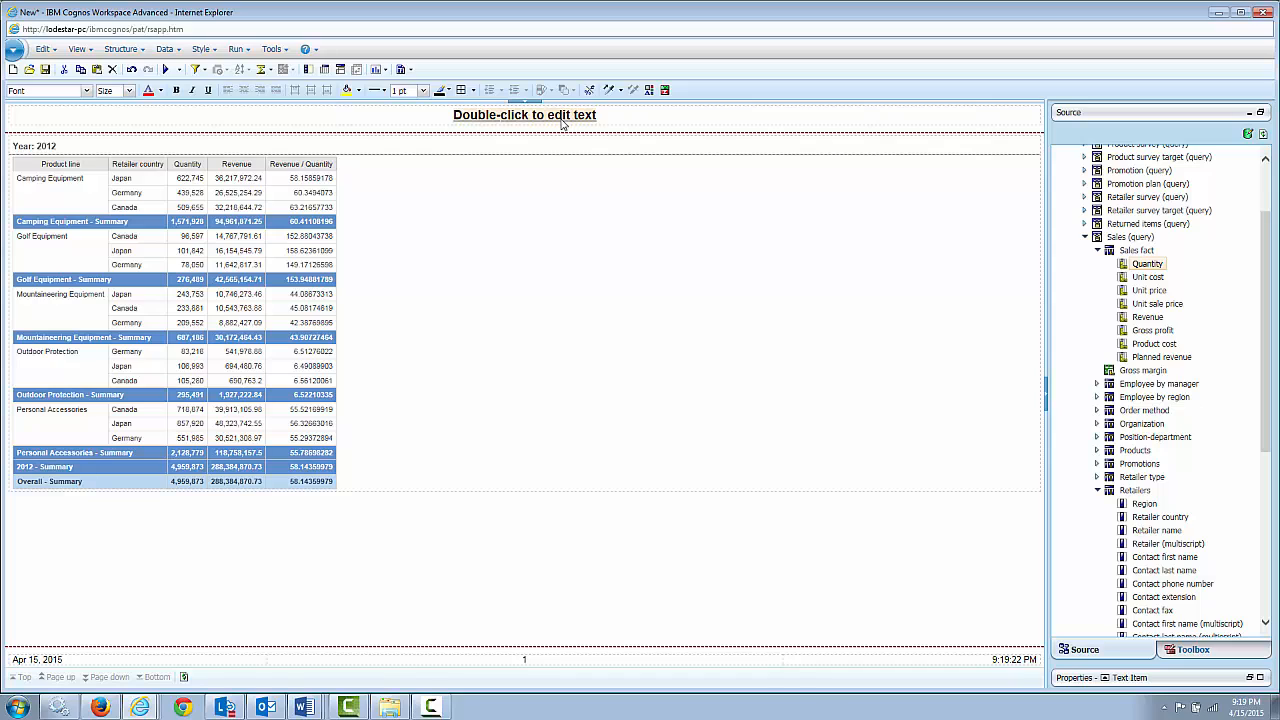
double_click(563, 122)
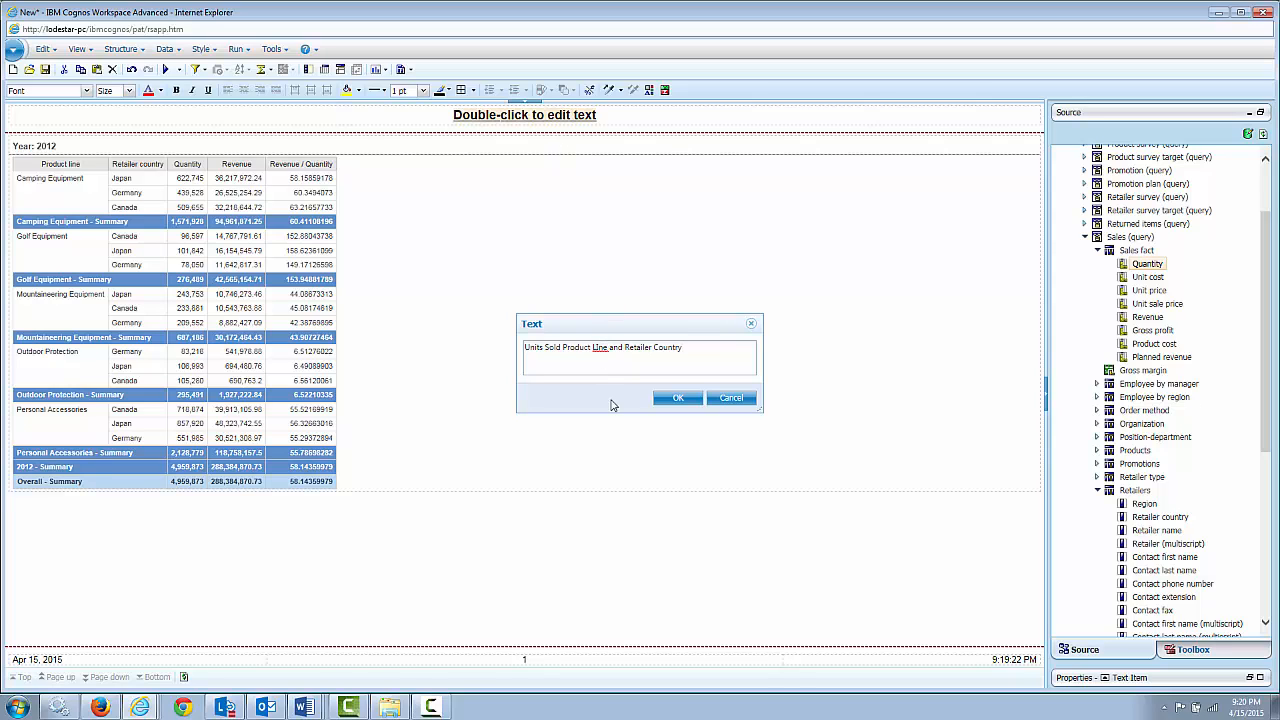
key(BackSpace)
text(i)
click(683, 397)
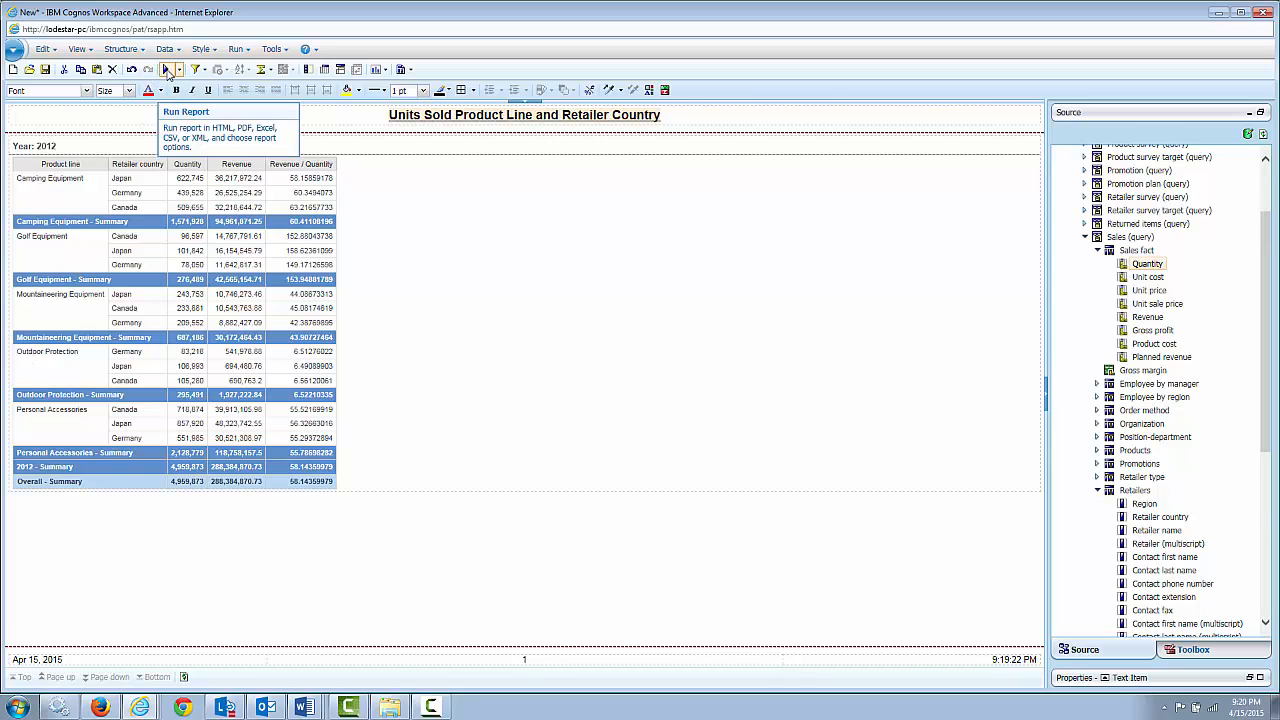
Run the report and select Belgium, China and Finland as the retailer countries in its prompt.
click(166, 69)
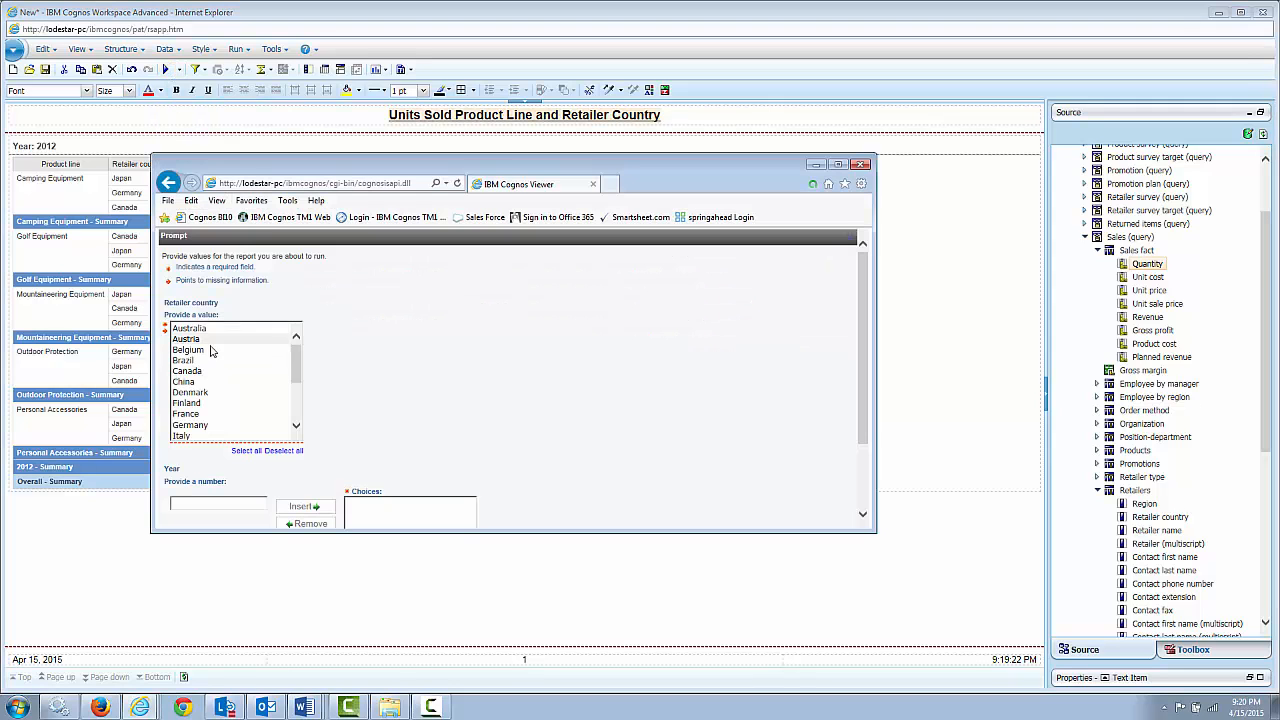
click(208, 352)
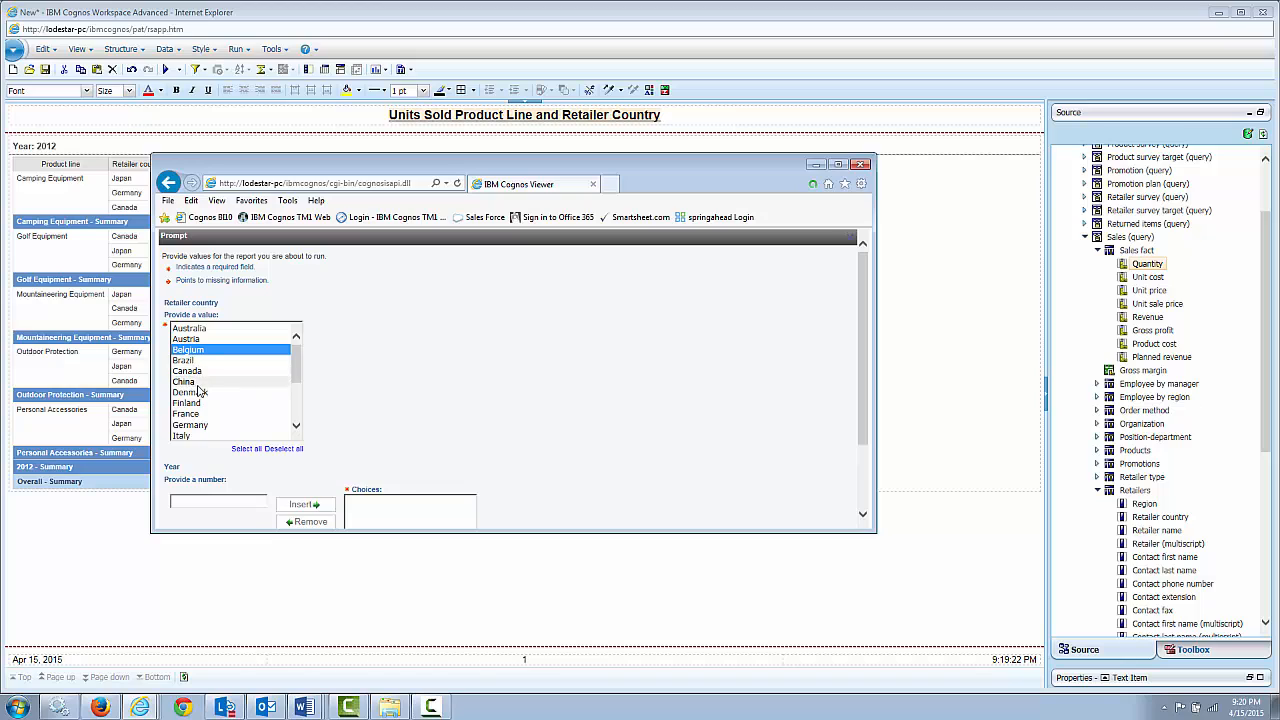
click(196, 383)
click(198, 403)
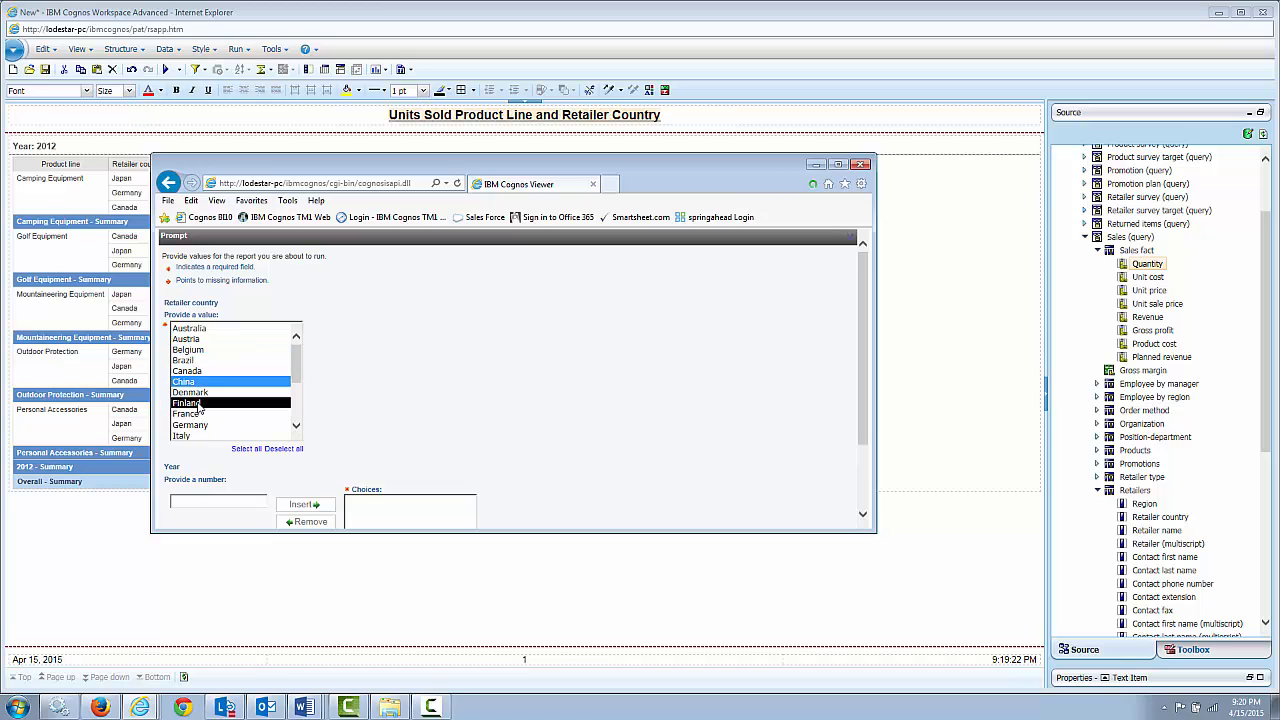
click(201, 351)
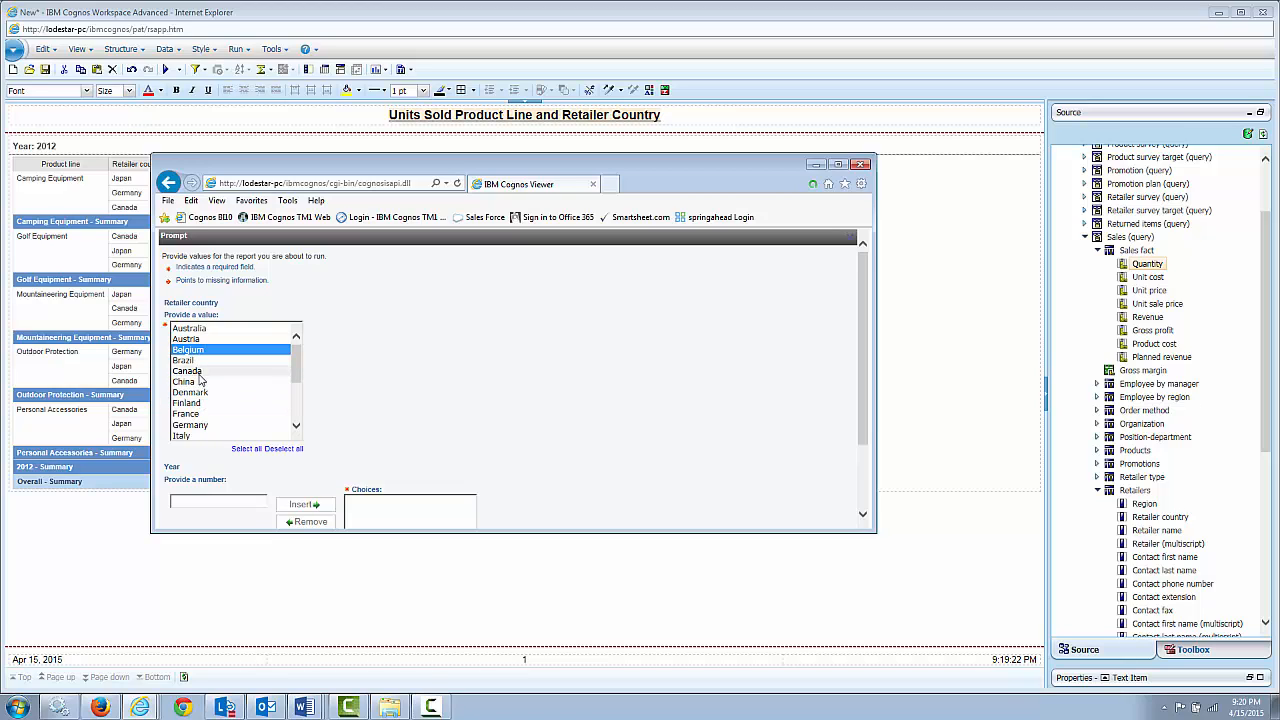
shift+click(198, 383)
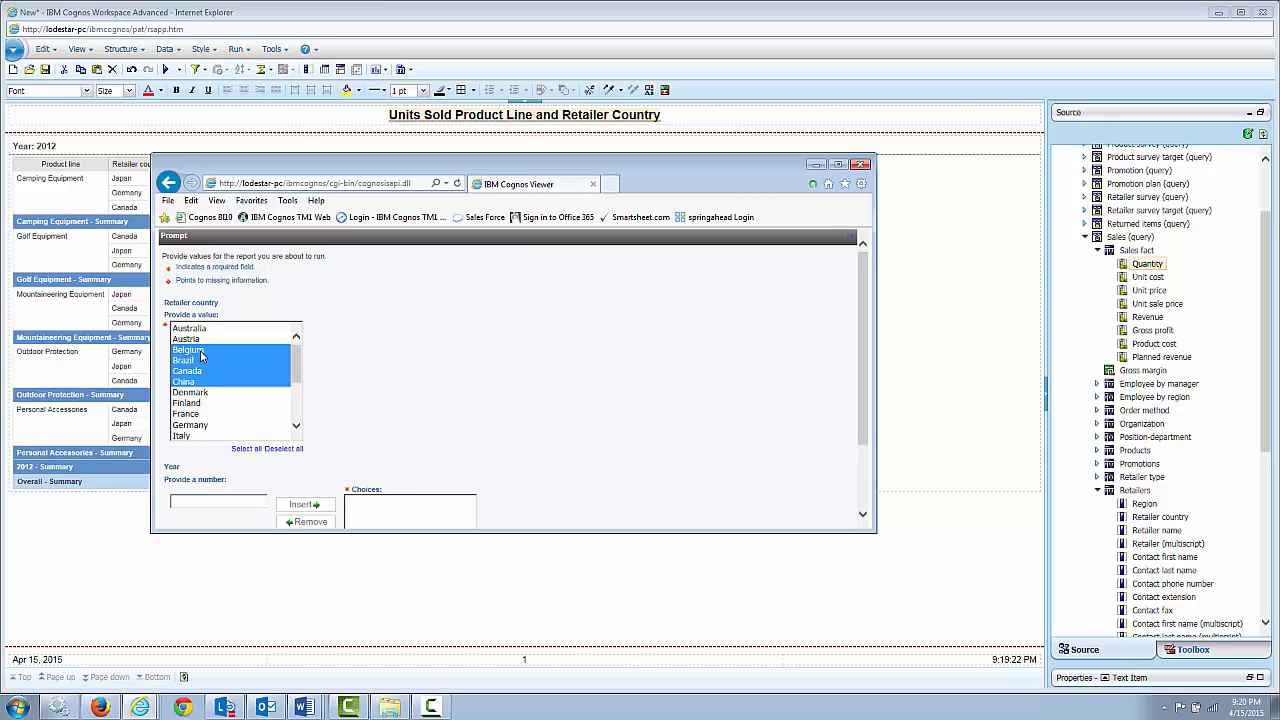
click(199, 351)
ctrl+click(187, 383)
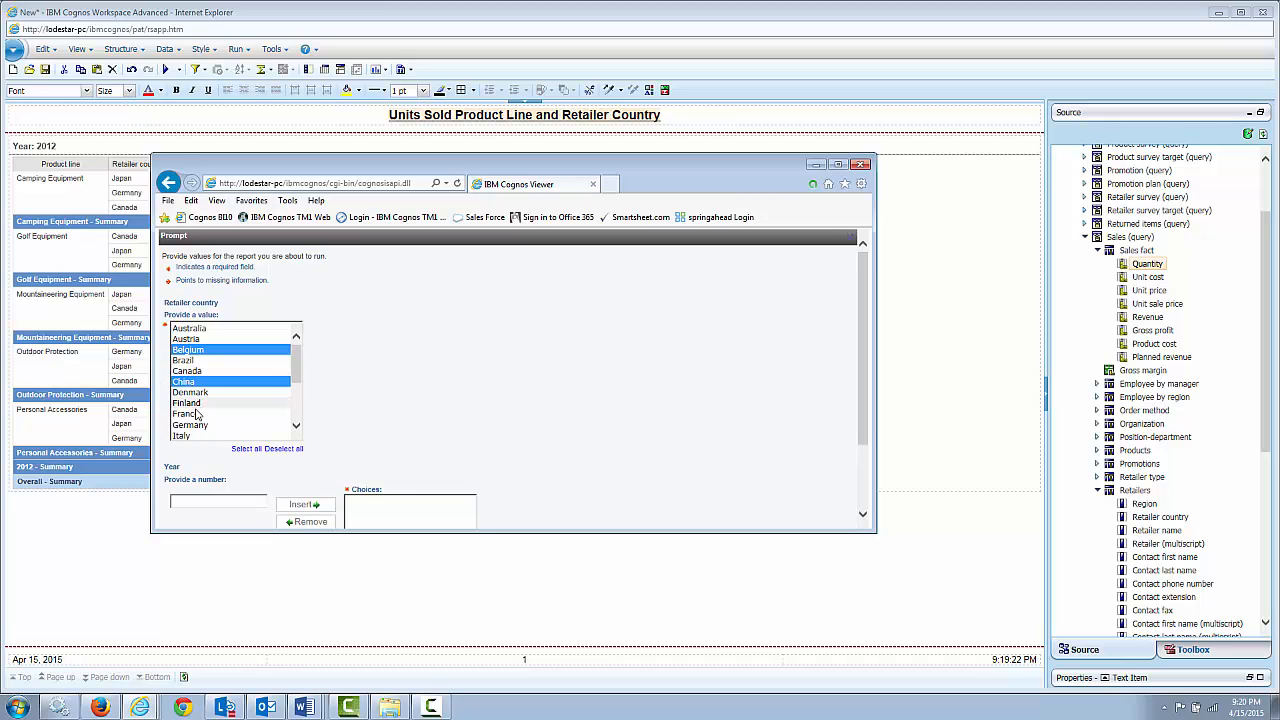
ctrl+click(190, 403)
scroll(200, 412, down, 2)
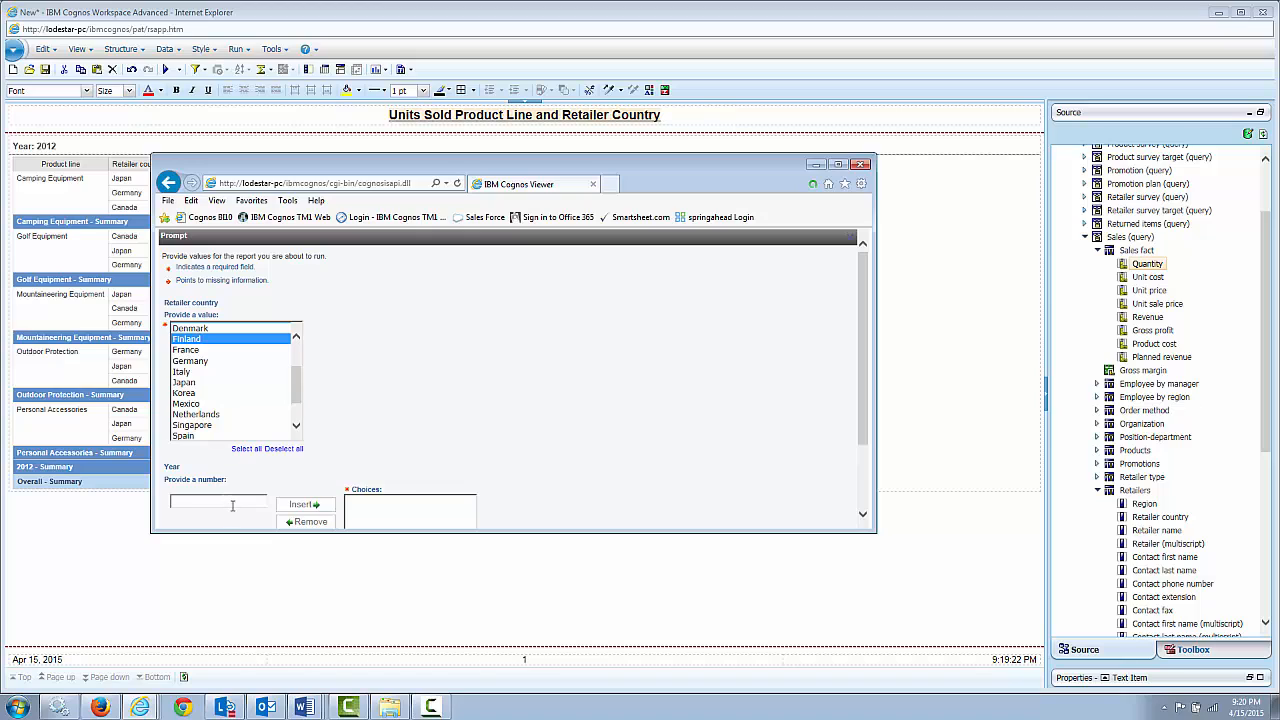
Add 2010 to the Year prompt's choices and submit the prompt values.
text(2010)
click(302, 505)
scroll(866, 400, down, 2)
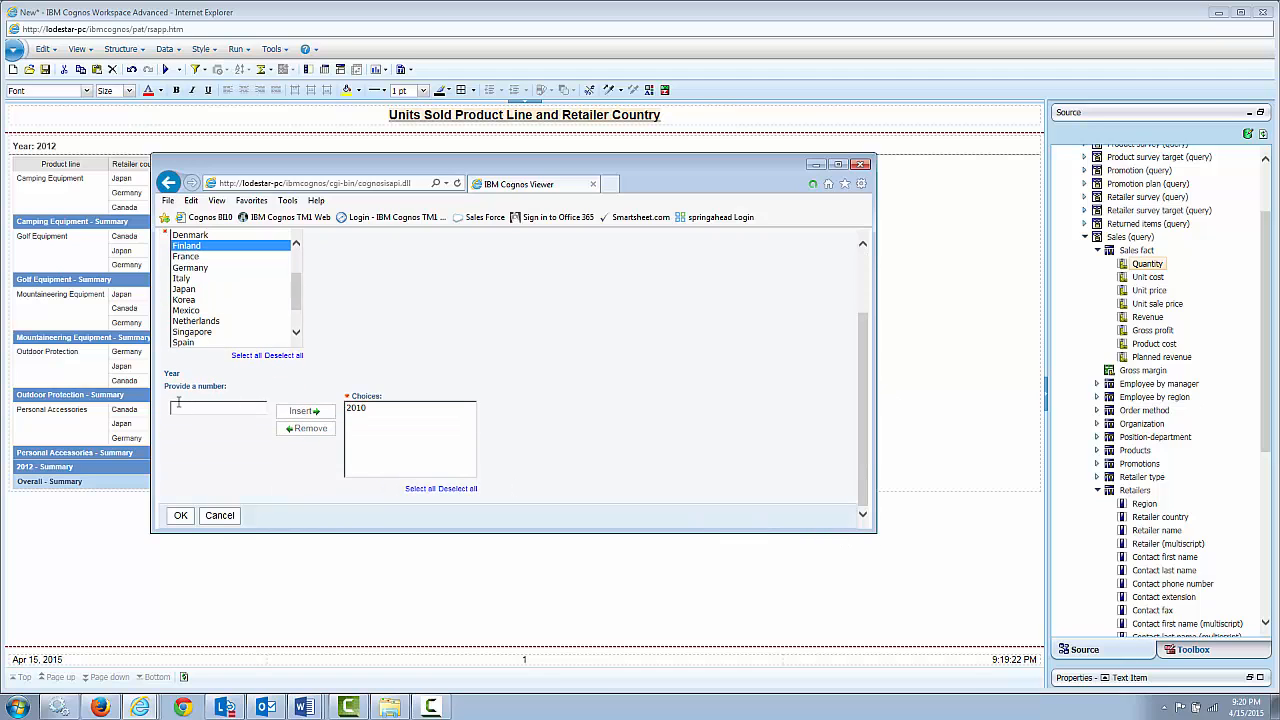
click(181, 516)
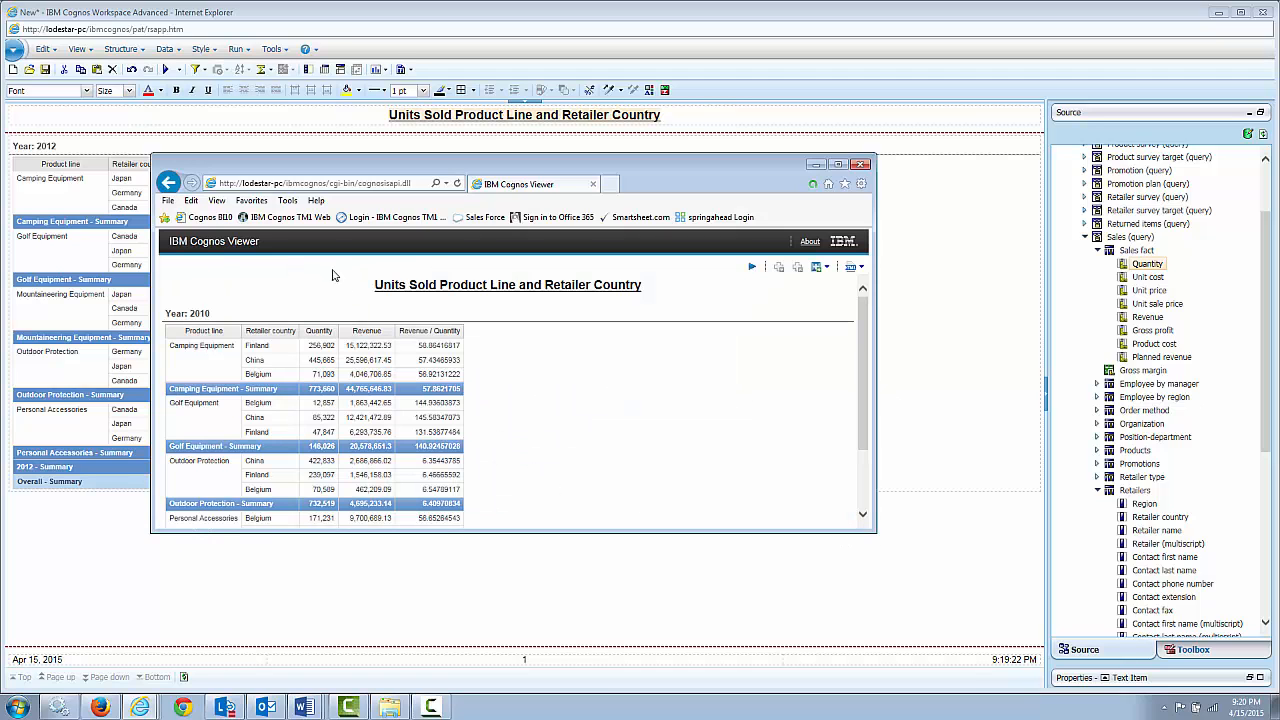
Review the report output in a maximized viewer window and close the viewer.
drag(545, 166, 537, 96)
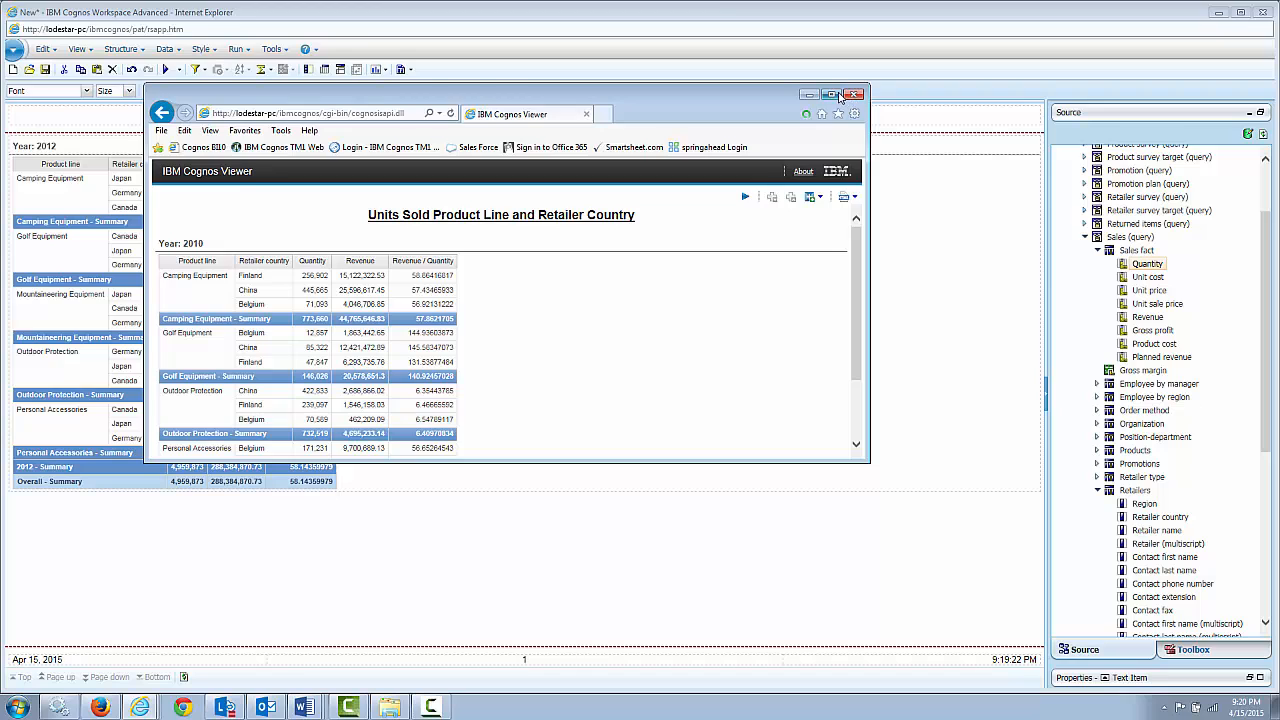
click(831, 94)
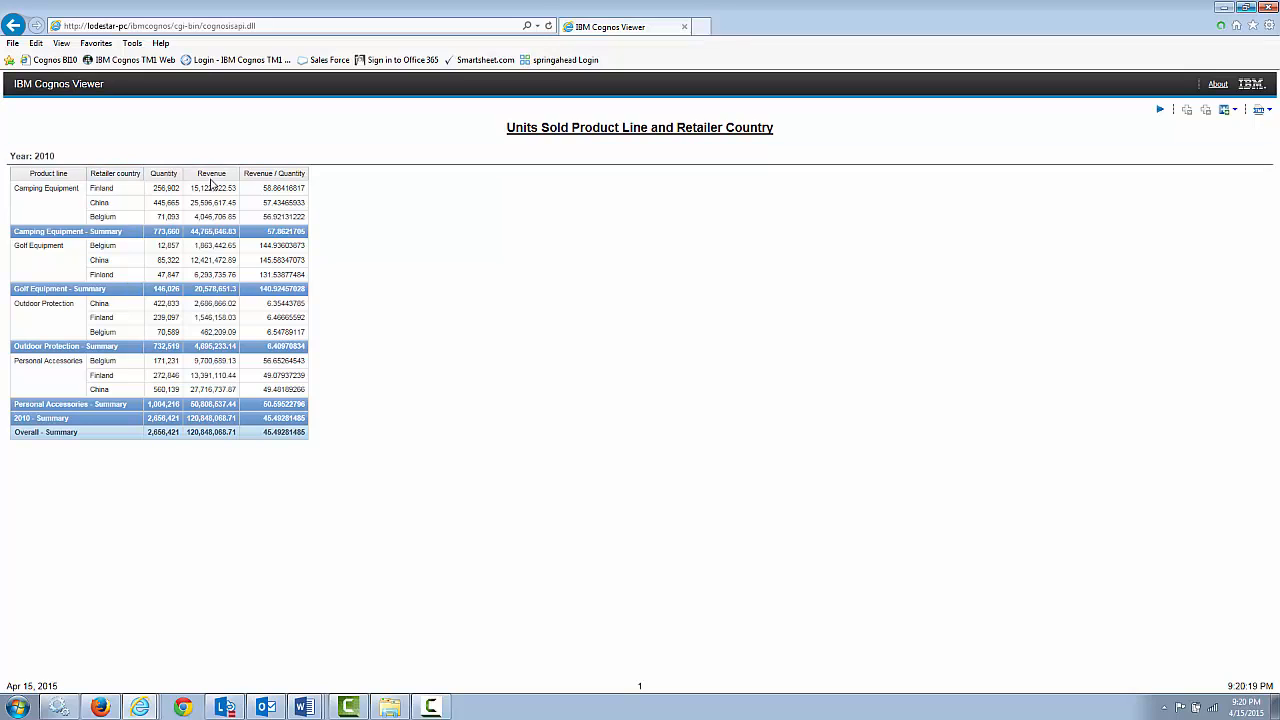
click(685, 28)
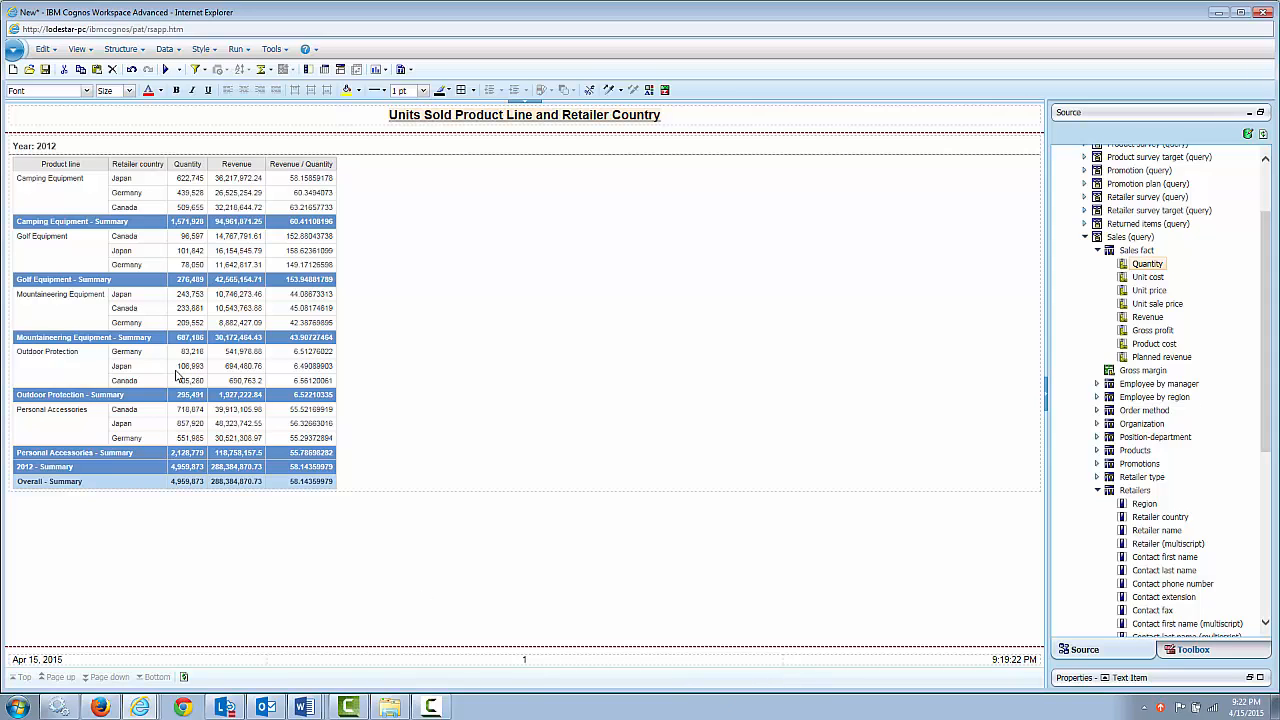
Start a new blank report on the GO Sales (analysis) package from Samples > Models, without saving the current report.
click(13, 70)
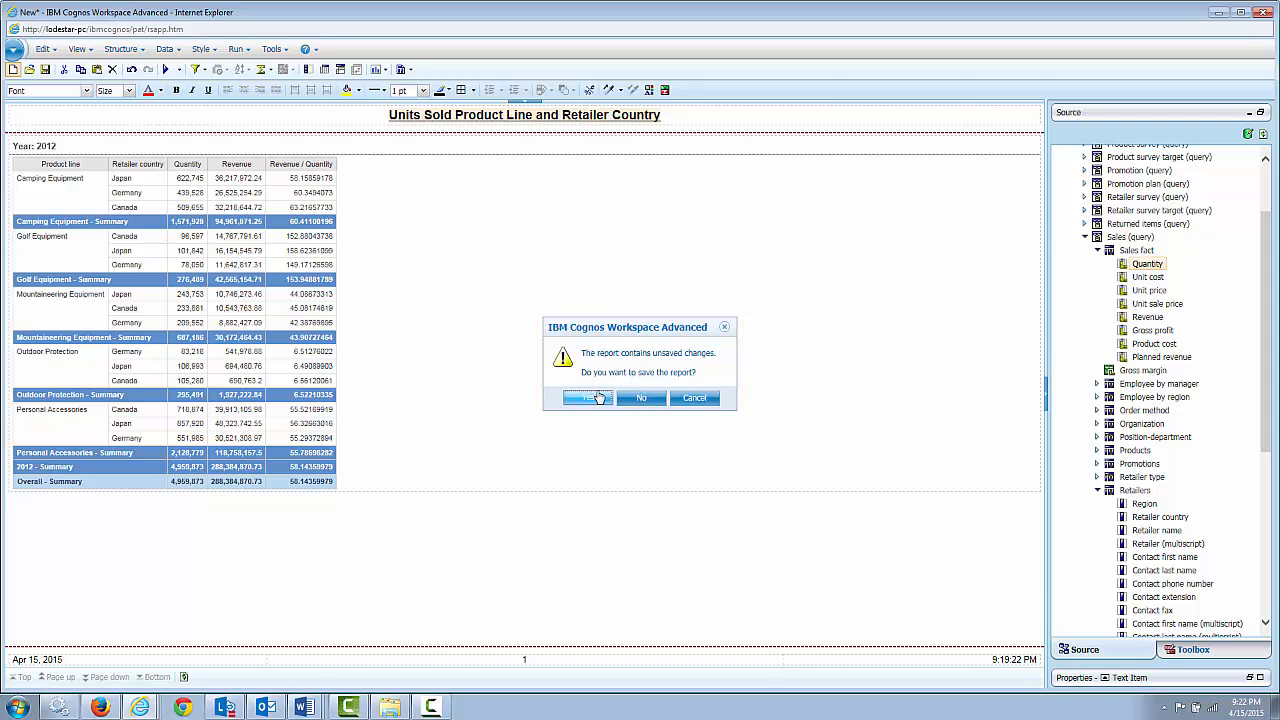
click(633, 399)
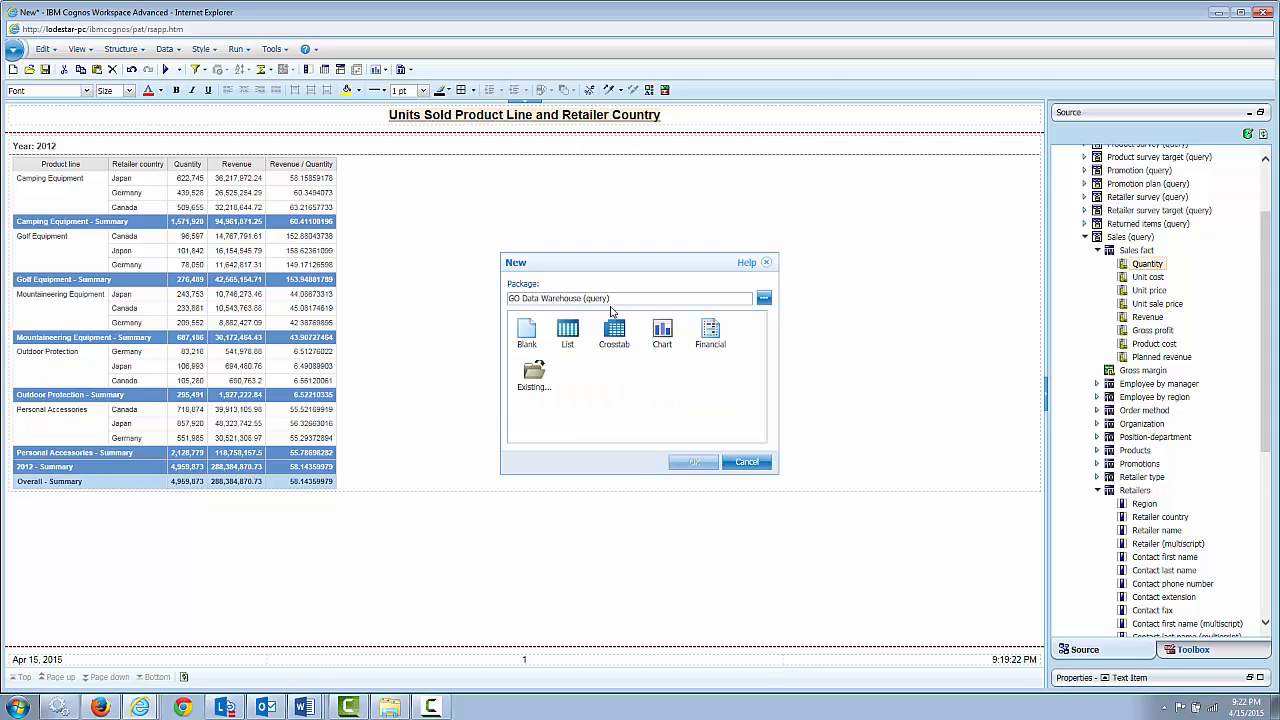
click(763, 297)
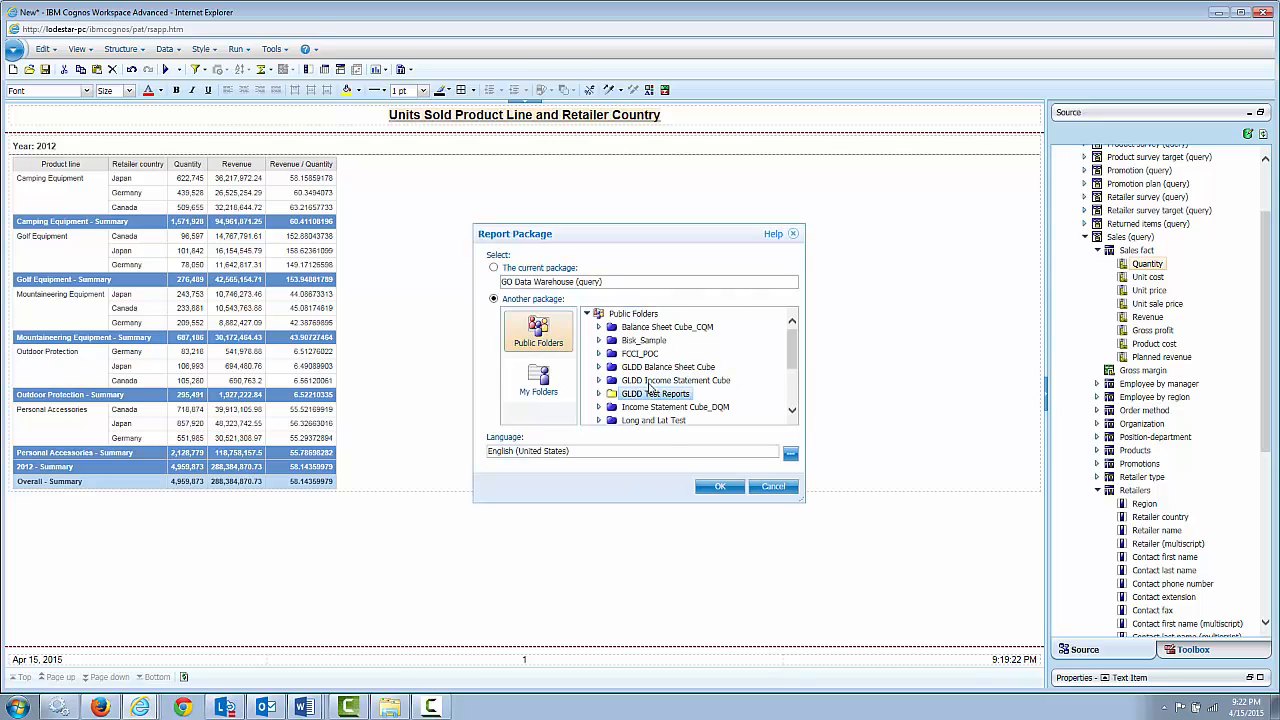
drag(792, 350, 791, 389)
click(636, 365)
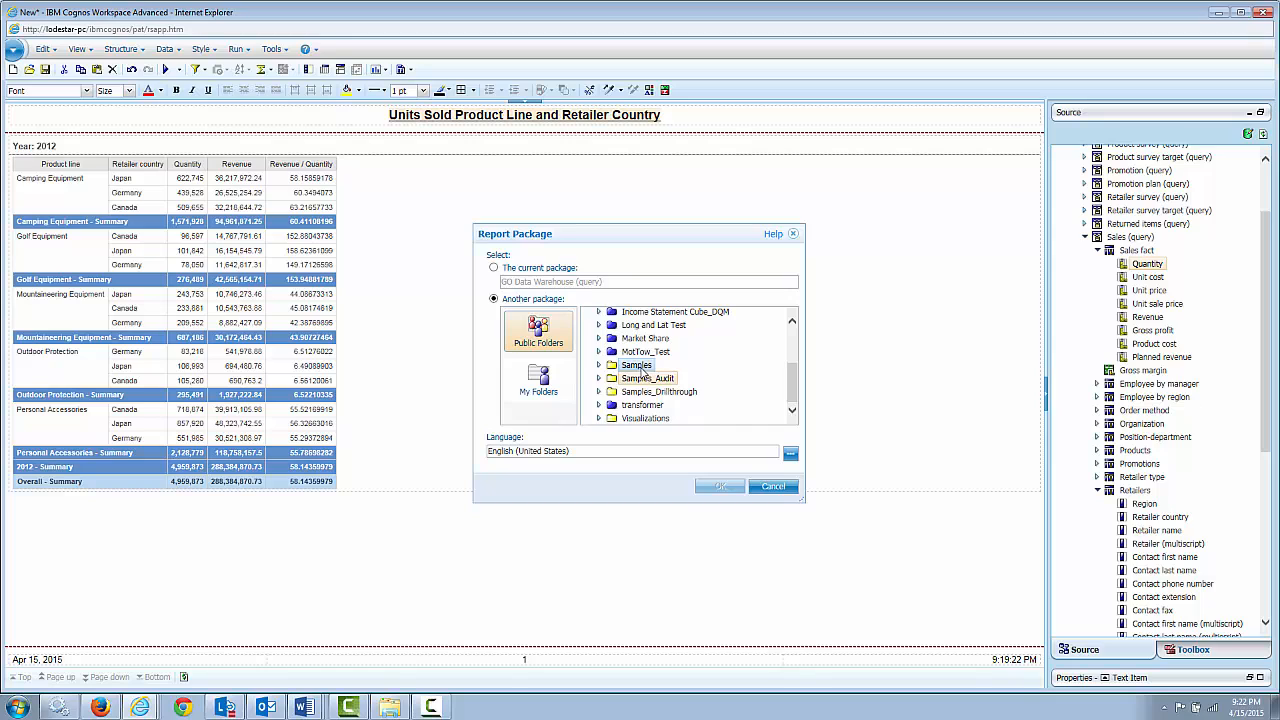
click(599, 365)
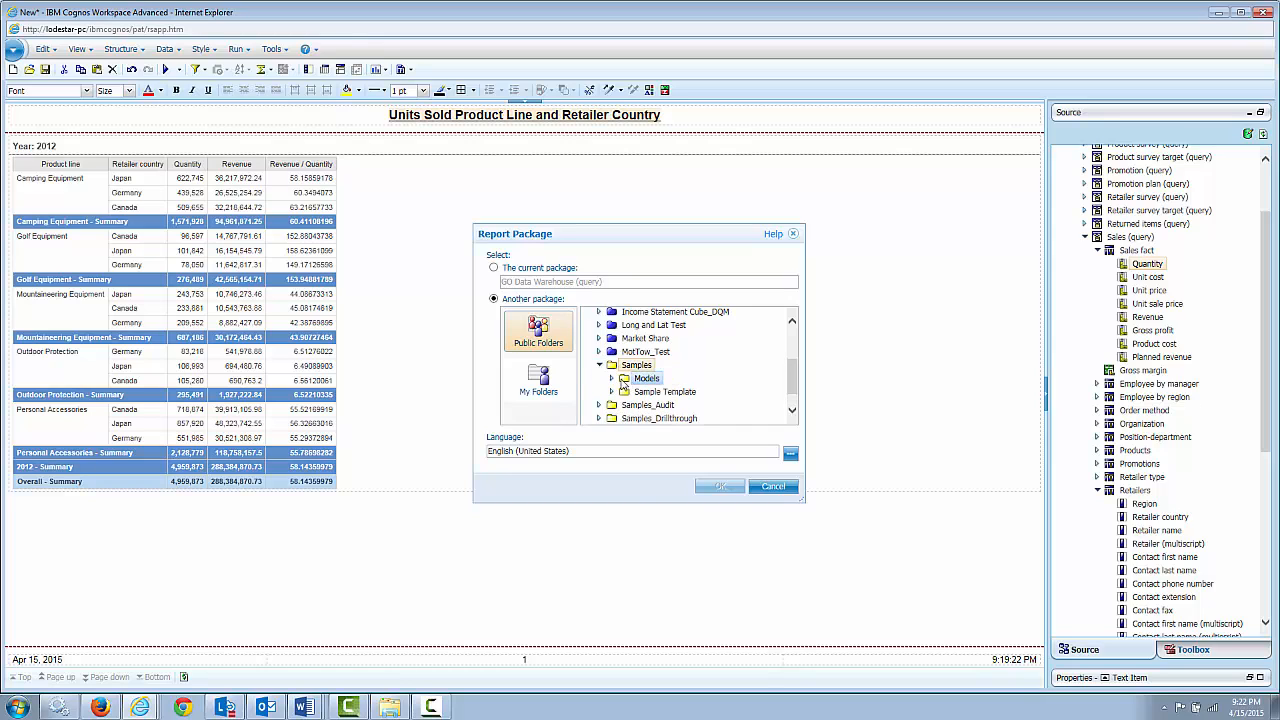
click(612, 378)
scroll(660, 380, down, 1)
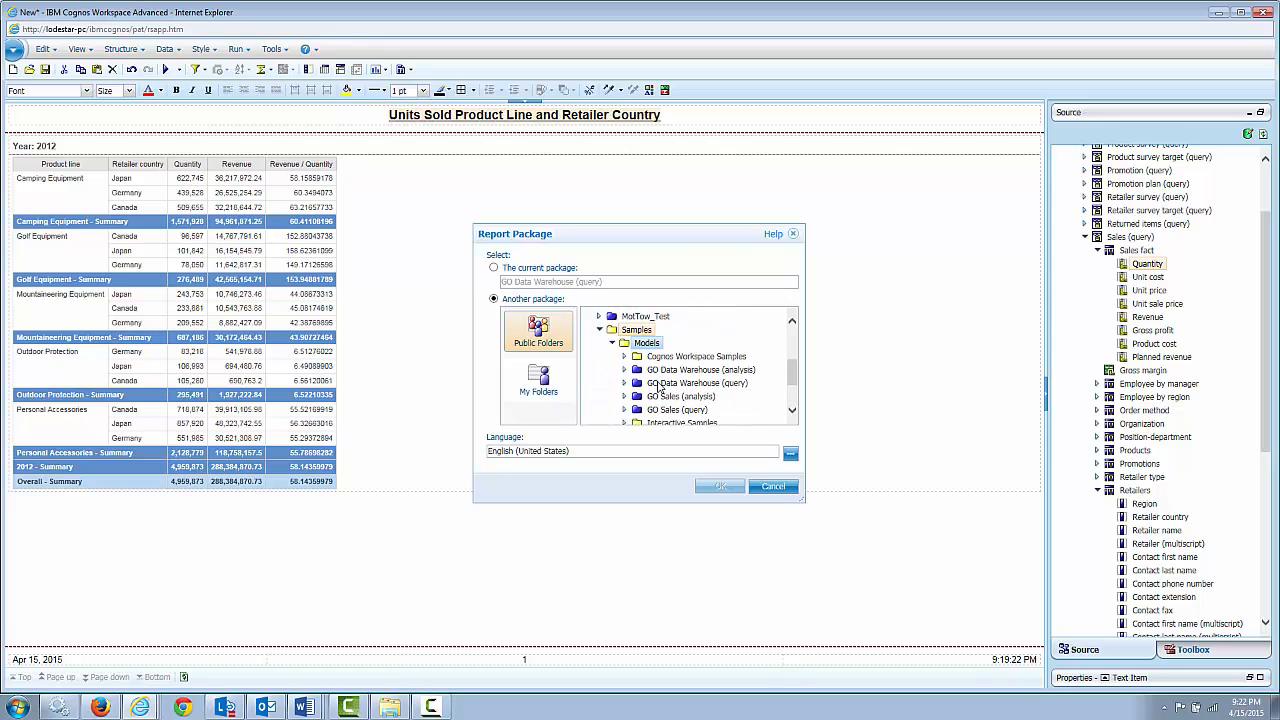
click(701, 370)
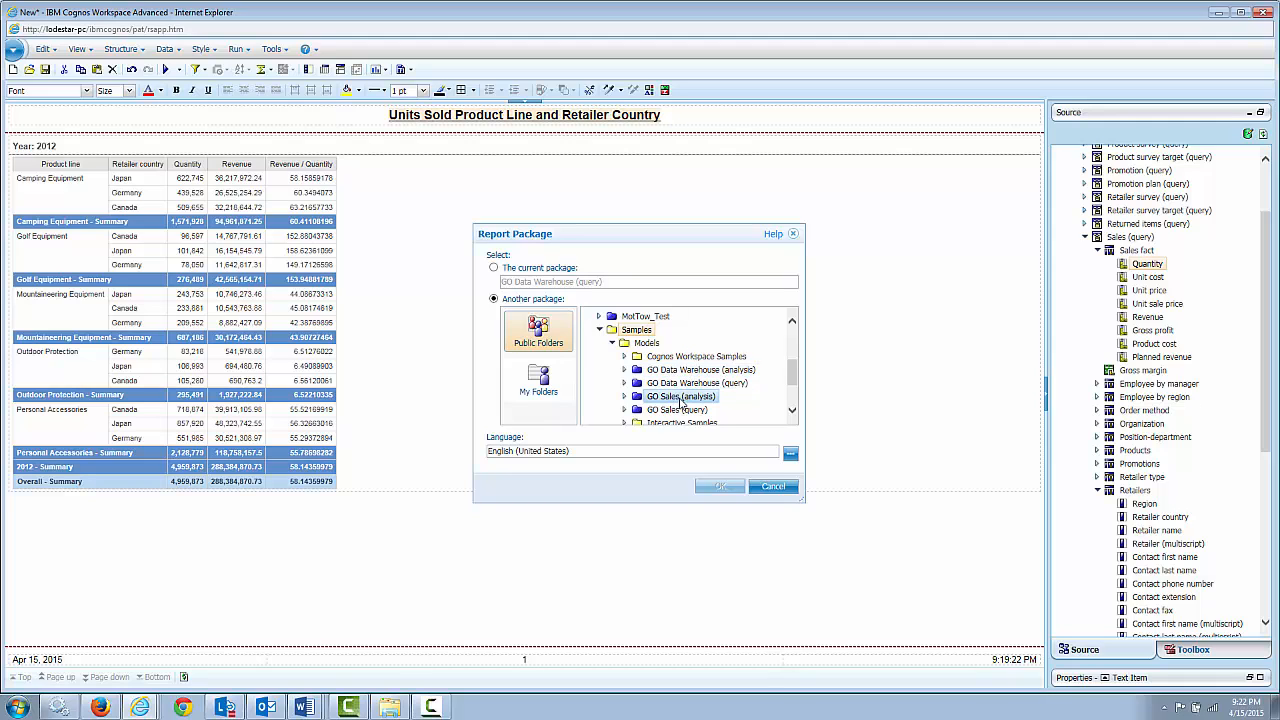
click(680, 398)
click(722, 486)
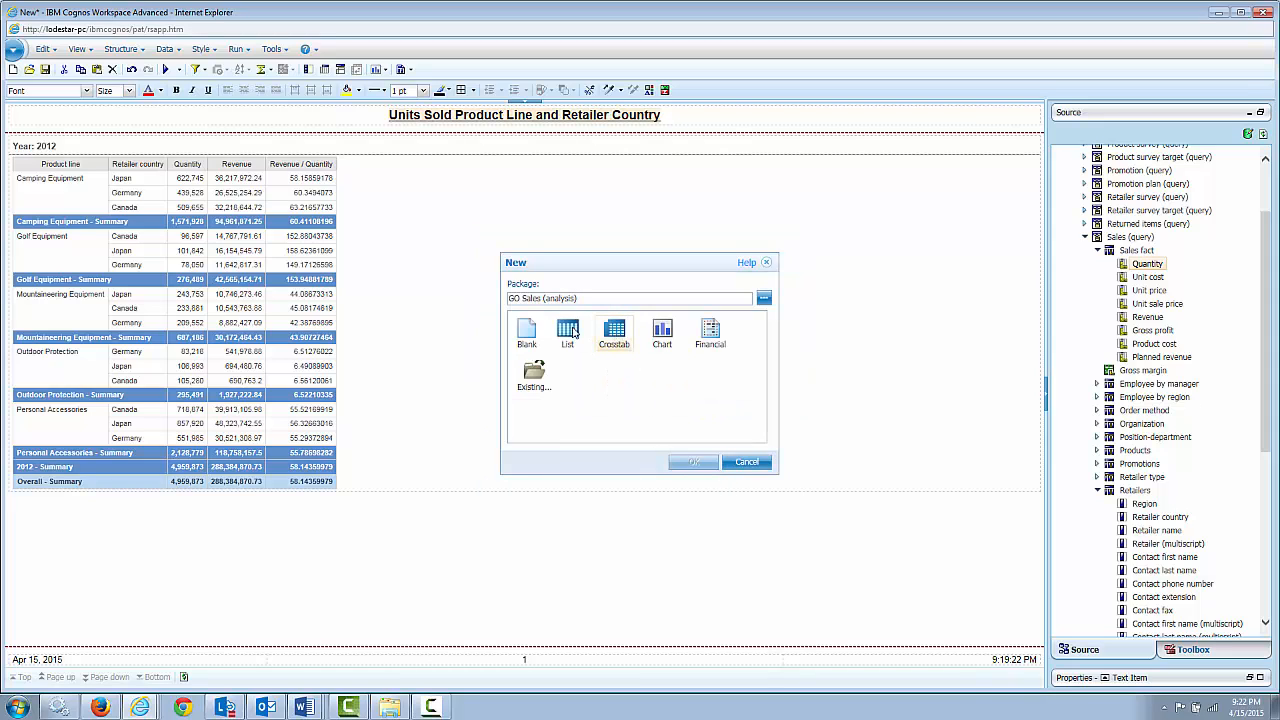
click(527, 334)
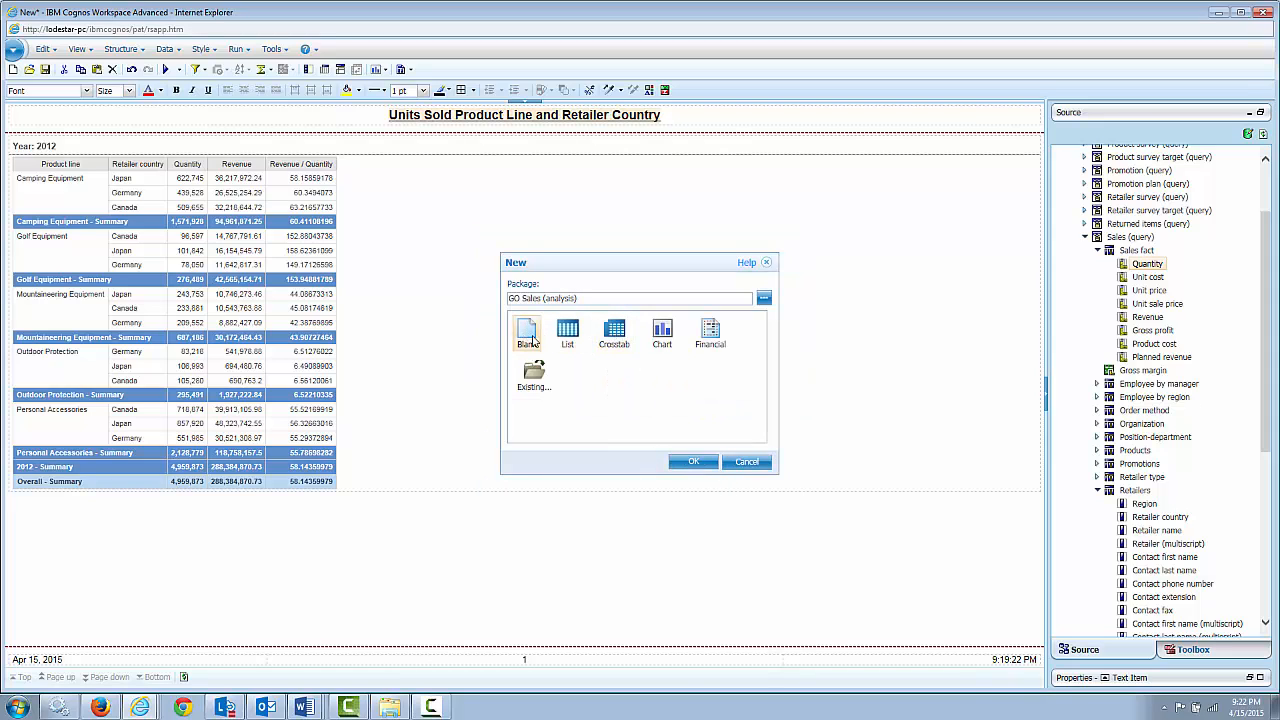
click(693, 463)
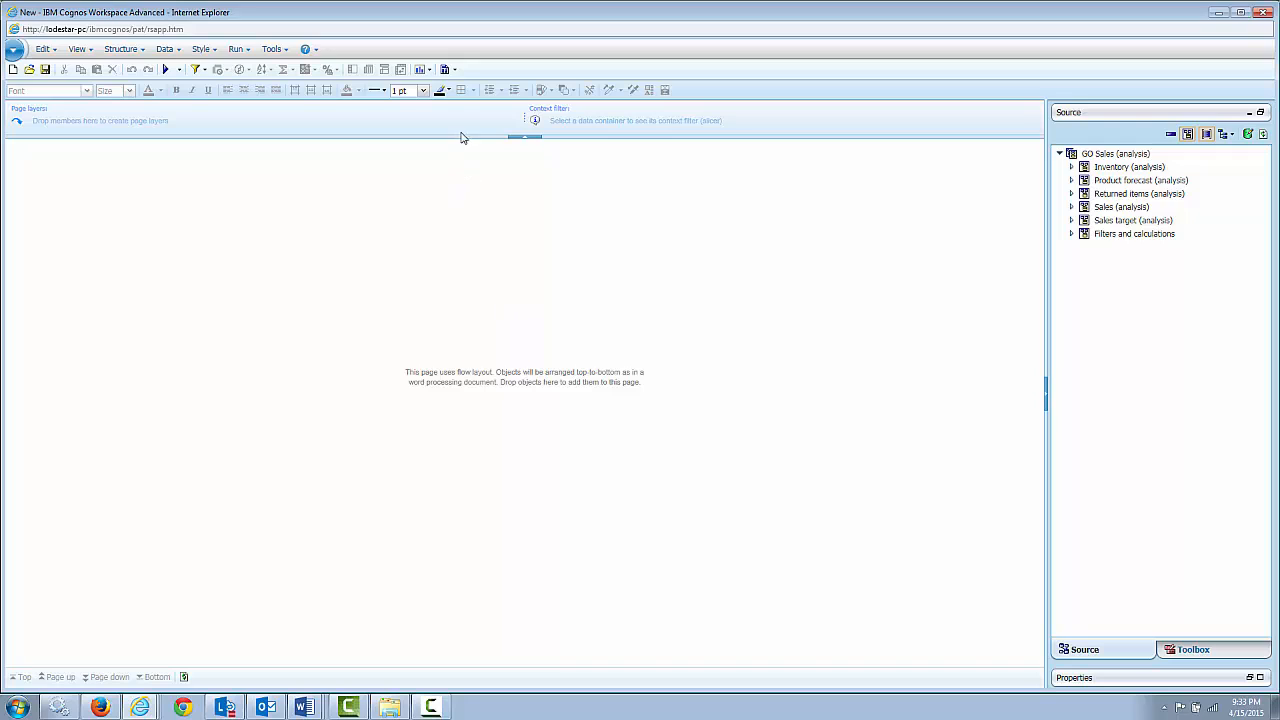
Apply the page layout with two cells above one full-width cell and insert a crosstab in the lower cell.
click(453, 70)
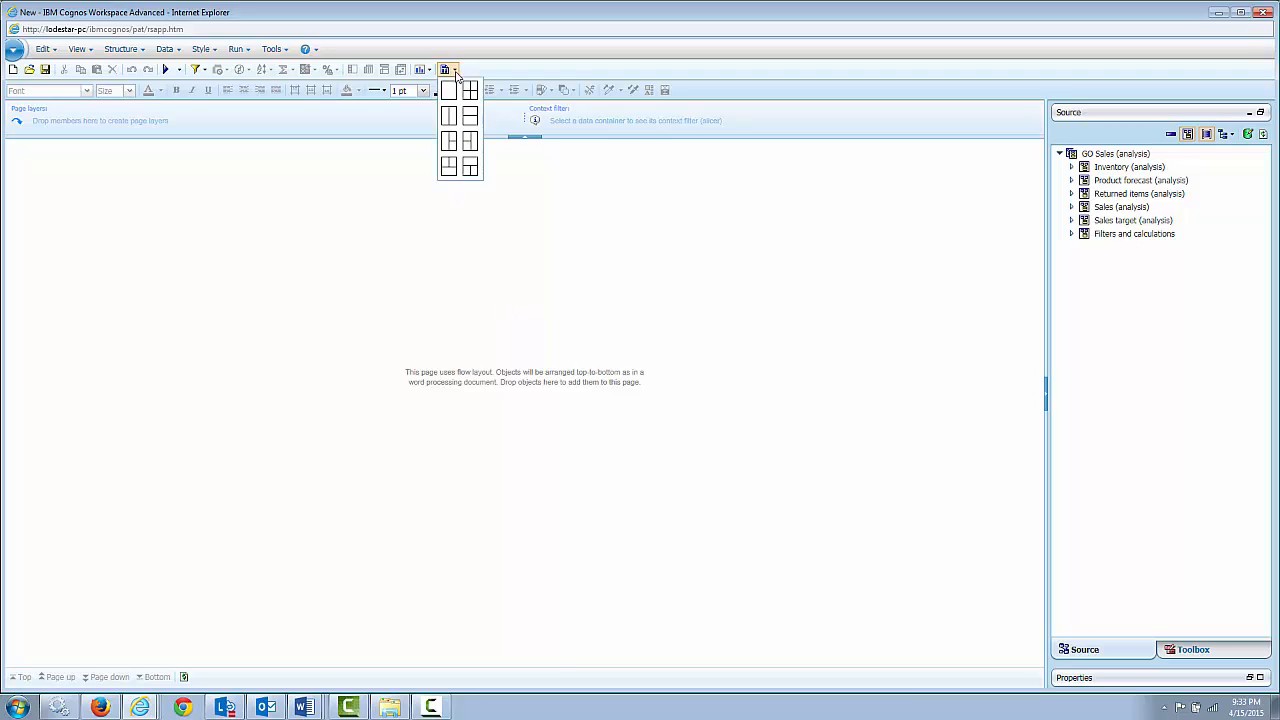
click(448, 167)
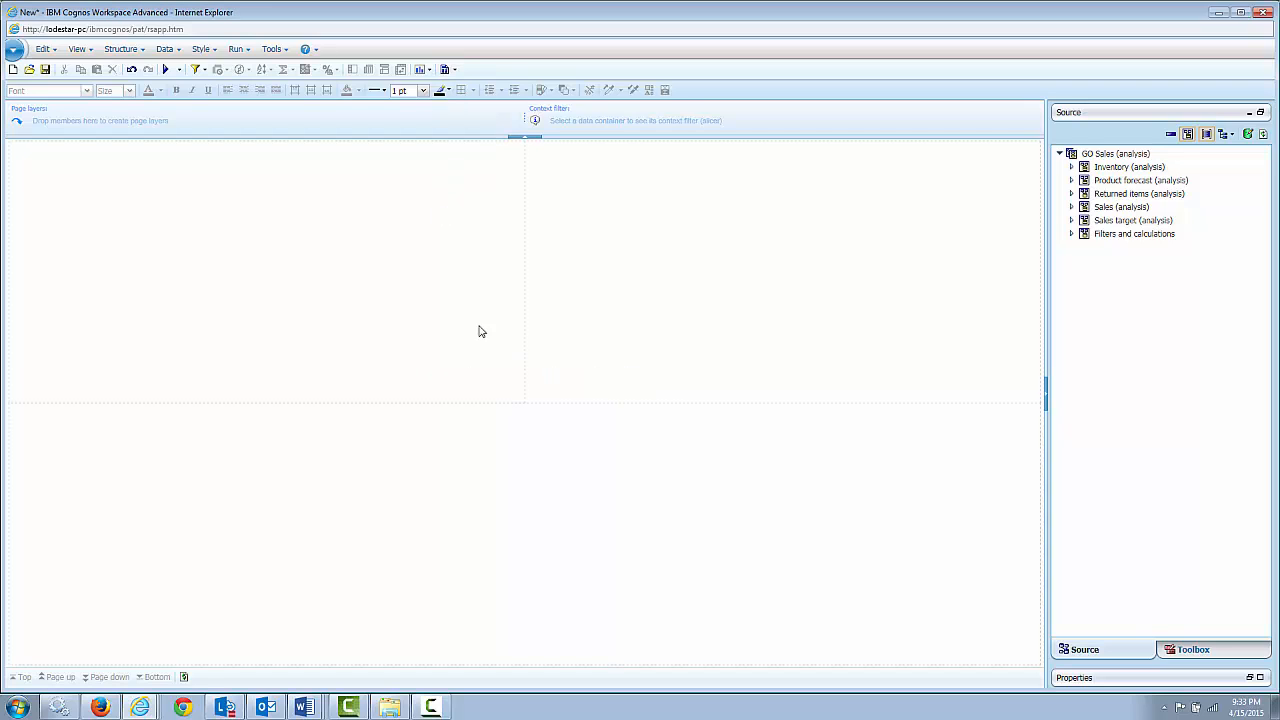
click(1215, 651)
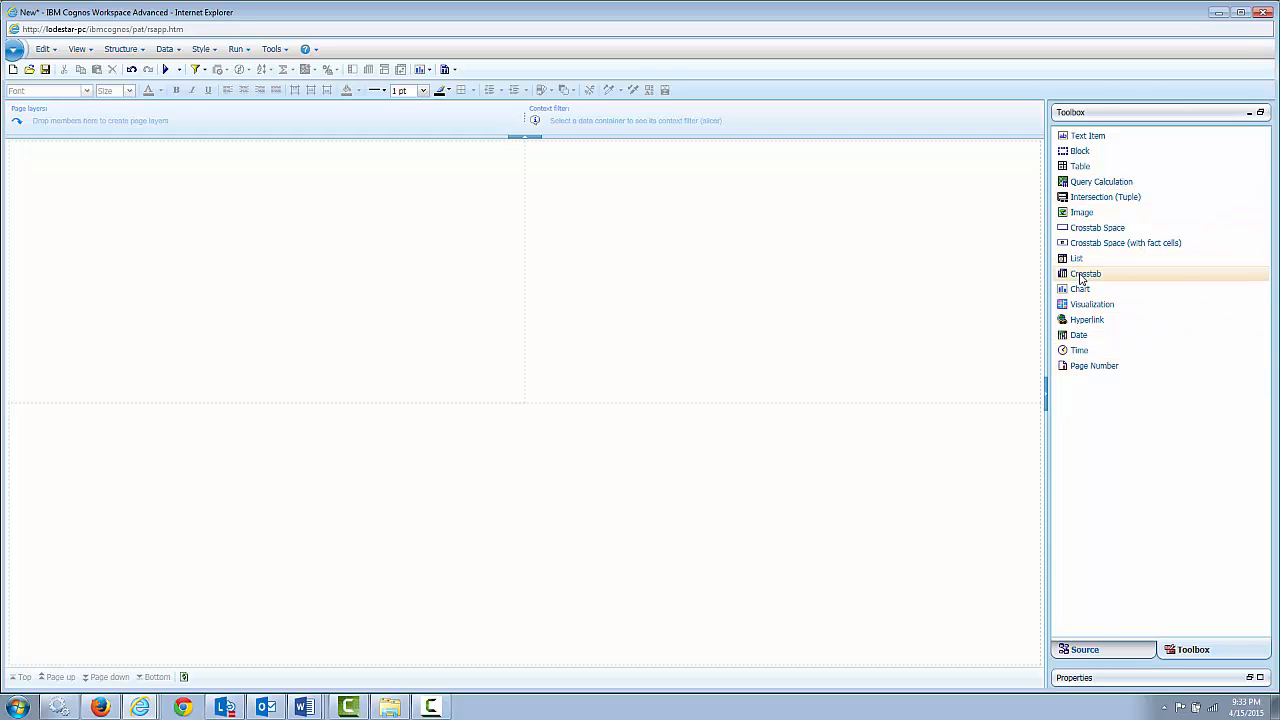
drag(1081, 278, 458, 481)
Add the Year level from the Sales (analysis) Time hierarchy as the crosstab's rows.
click(1112, 651)
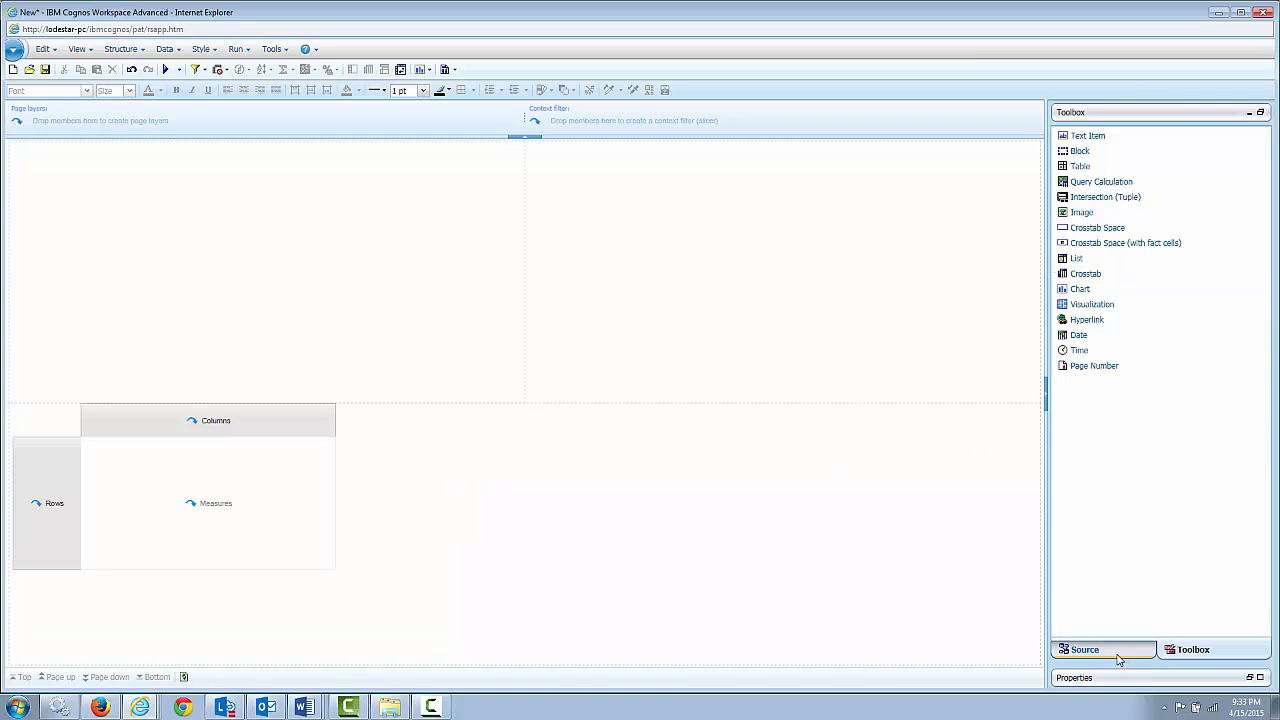
click(1071, 207)
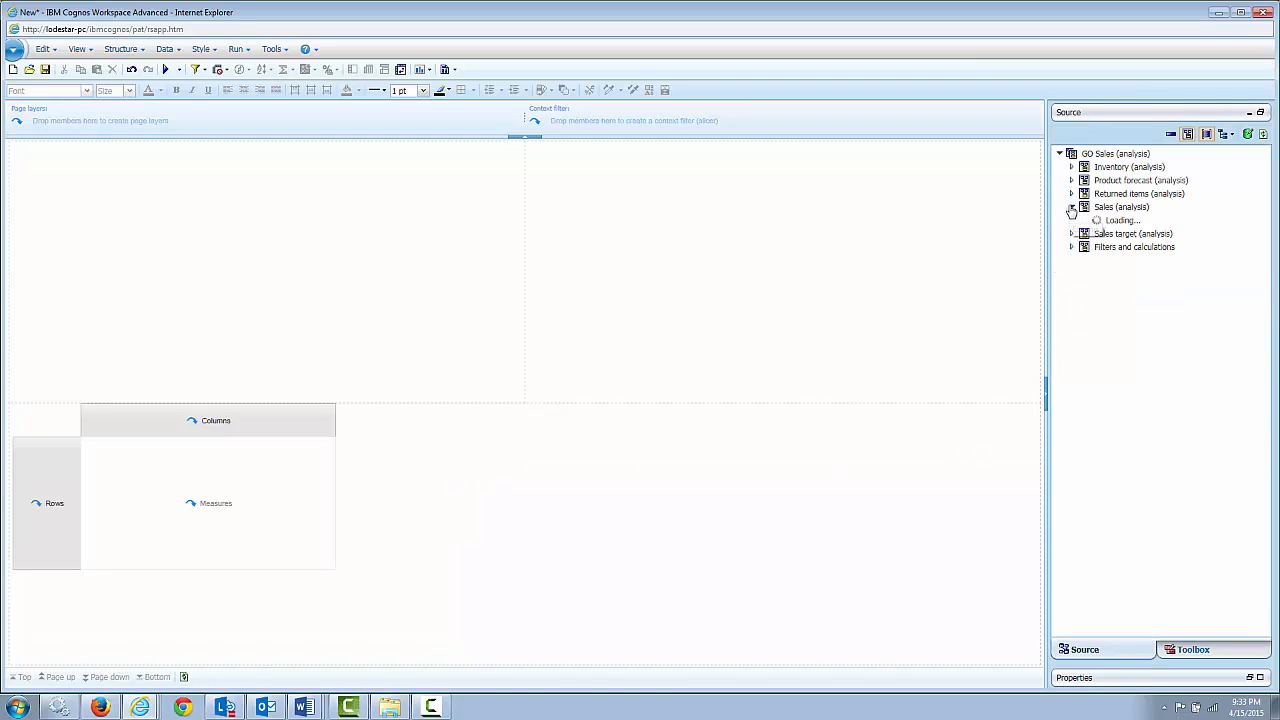
click(1084, 340)
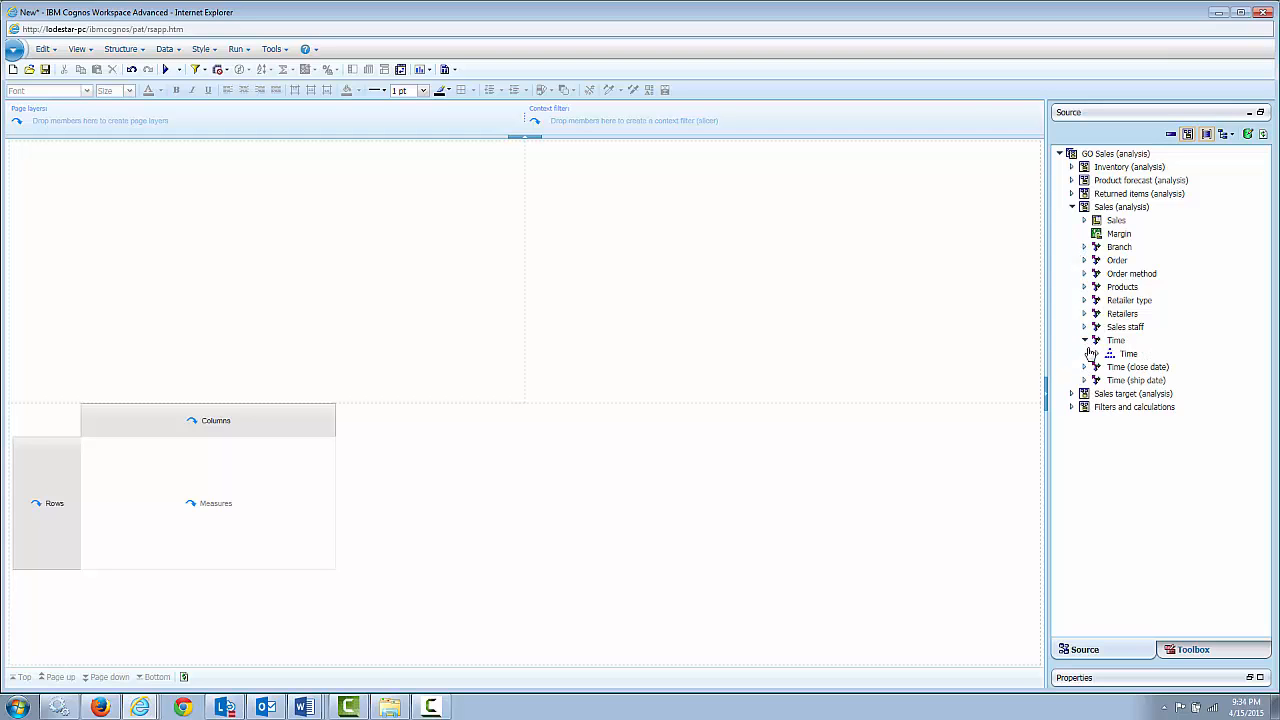
click(1097, 354)
click(1109, 393)
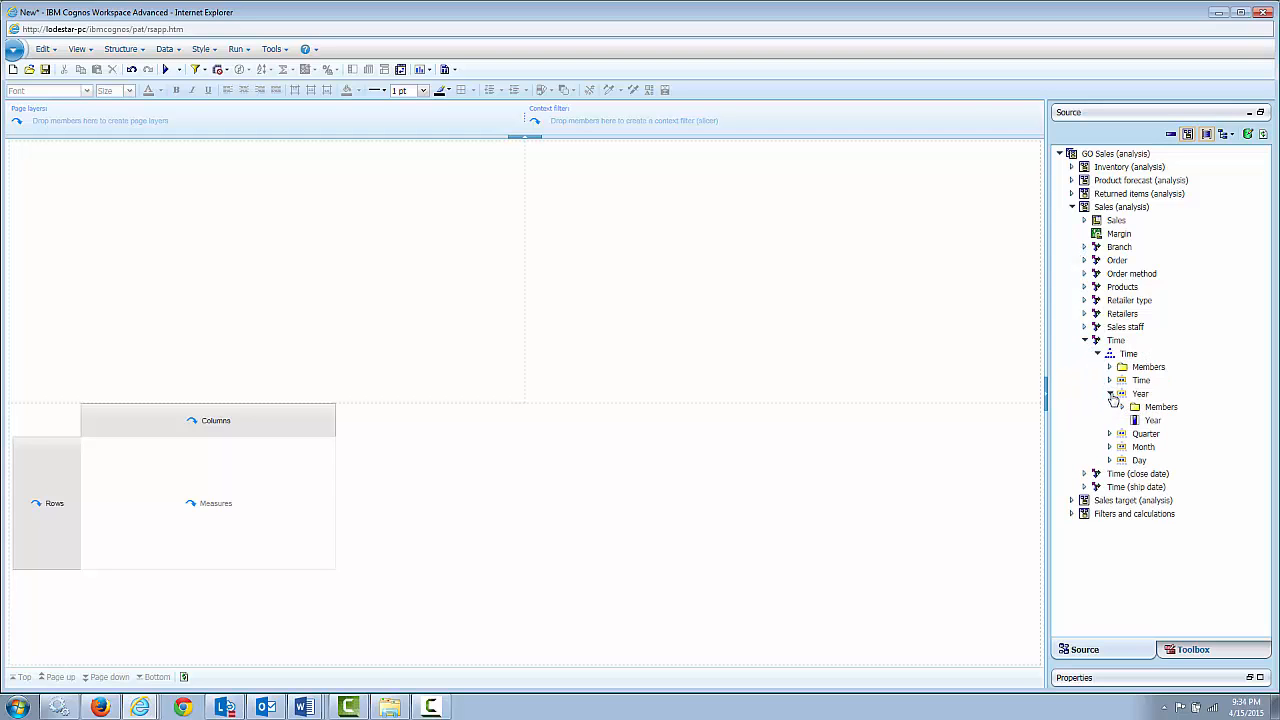
drag(1140, 393, 37, 477)
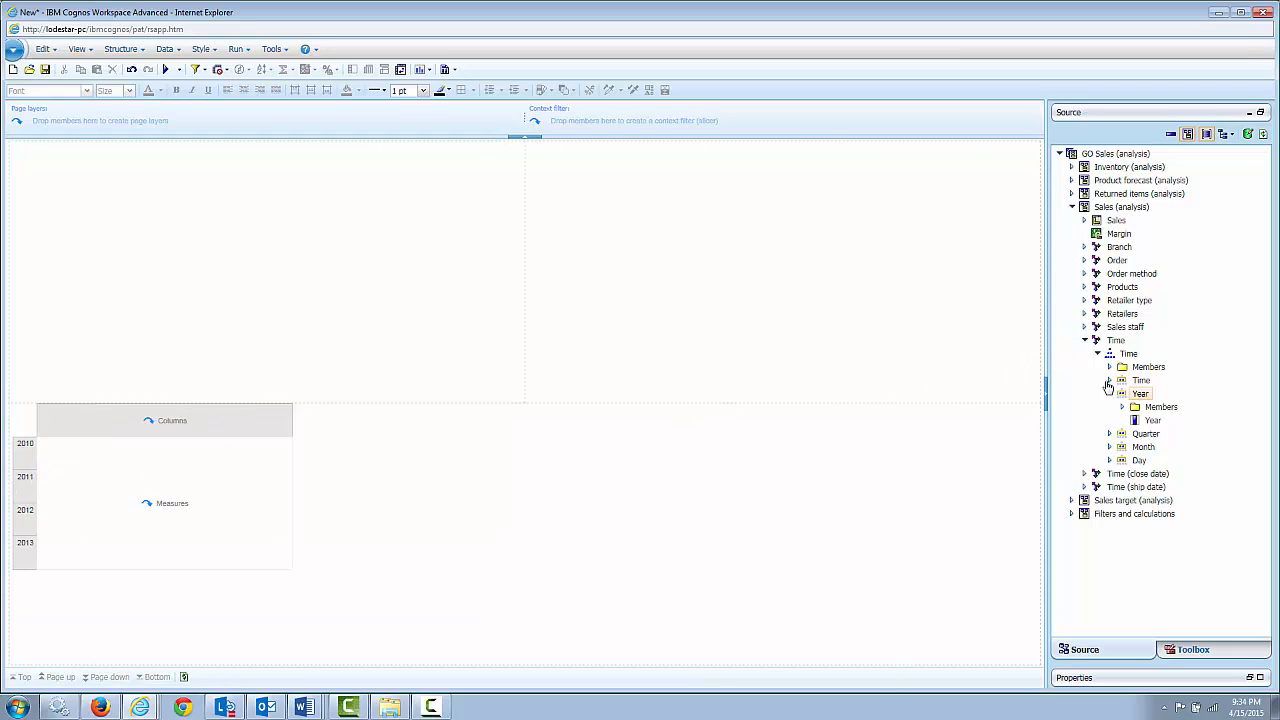
Add the Region level from the Retailers hierarchy as the crosstab's columns.
click(1086, 314)
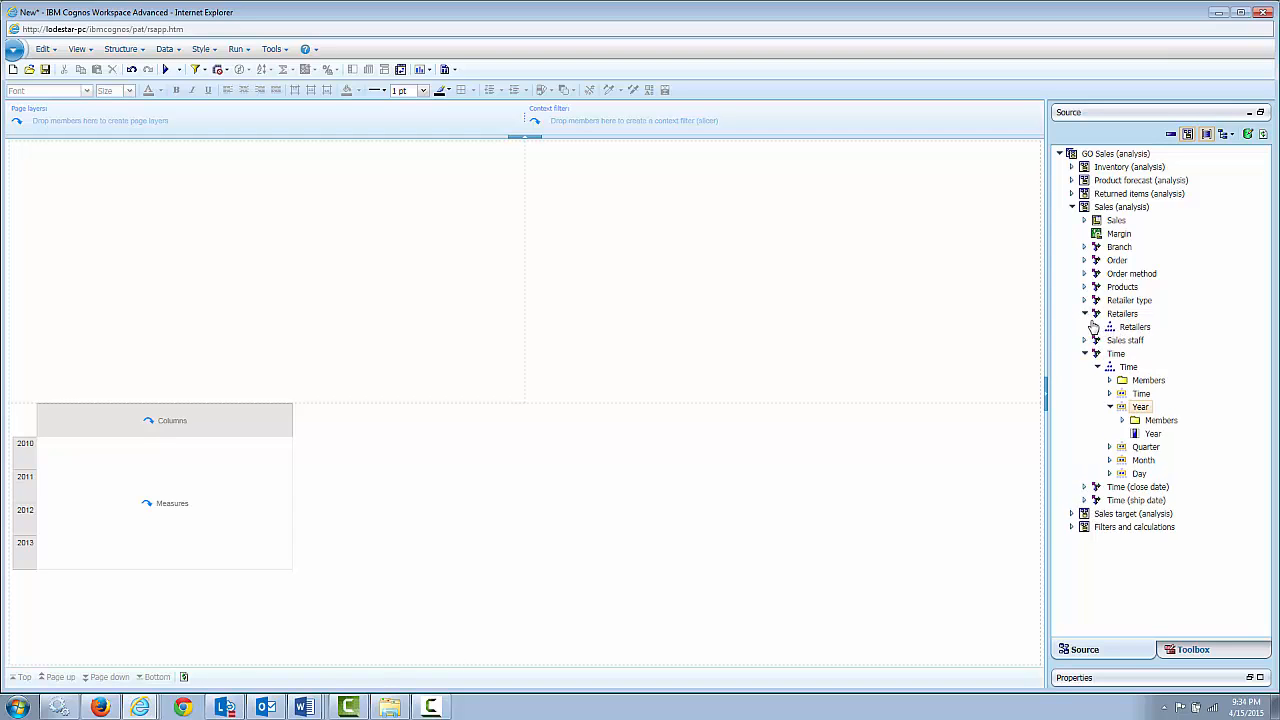
click(1097, 327)
drag(1144, 368, 160, 423)
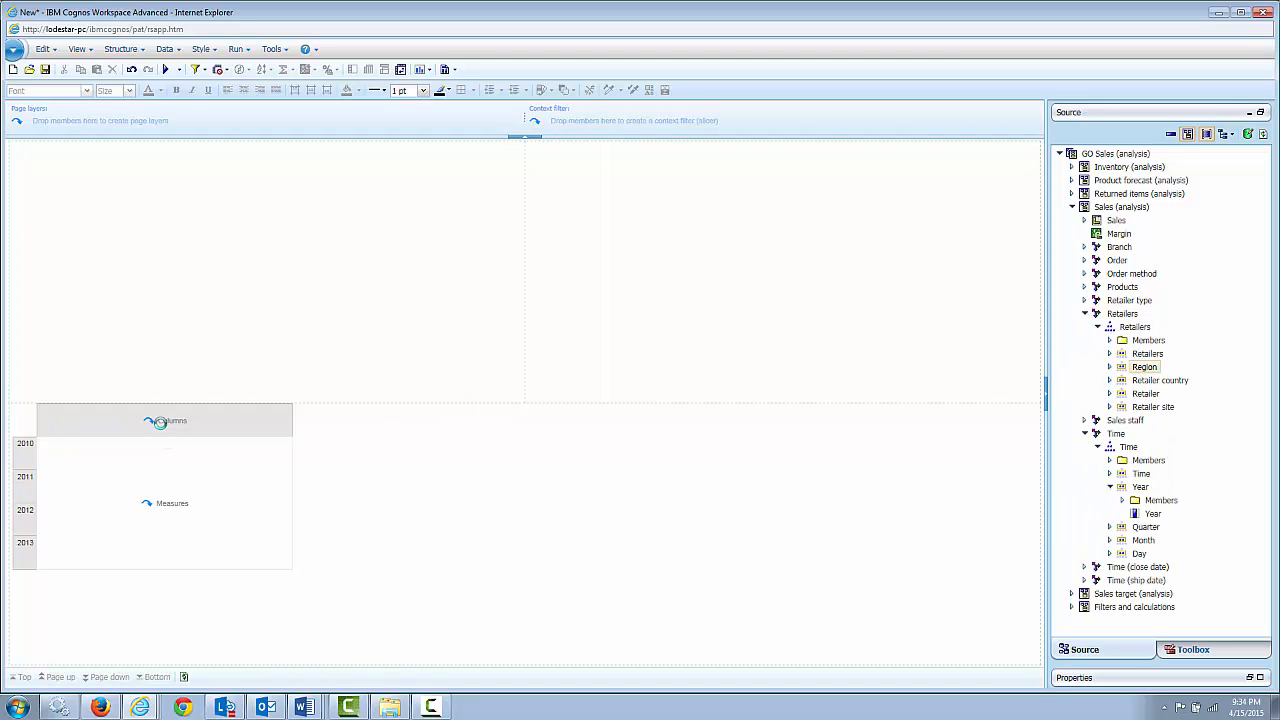
click(1084, 313)
Nest the Revenue and Planned revenue measures from Sales together beside the year rows.
click(1084, 220)
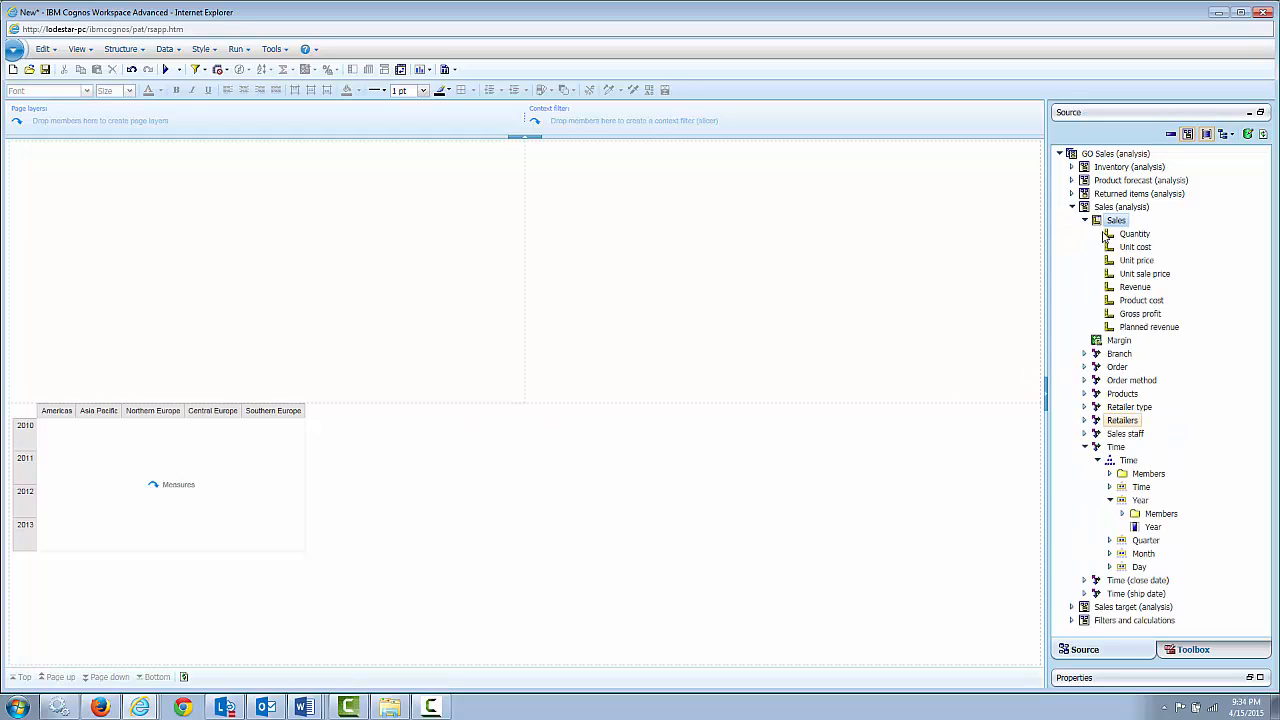
click(1138, 287)
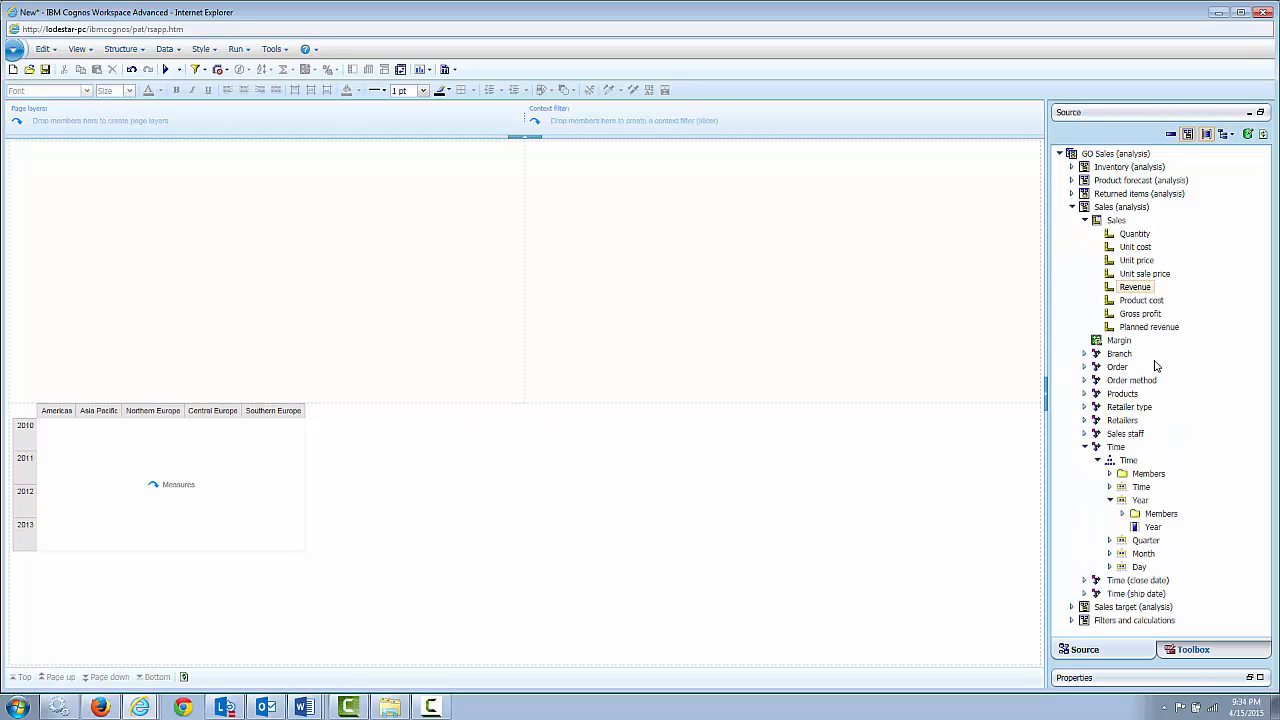
ctrl+click(1138, 328)
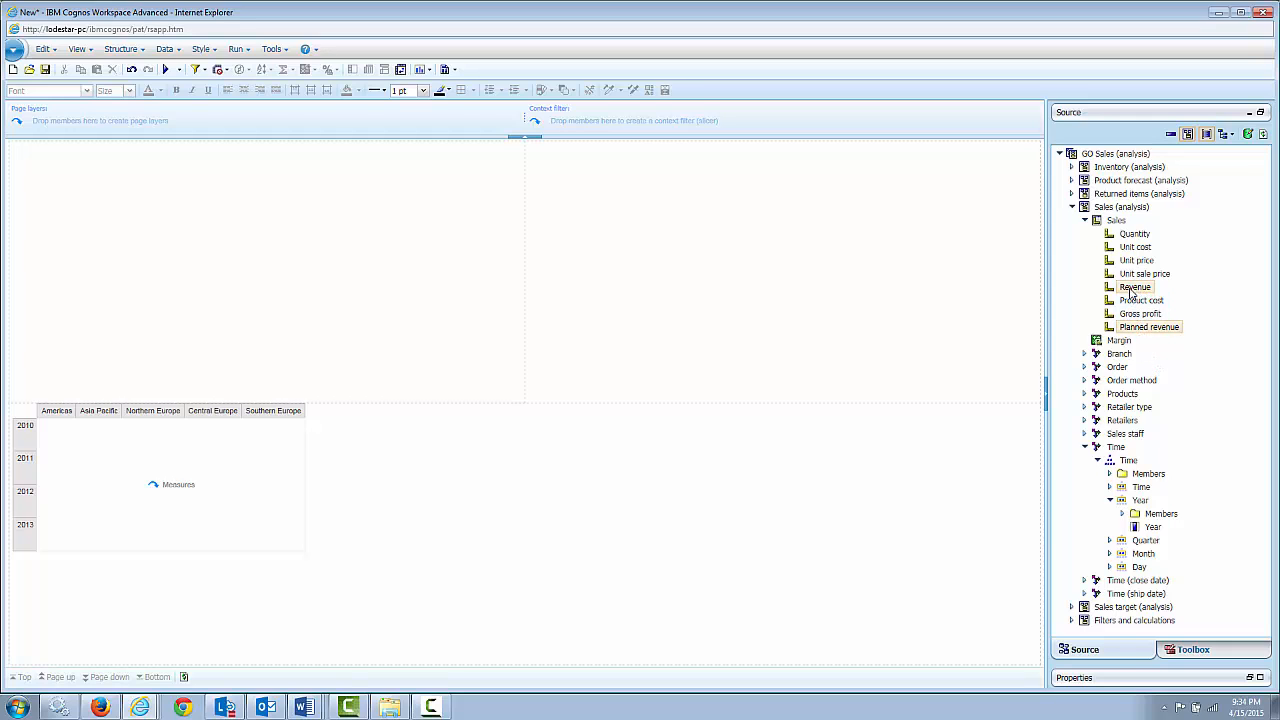
drag(1076, 298, 37, 466)
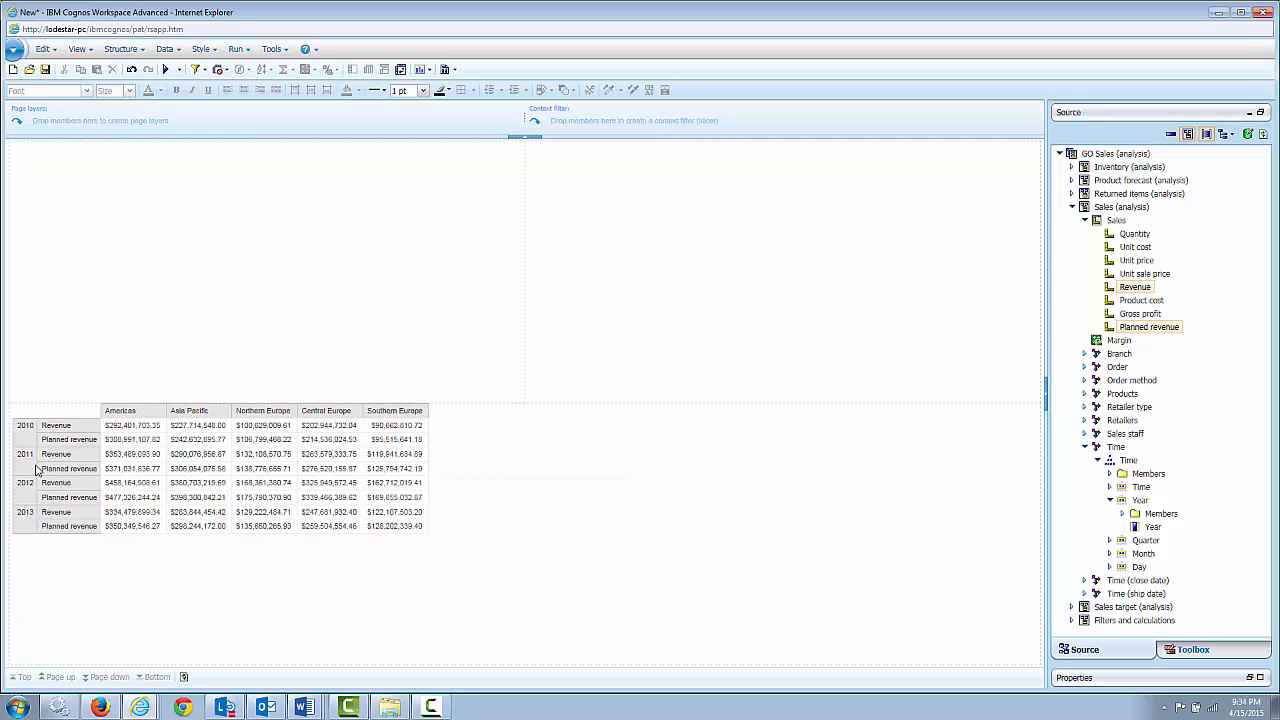
Drill down in the crosstab rows from 2010 to its quarters and from Q1 2010 to its months.
click(26, 454)
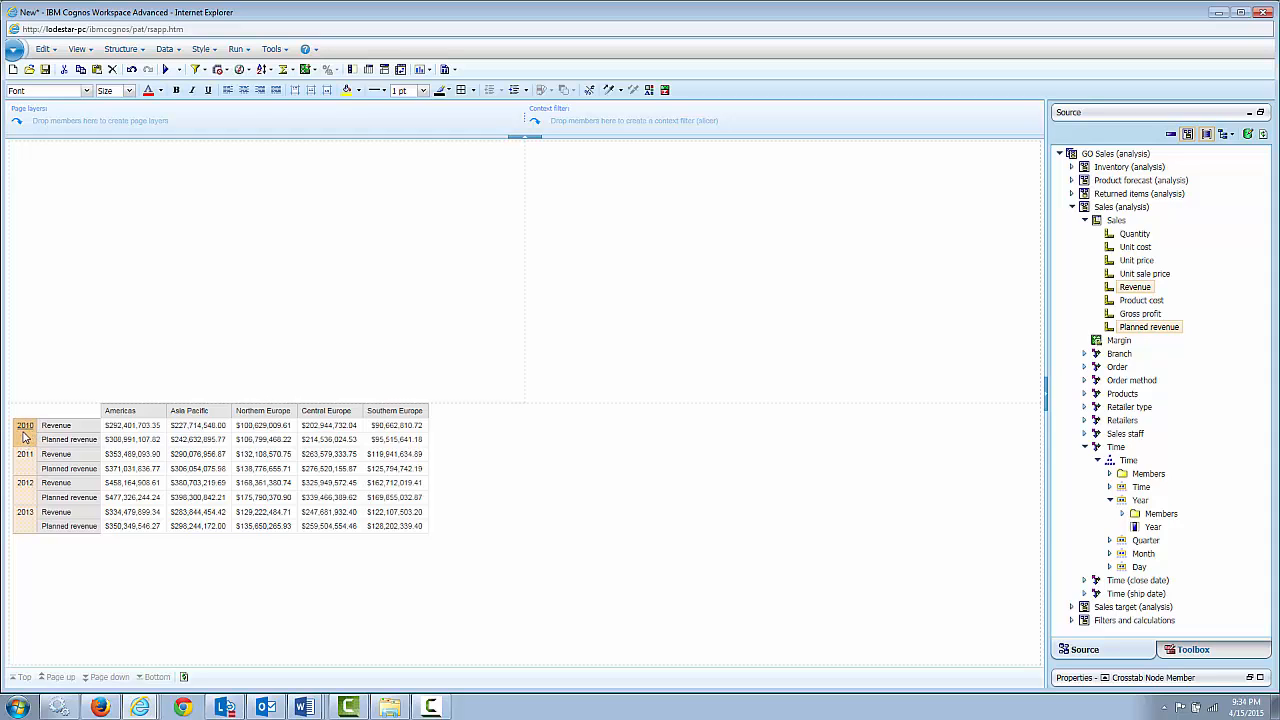
double_click(26, 428)
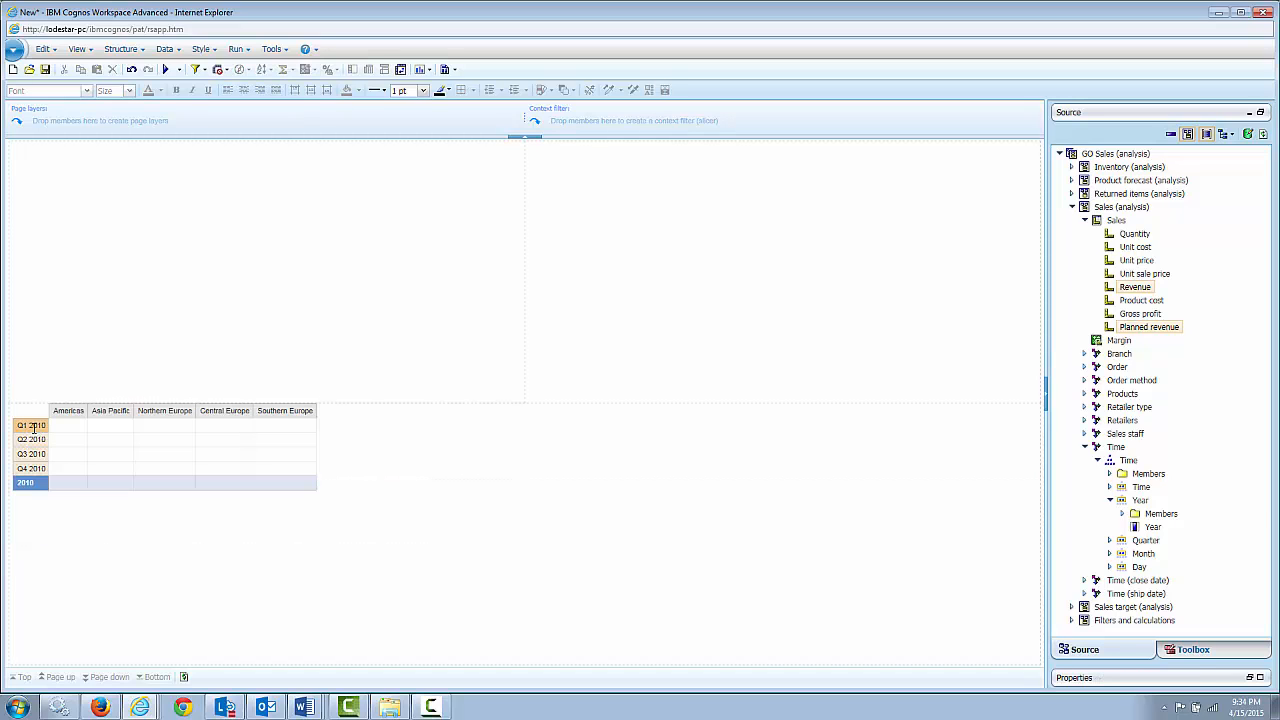
double_click(32, 428)
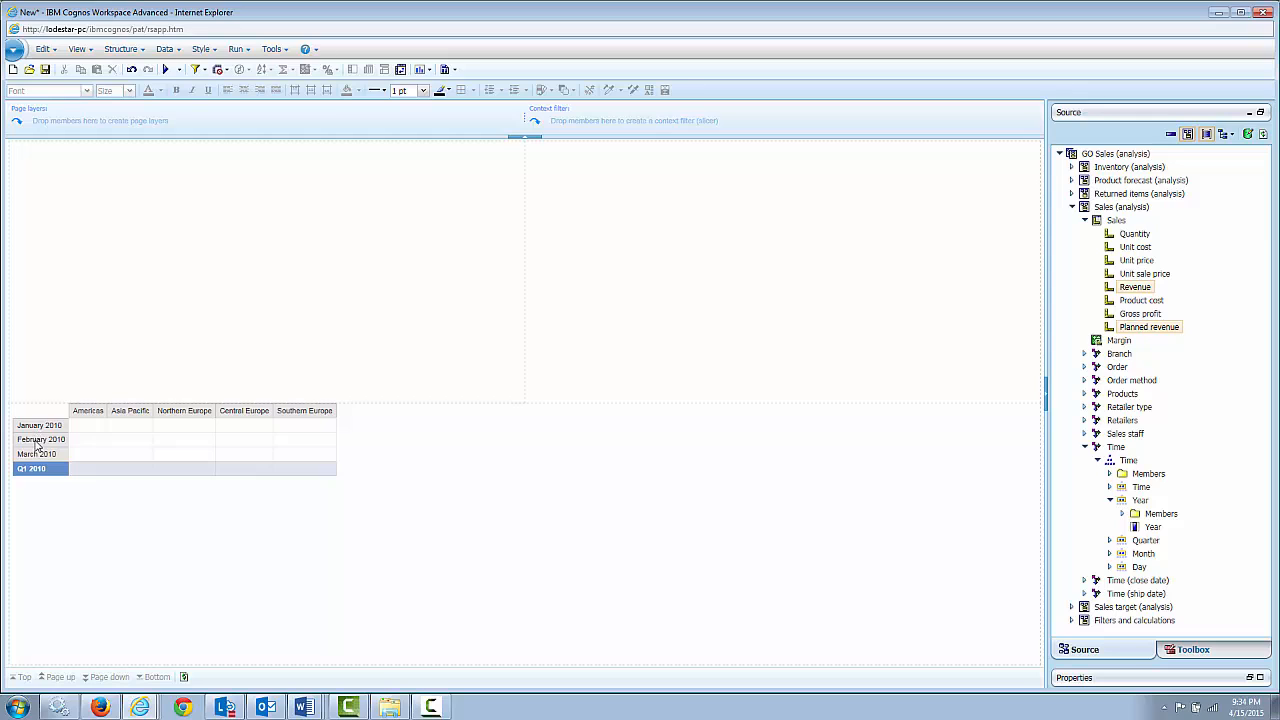
Drill the rows back up from months to years and nest Revenue and Planned revenue beside the years again.
right_click(39, 427)
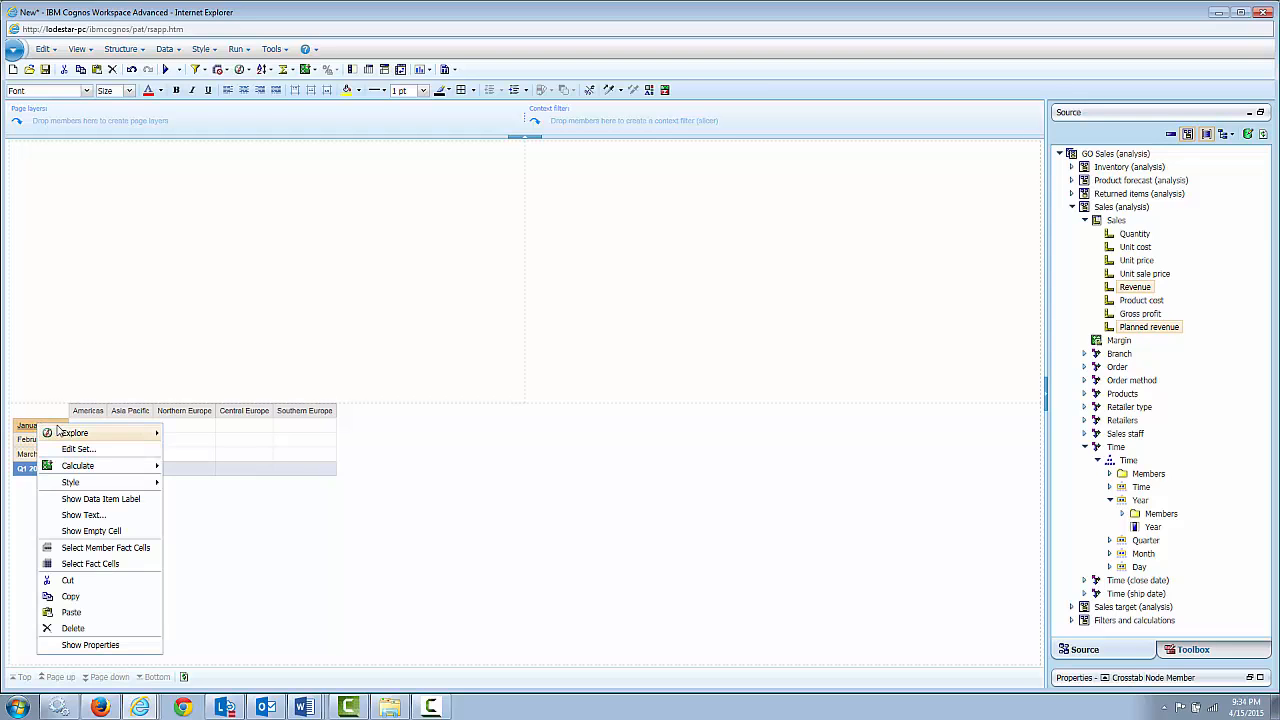
mouse_move(153, 435)
click(200, 451)
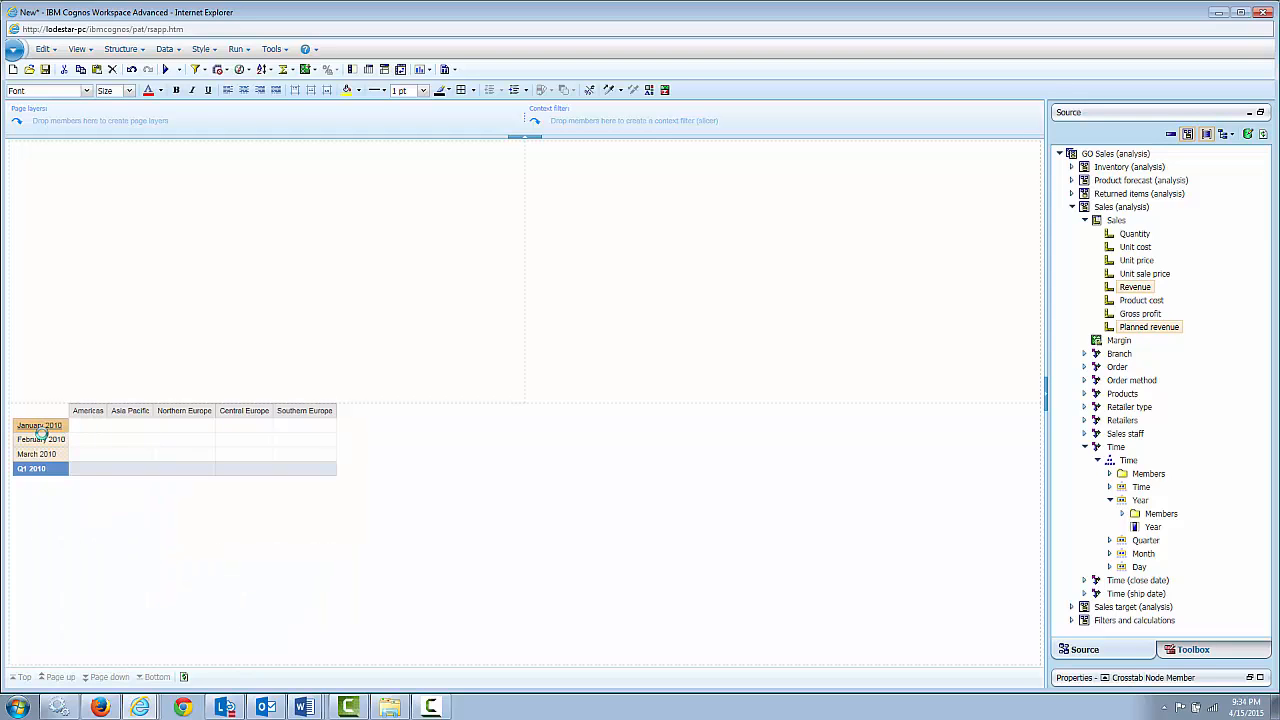
right_click(35, 428)
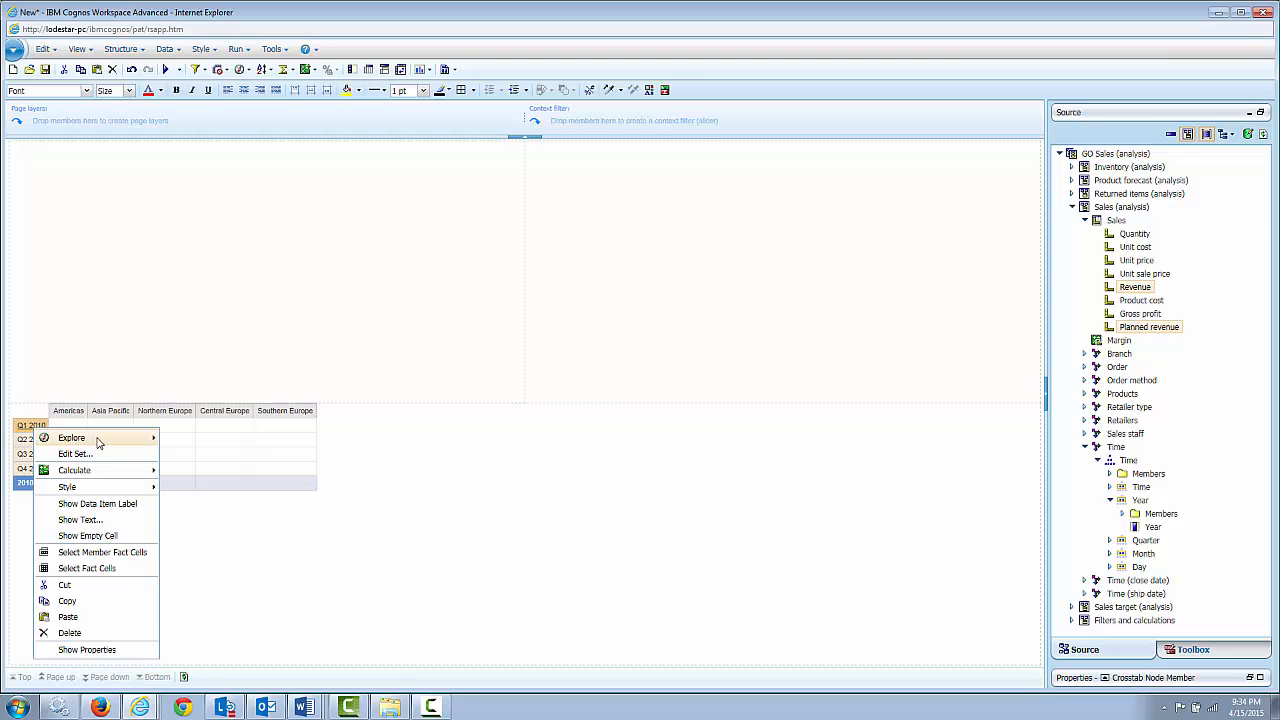
mouse_move(100, 438)
click(187, 456)
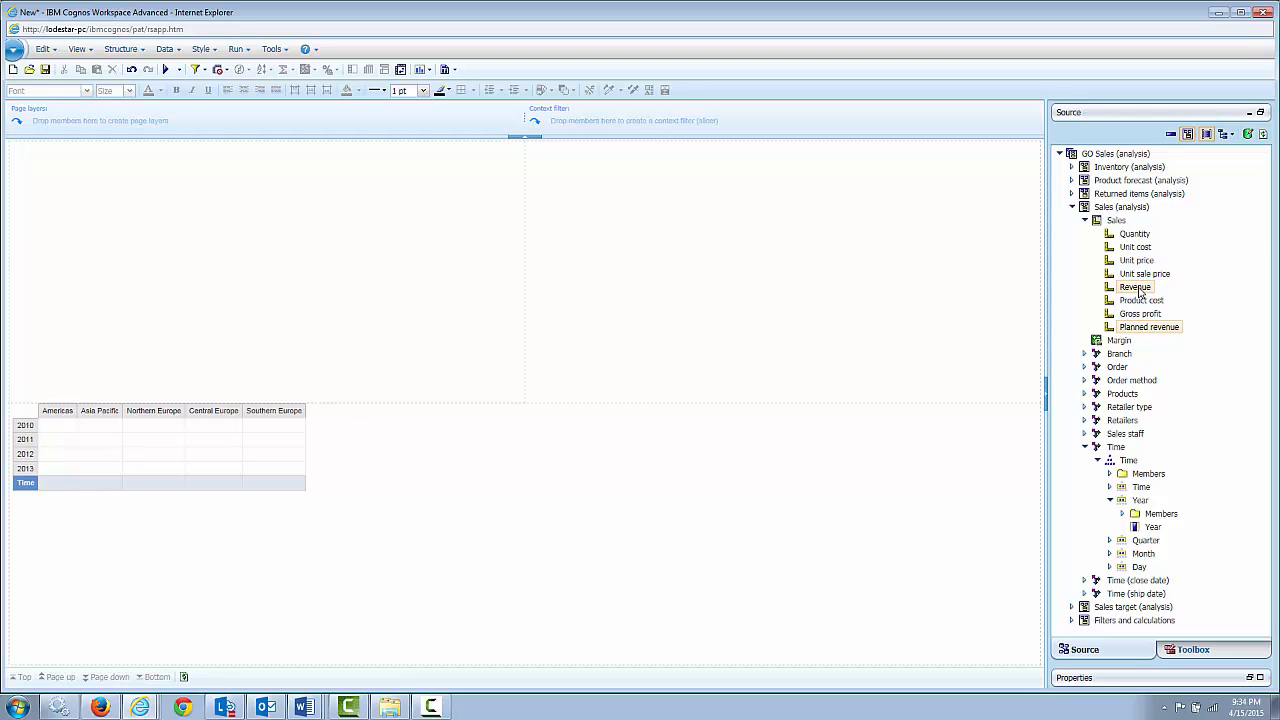
drag(1110, 292, 36, 457)
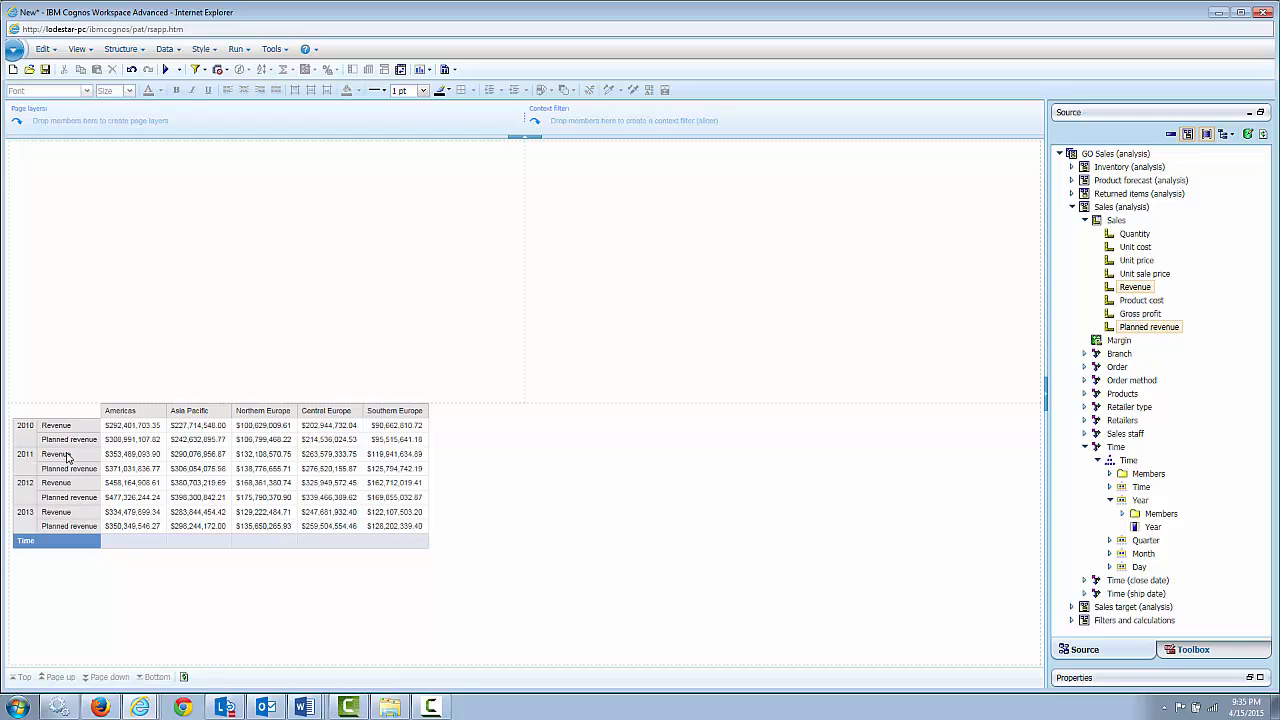
Insert a column chart based on the whole crosstab and move it into the empty table cell directly above the crosstab.
click(23, 415)
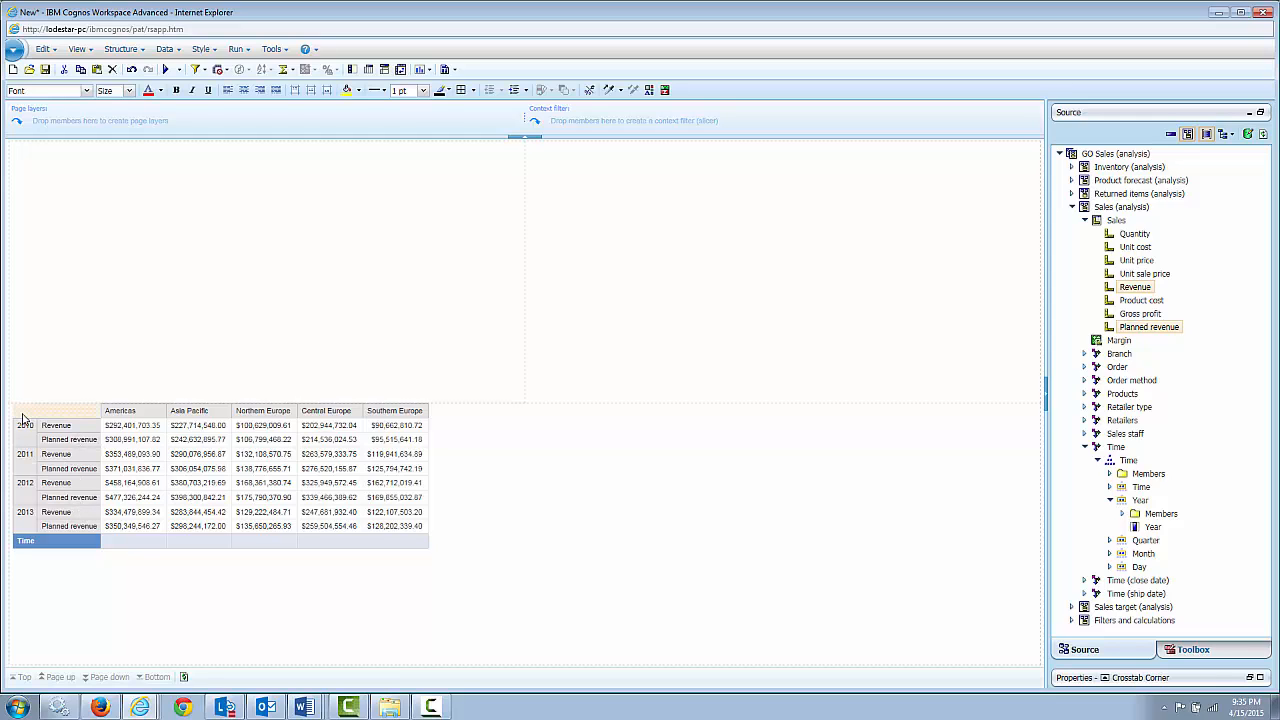
click(1105, 679)
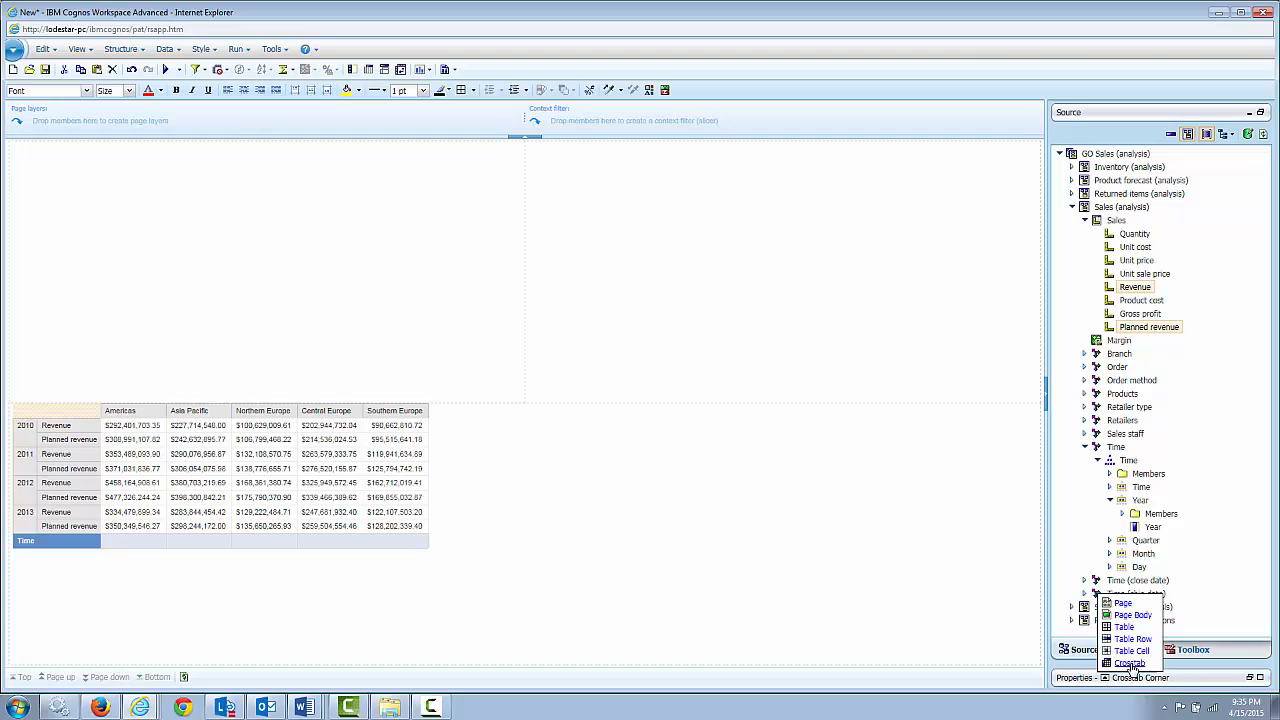
click(1130, 660)
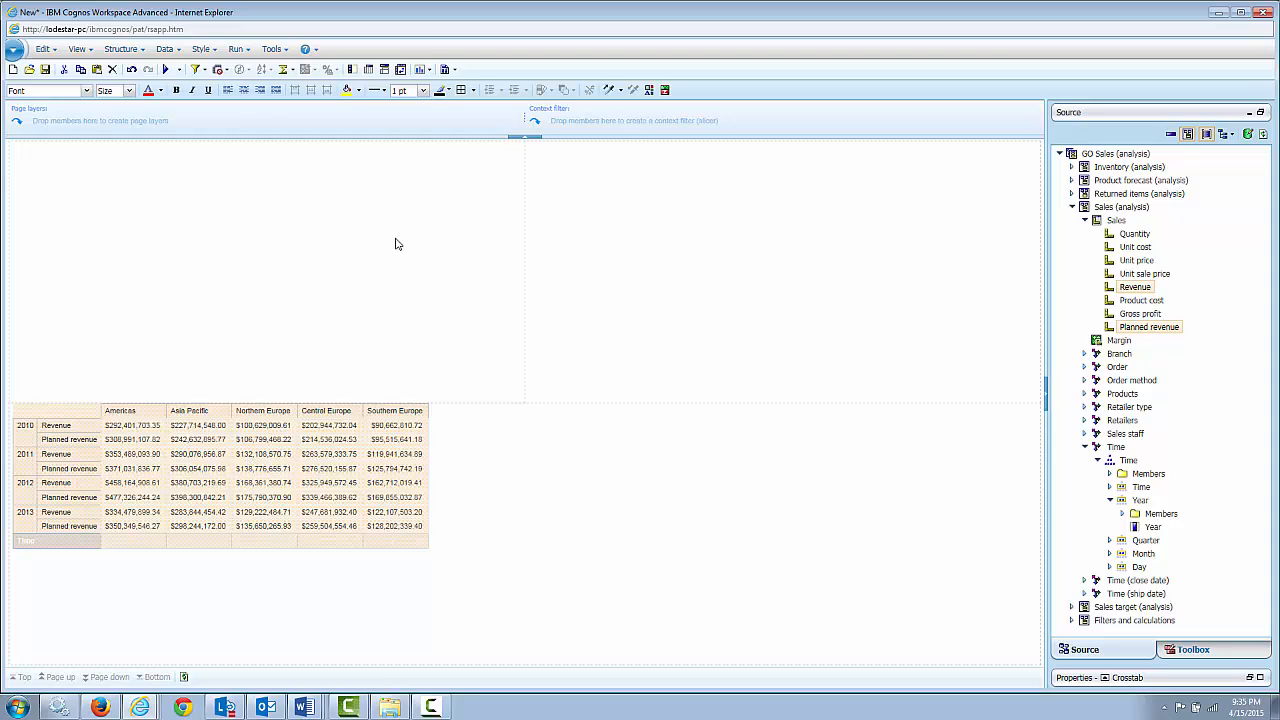
click(430, 70)
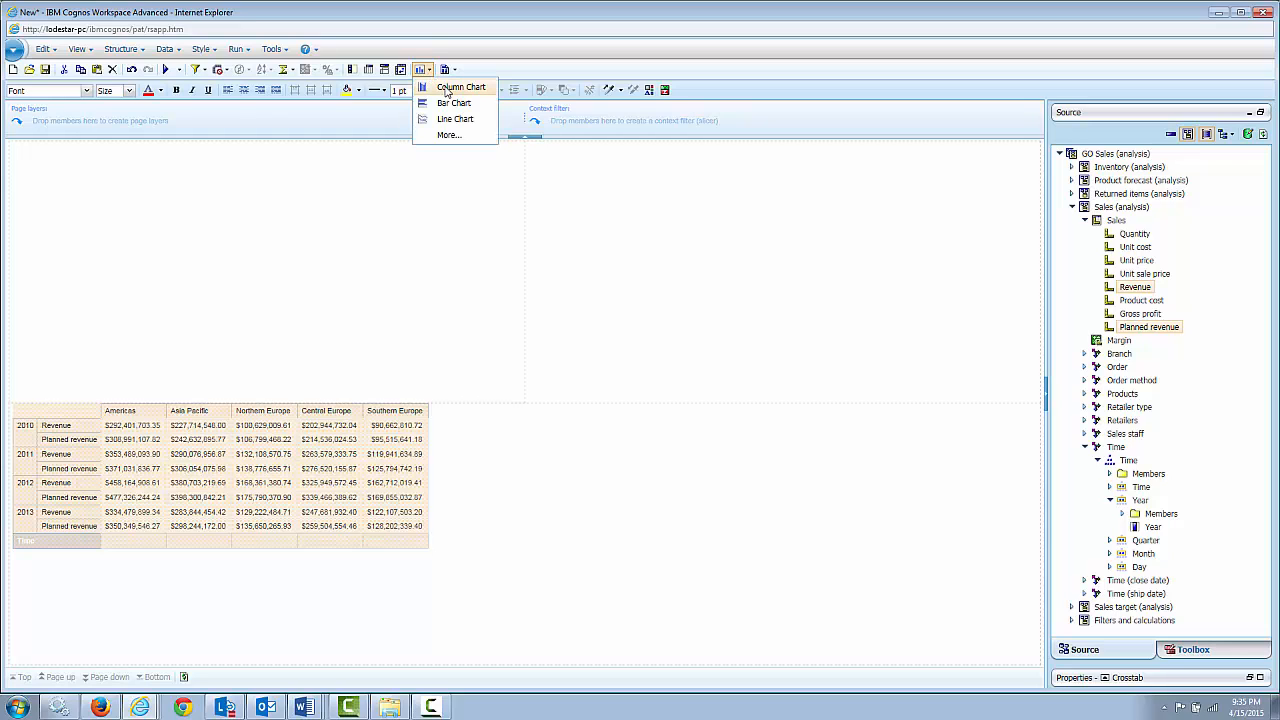
click(446, 92)
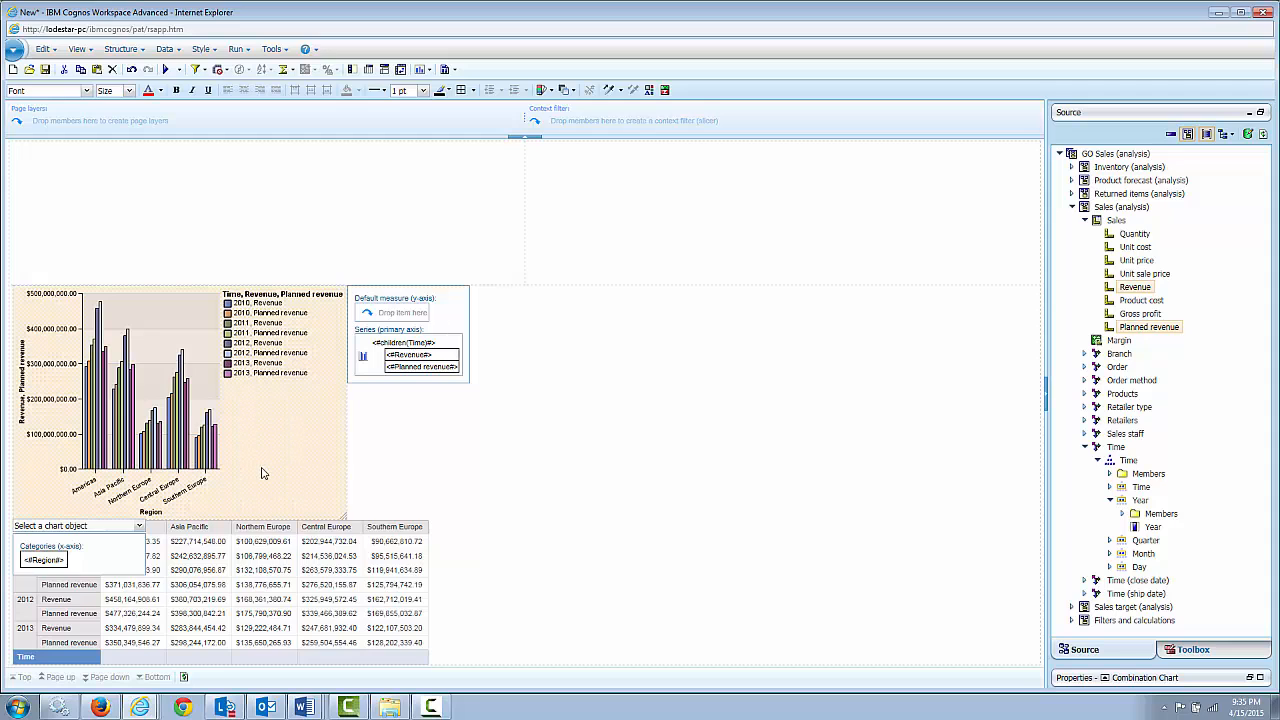
drag(262, 473, 234, 197)
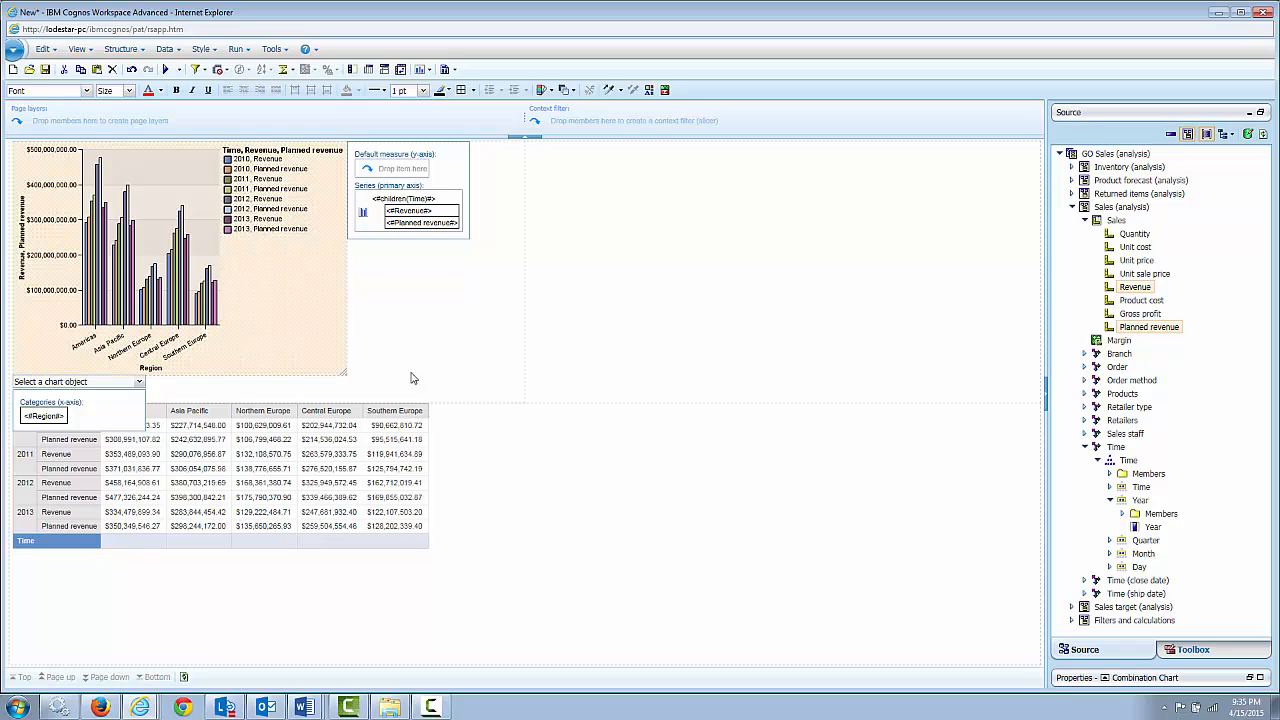
Filter the crosstab's years to show only 2010, with a prompt for values when the report is run in the viewer.
click(22, 446)
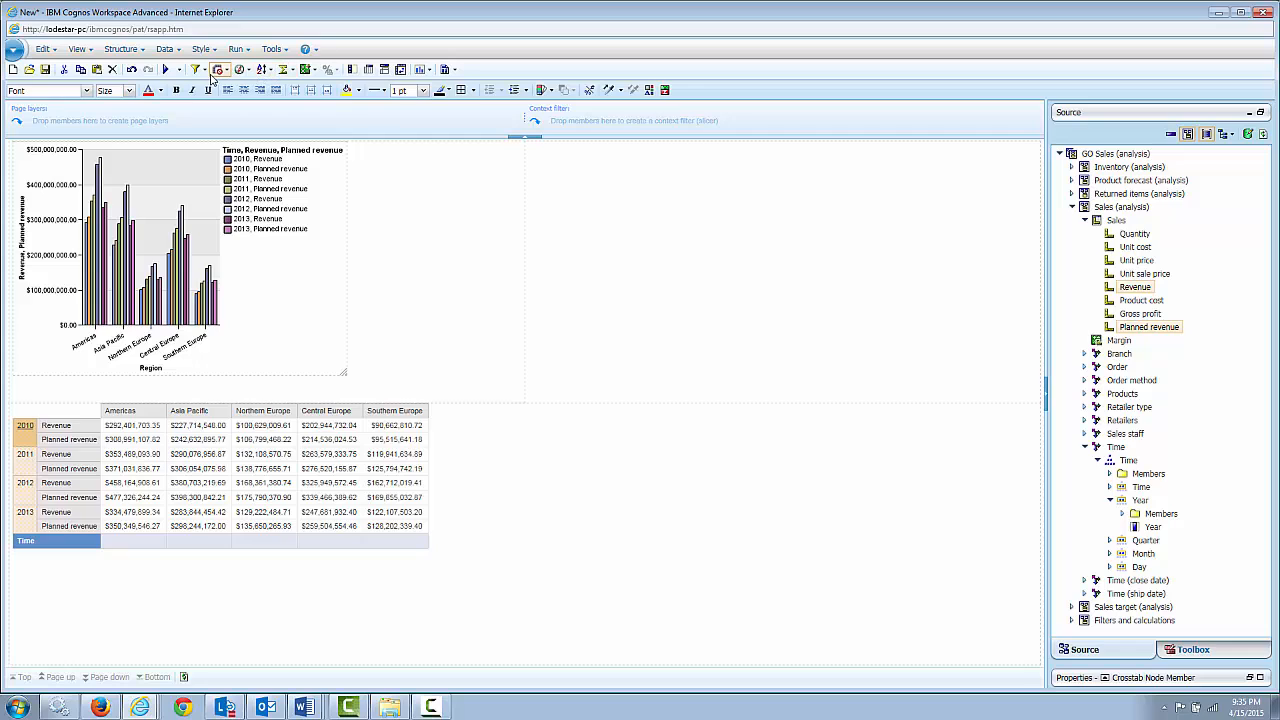
click(204, 72)
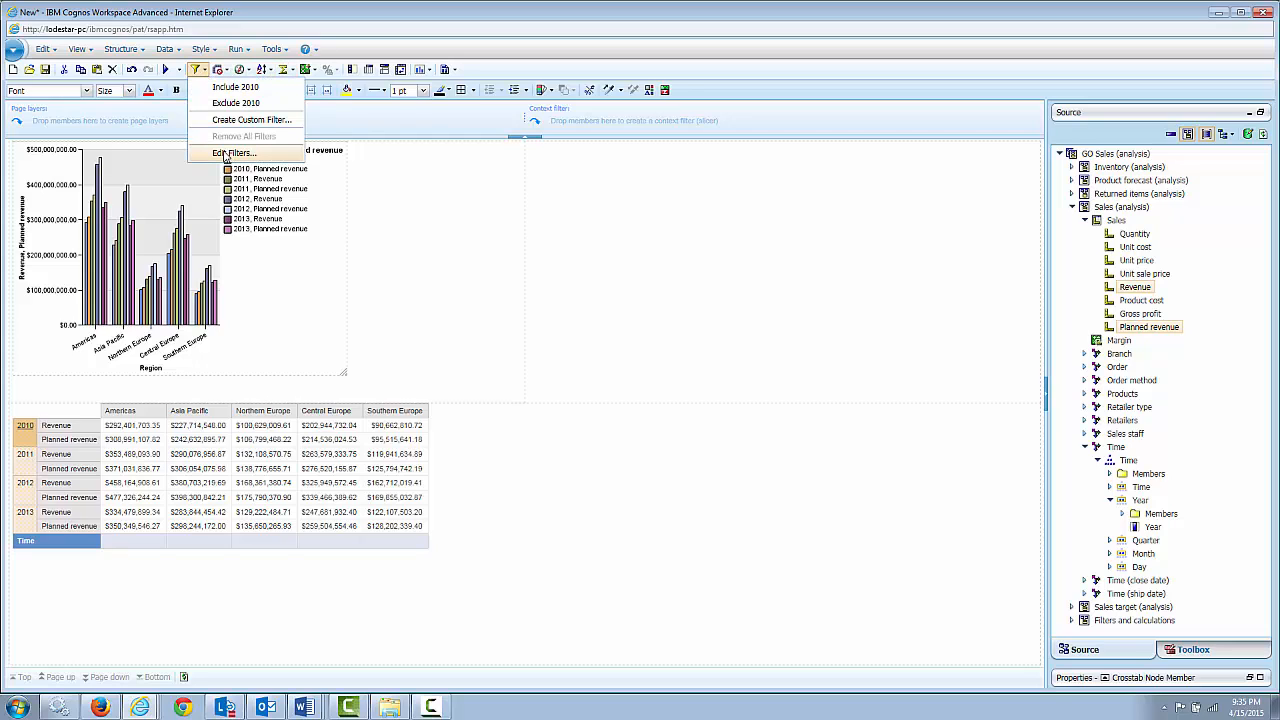
click(232, 120)
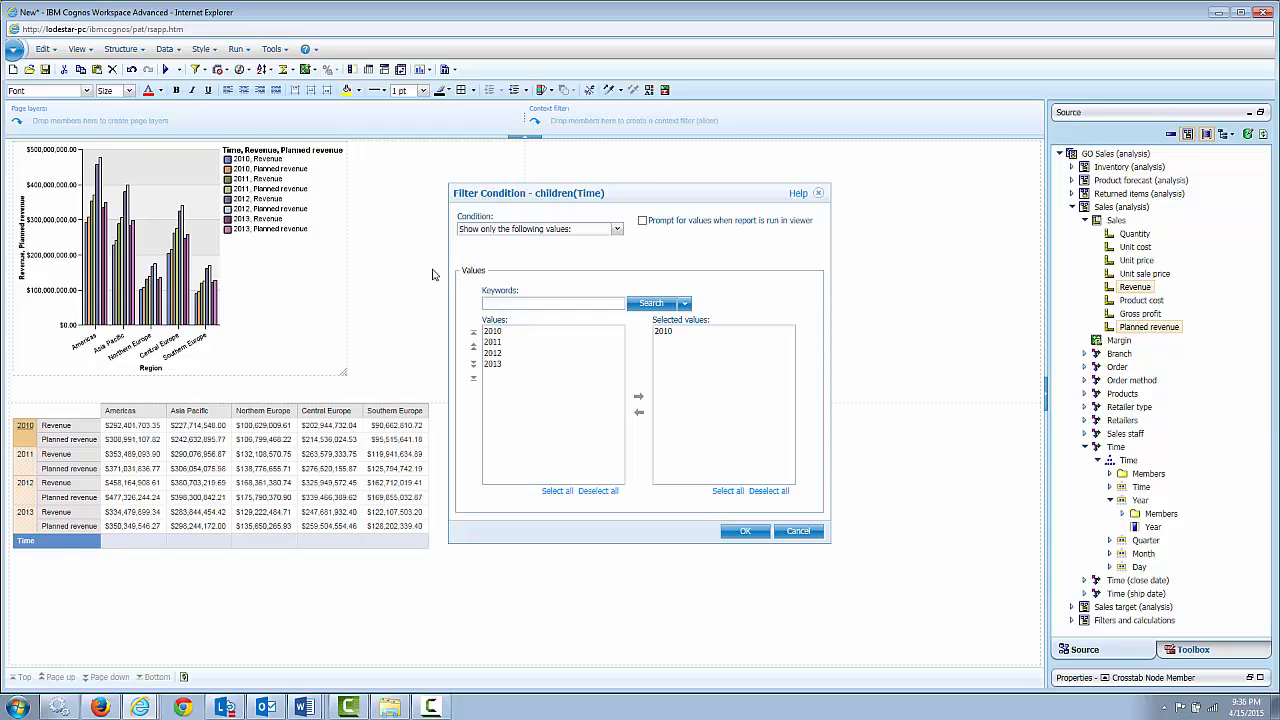
click(642, 221)
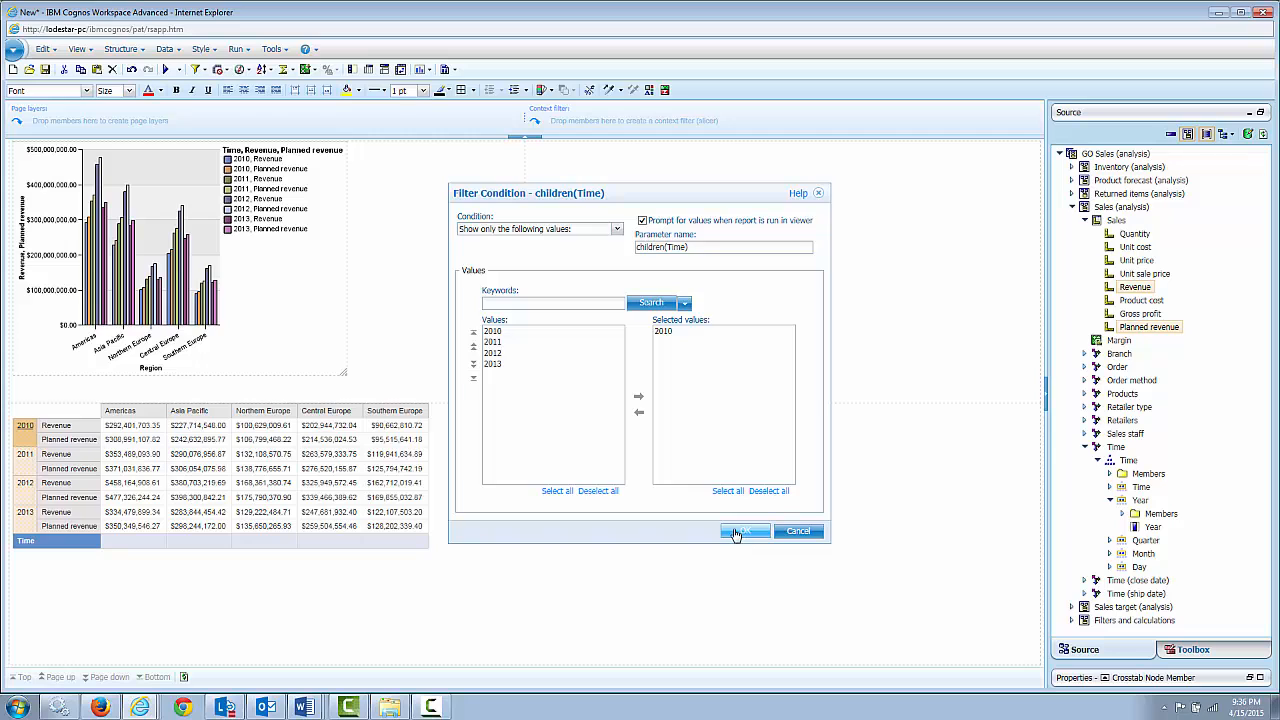
click(738, 531)
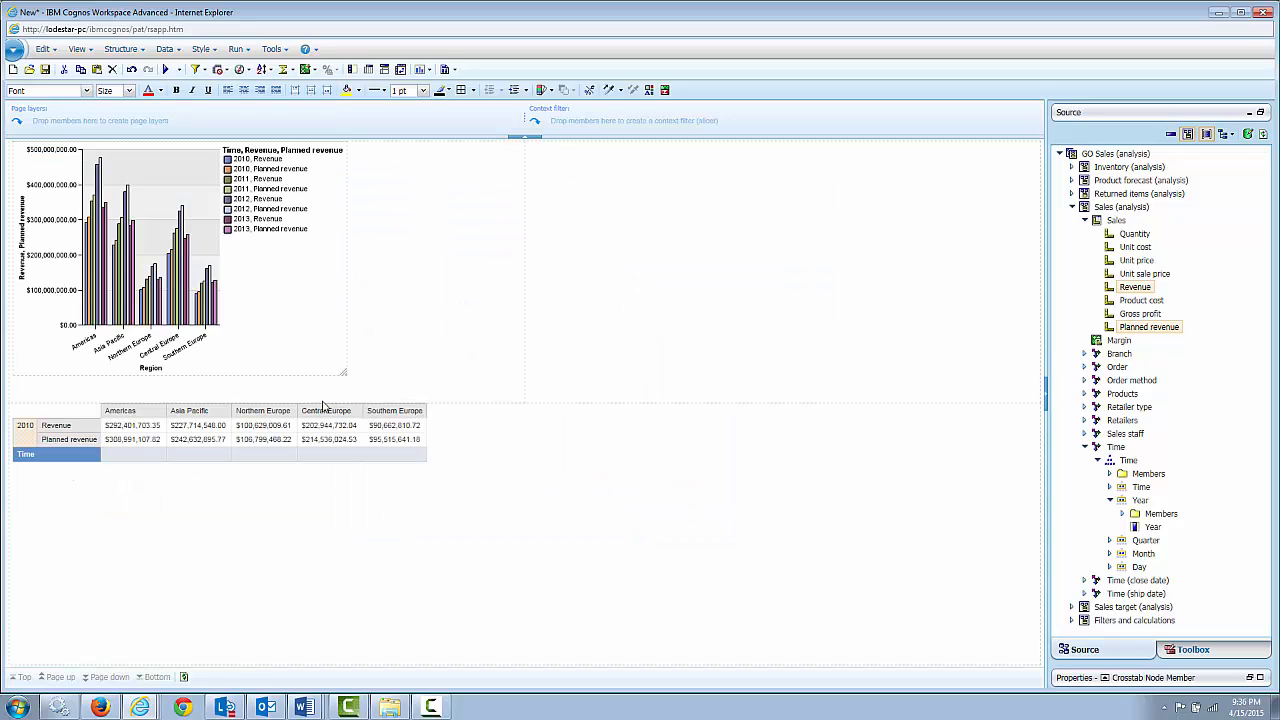
Update the column chart from the crosstab so it uses the same year filter.
click(343, 323)
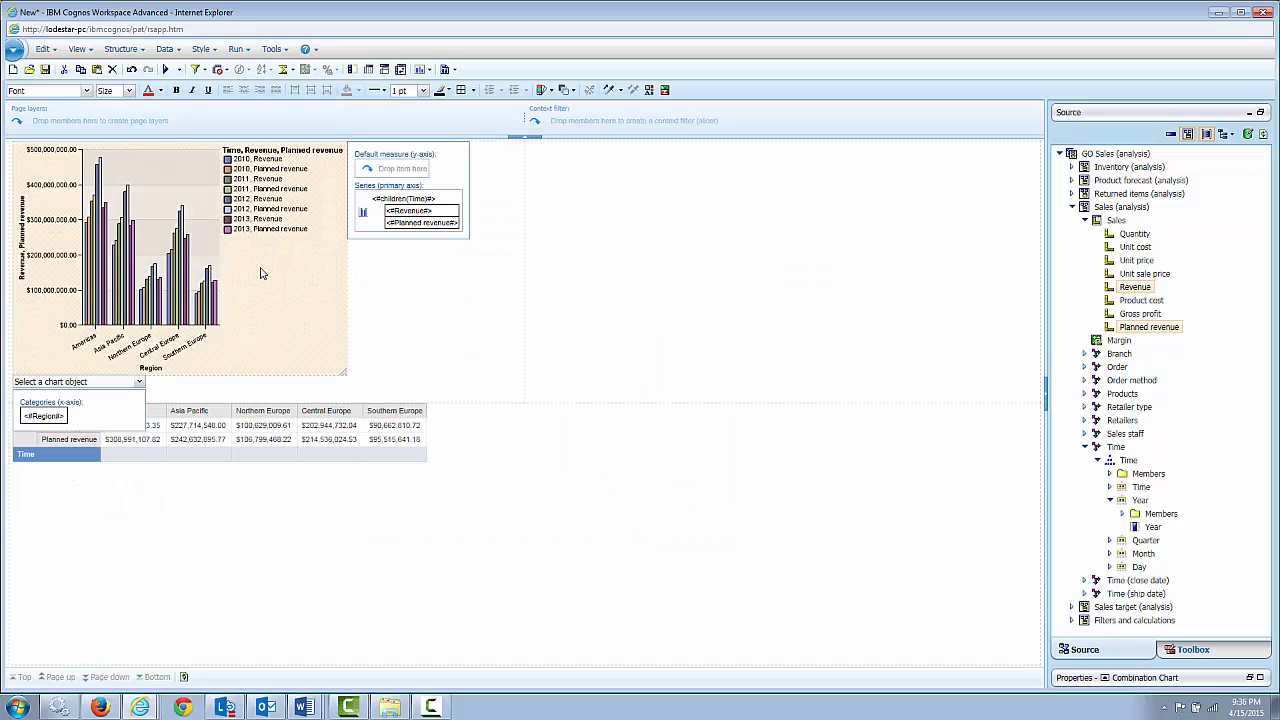
right_click(262, 273)
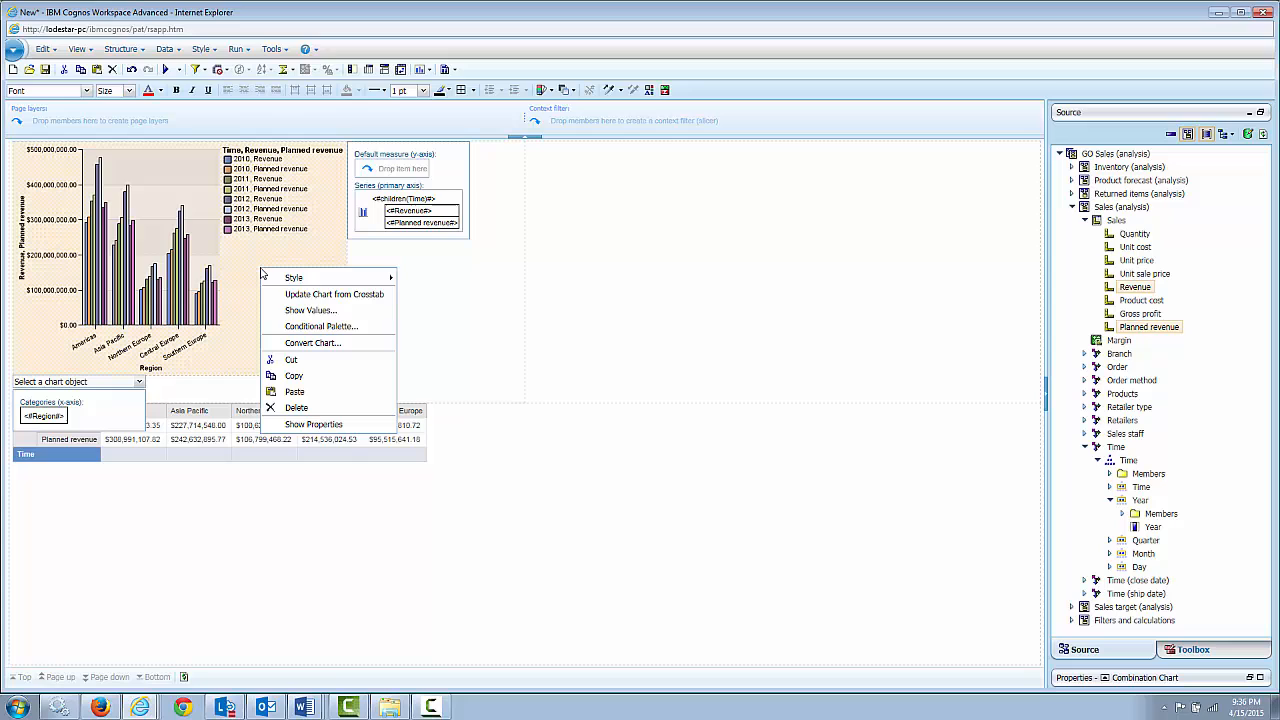
click(322, 296)
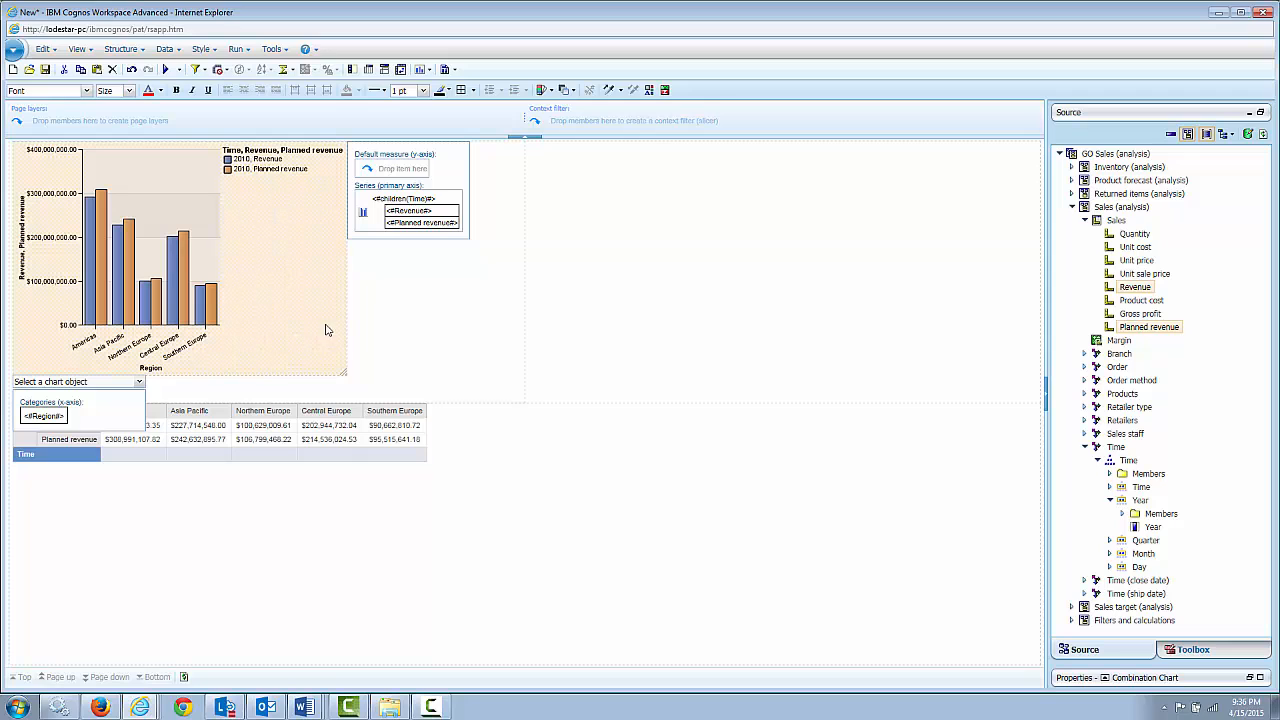
click(498, 470)
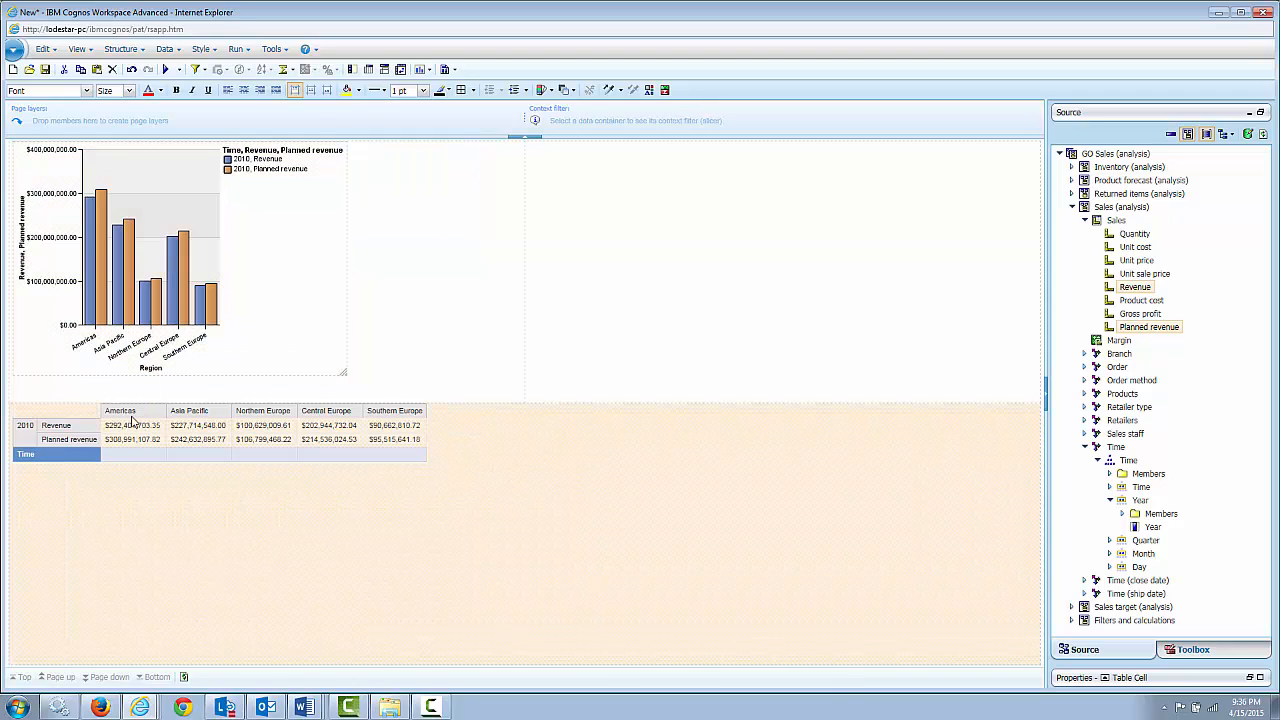
Insert a beveled pie chart with an exploded slice based on the whole crosstab.
click(55, 412)
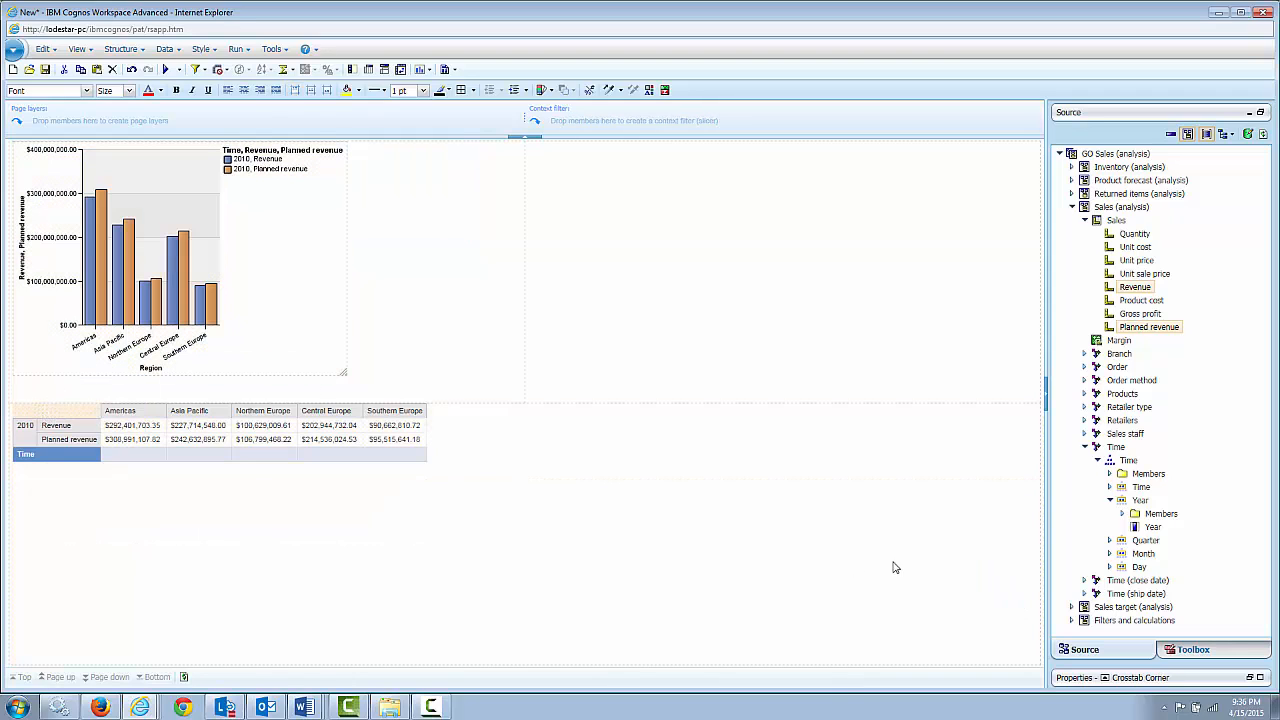
click(1107, 680)
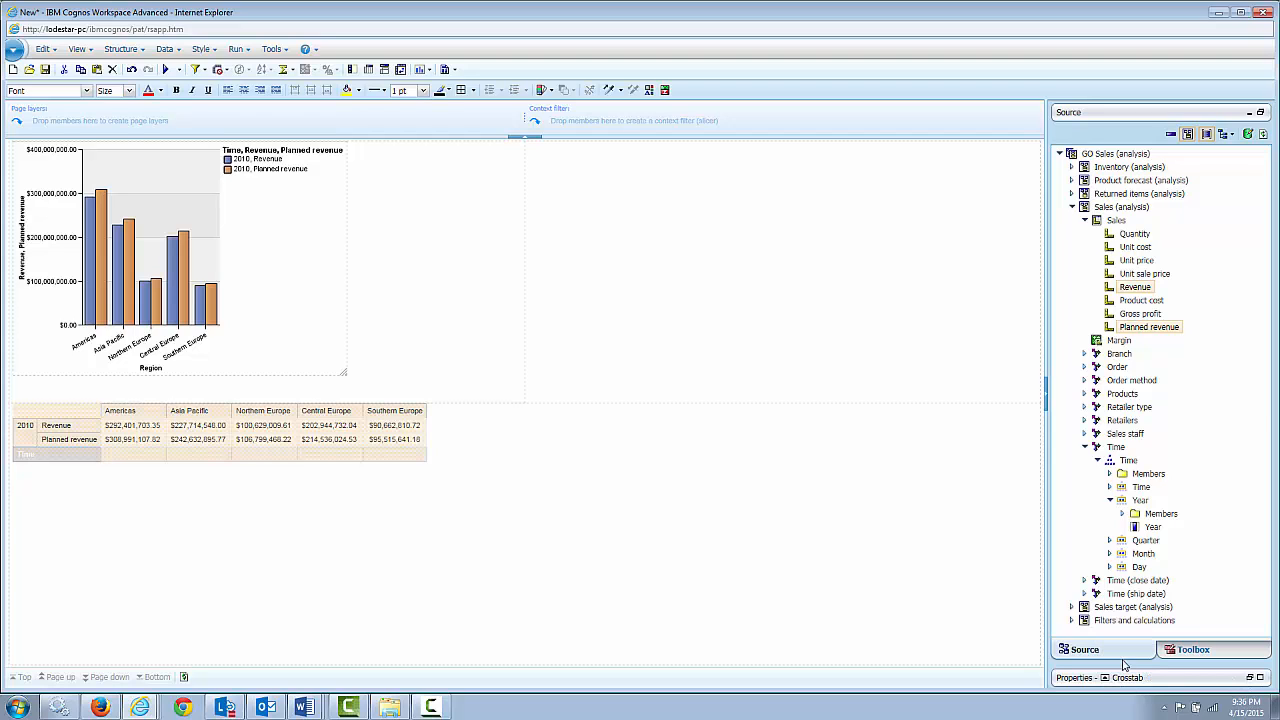
click(1124, 664)
click(429, 69)
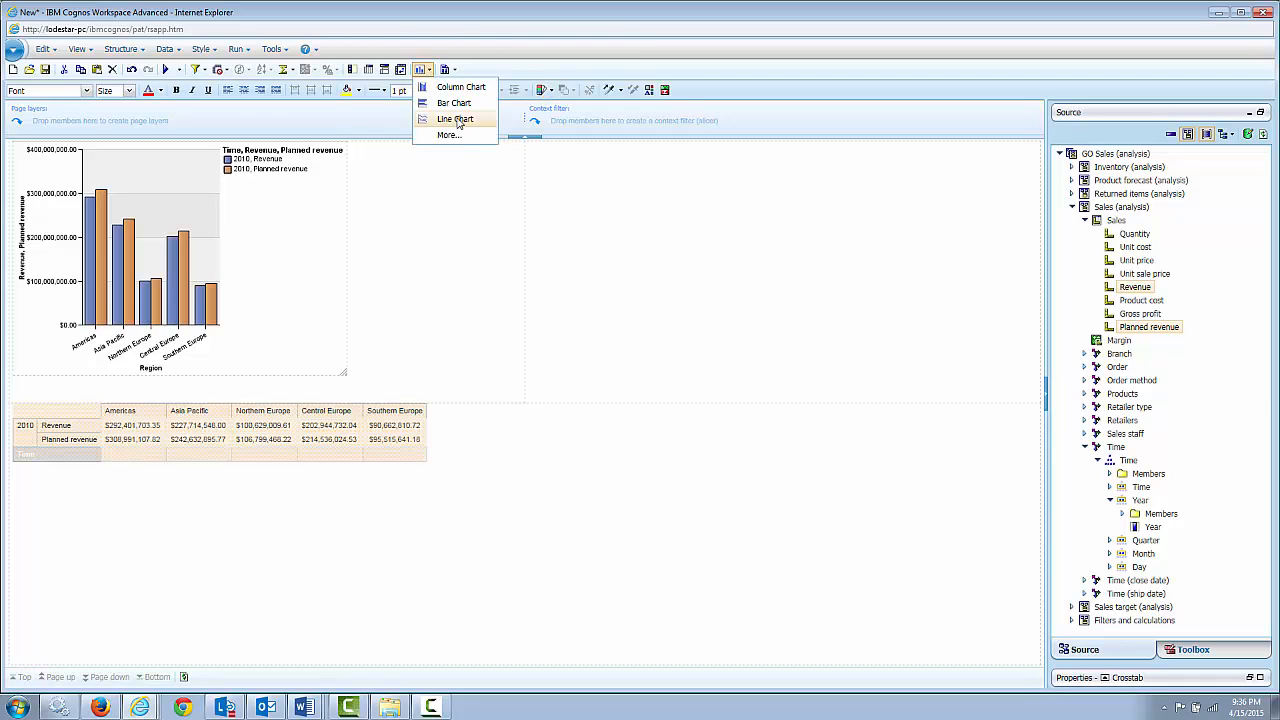
click(456, 140)
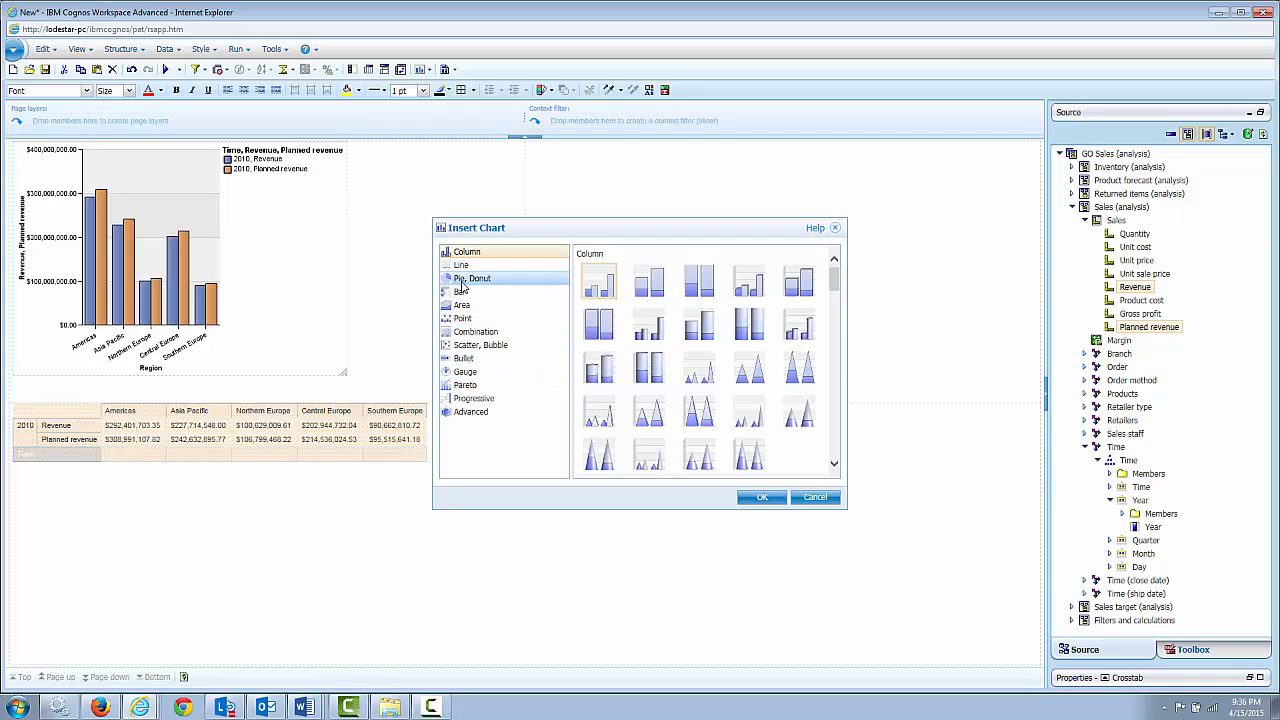
click(463, 281)
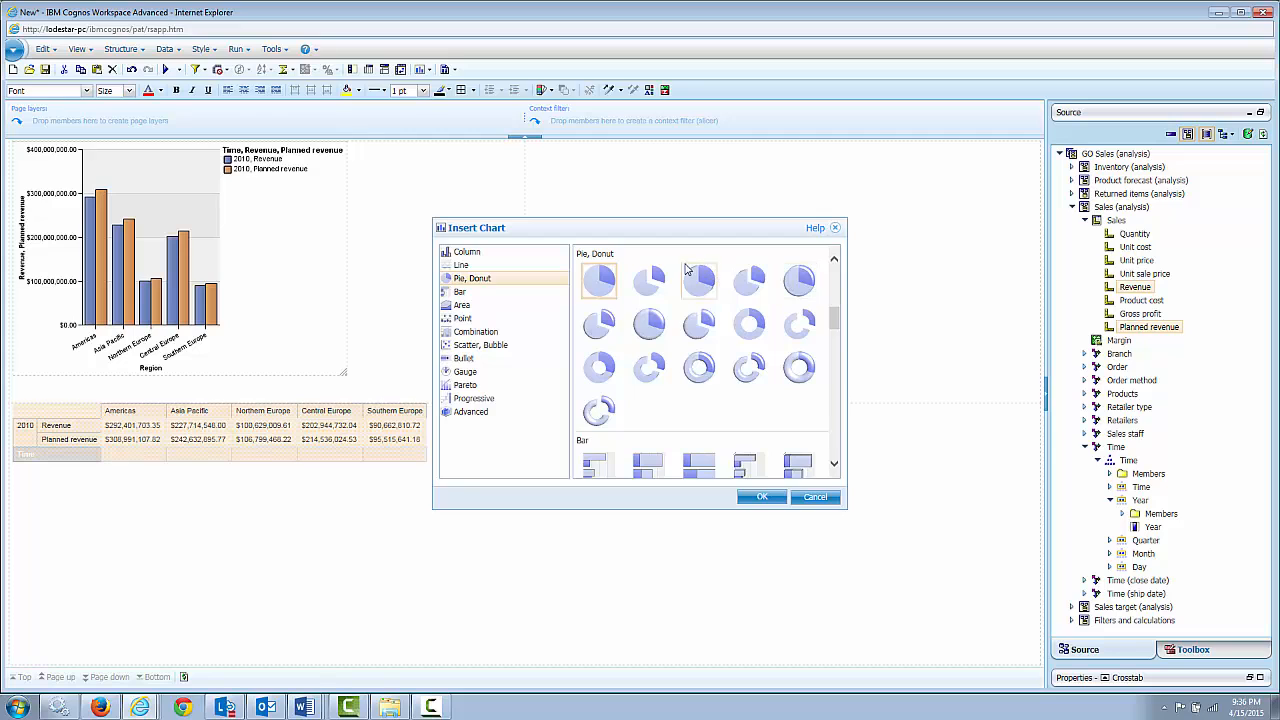
click(598, 322)
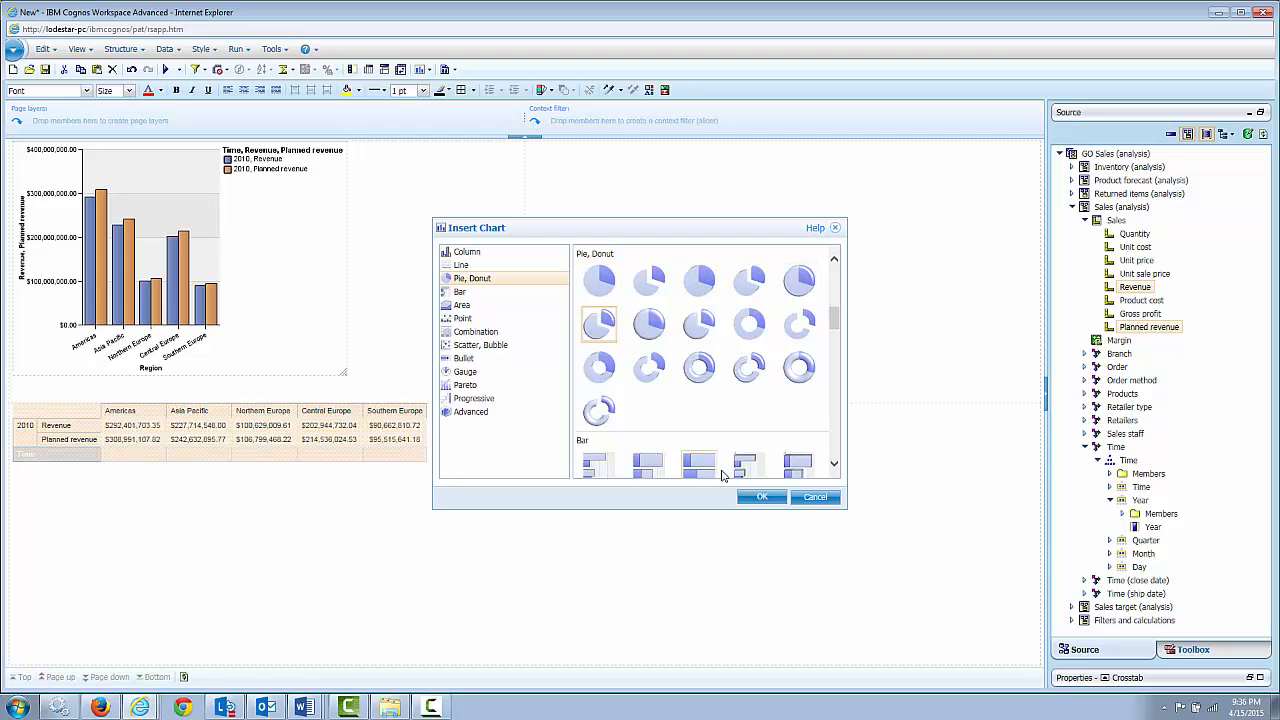
click(759, 497)
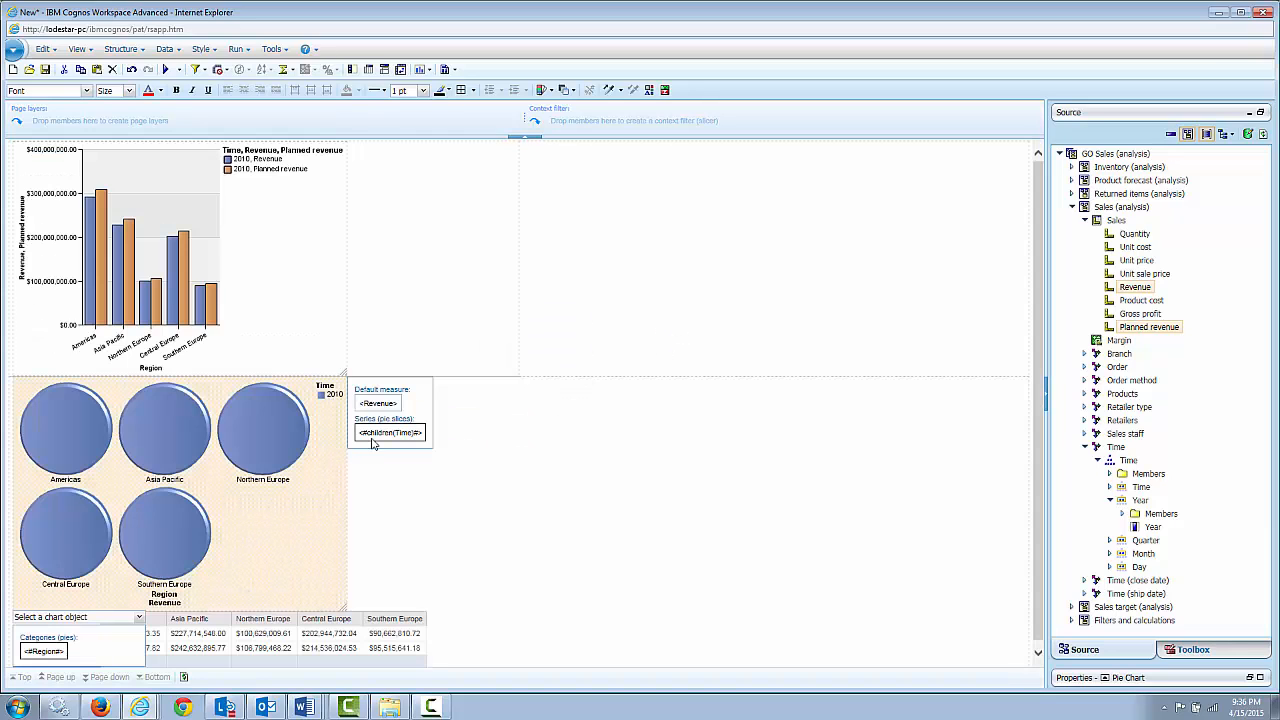
Move the pie chart into the empty cell beside the column chart and make Region its pie slices instead of the years.
drag(373, 436, 706, 259)
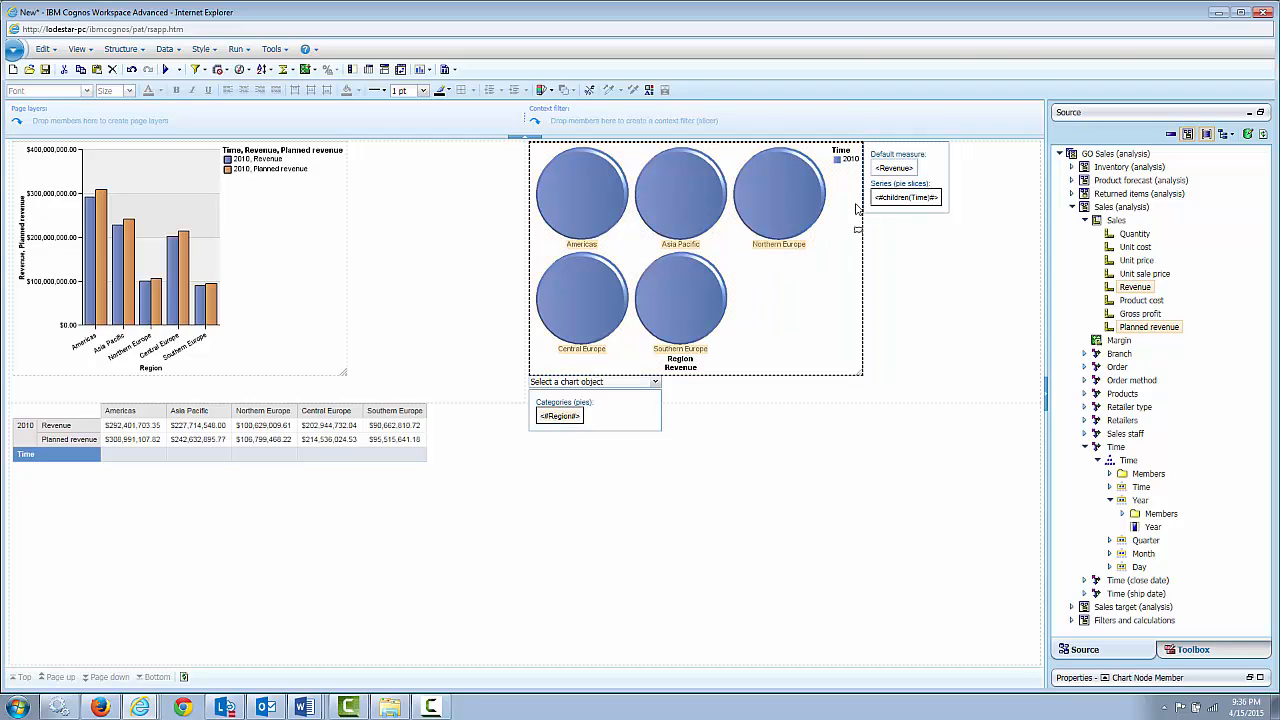
click(883, 199)
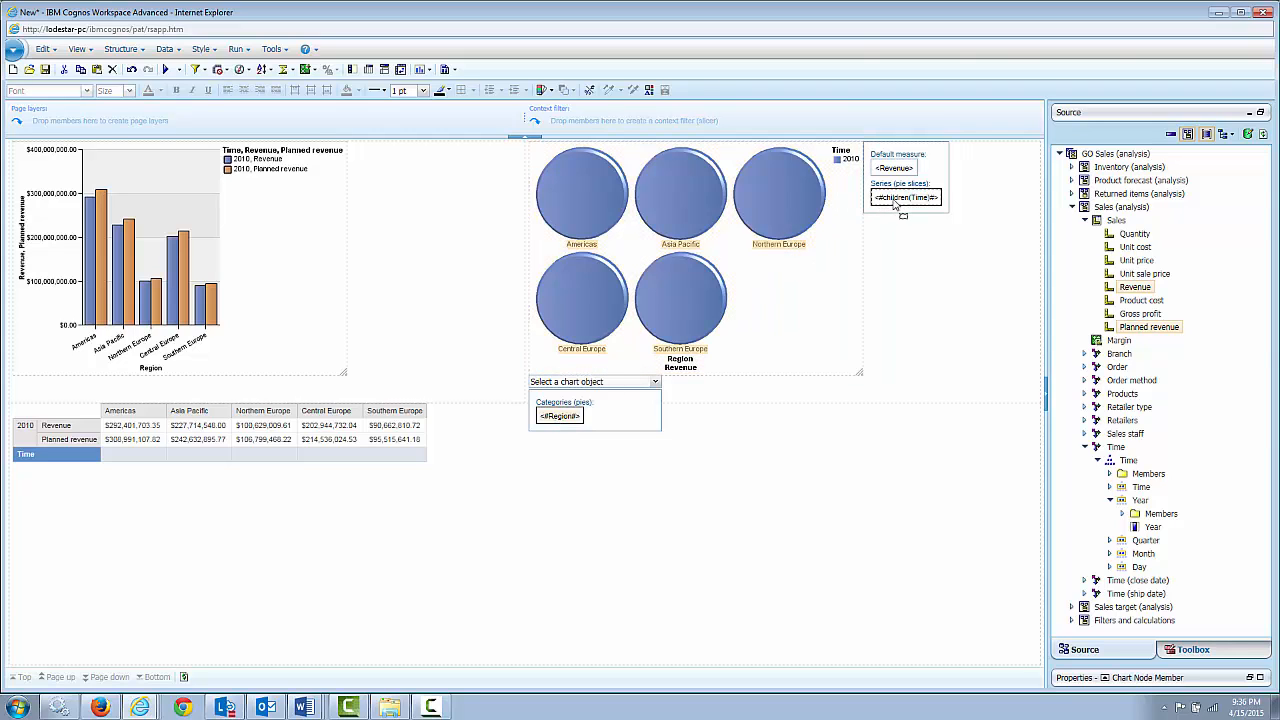
click(895, 204)
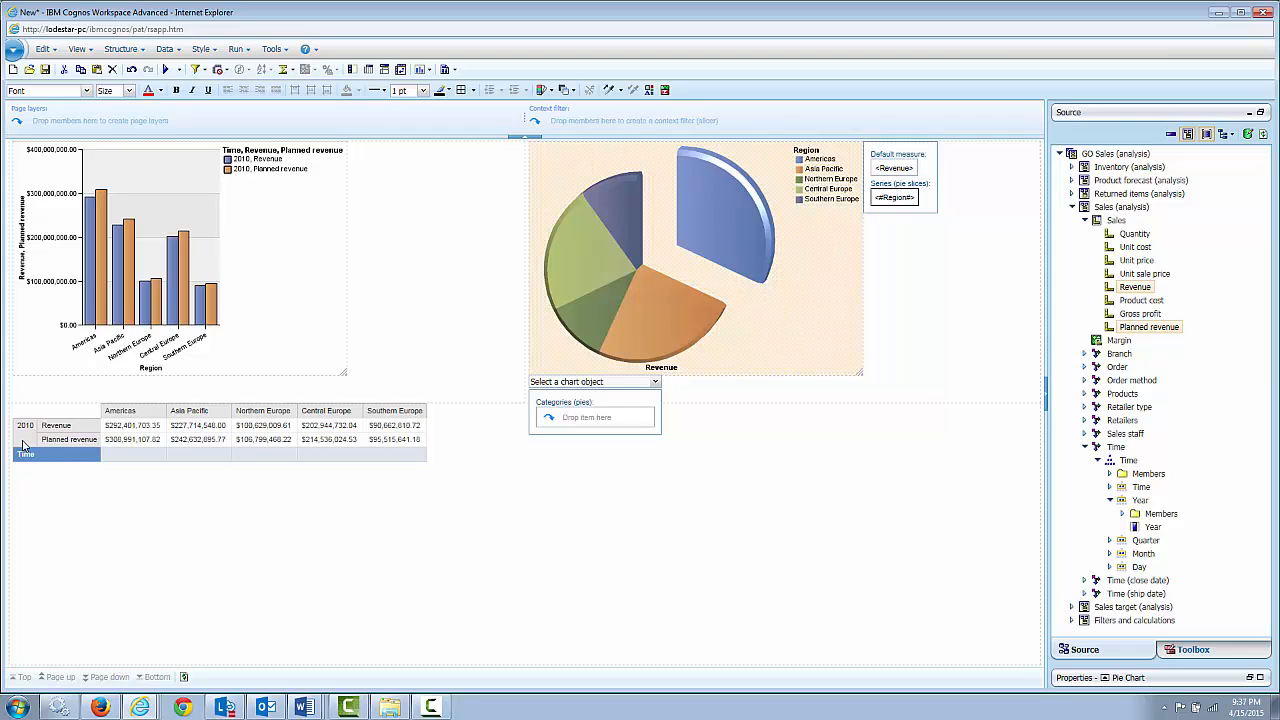
Examine the region slices of the pie chart and their revenue values.
mouse_move(707, 202)
mouse_move(578, 316)
click(491, 495)
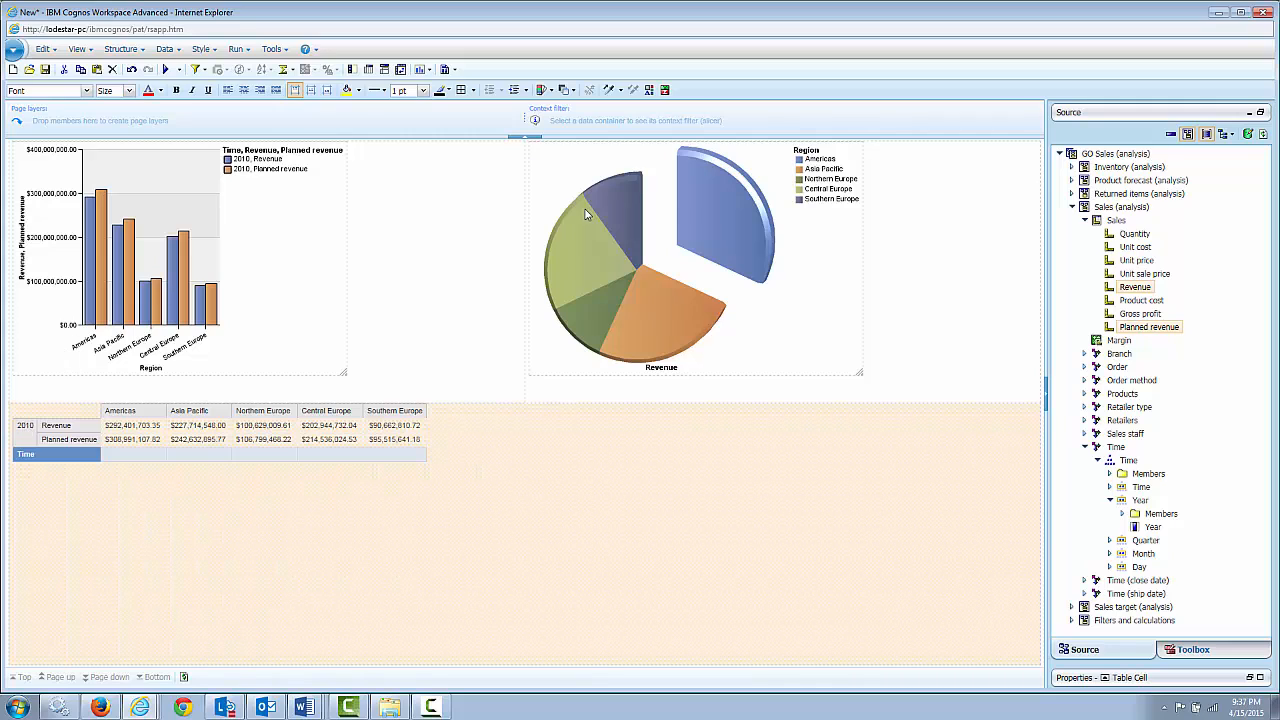
mouse_move(665, 219)
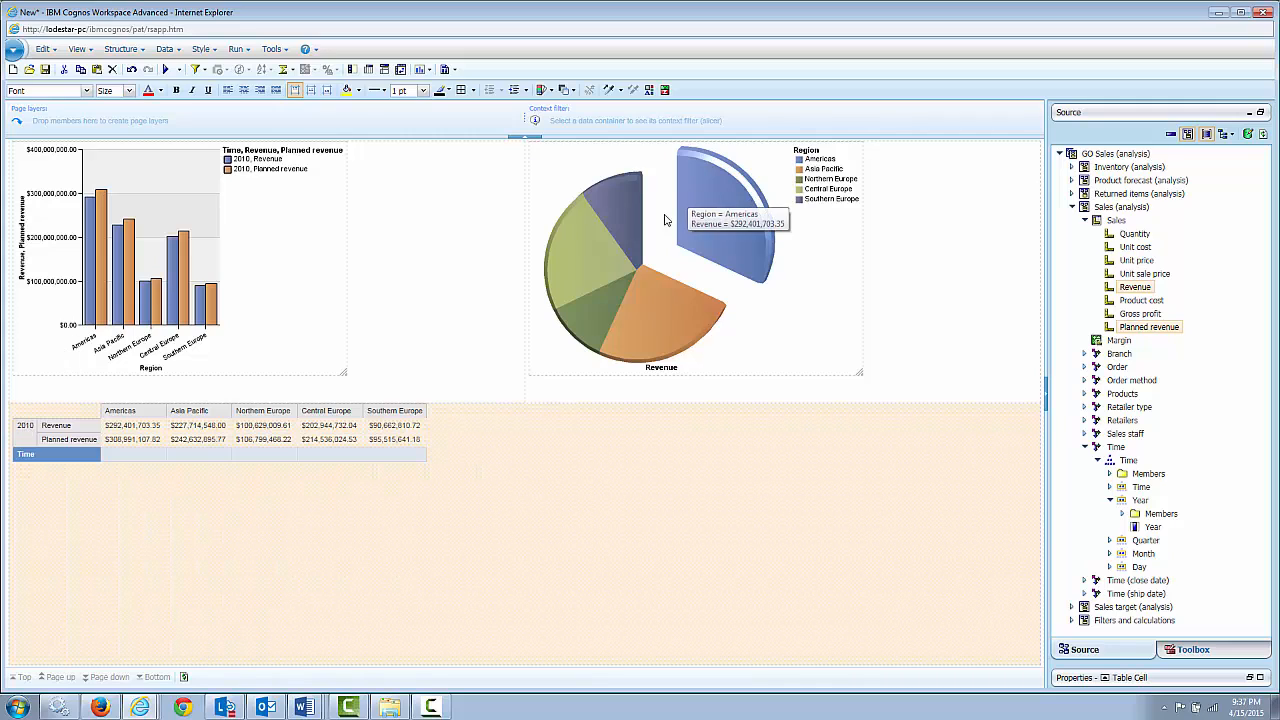
click(700, 296)
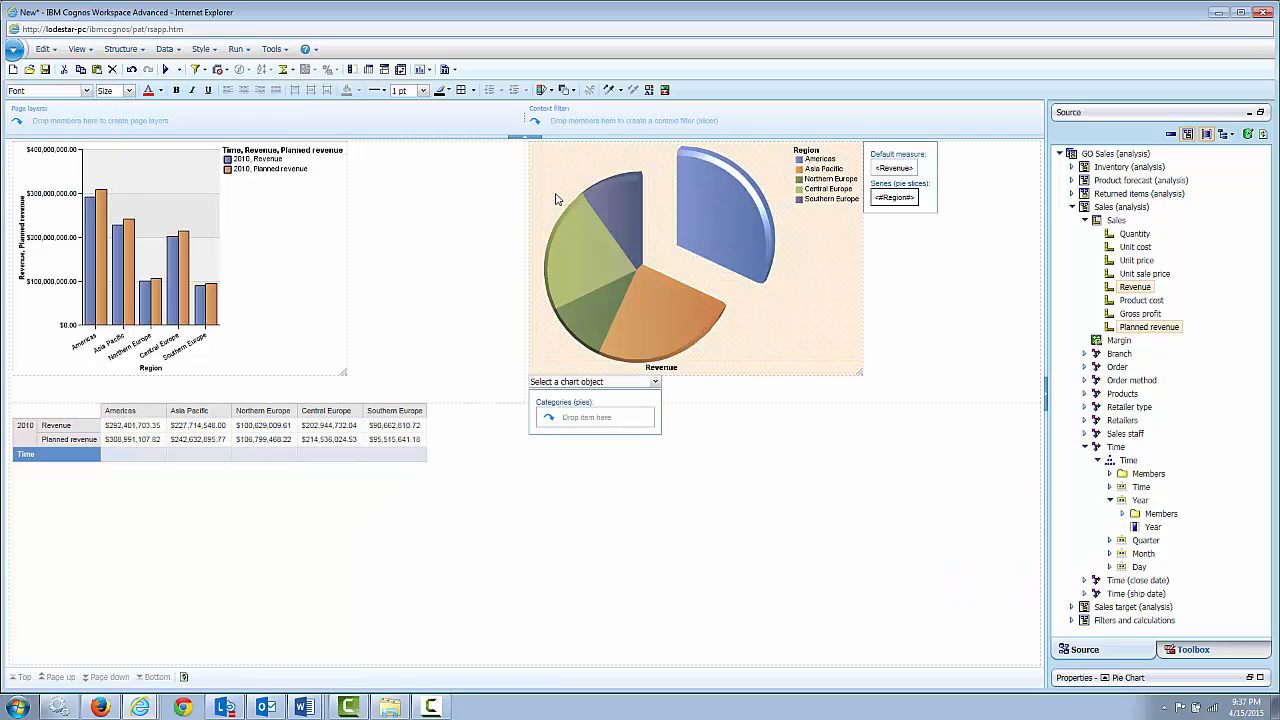
click(558, 200)
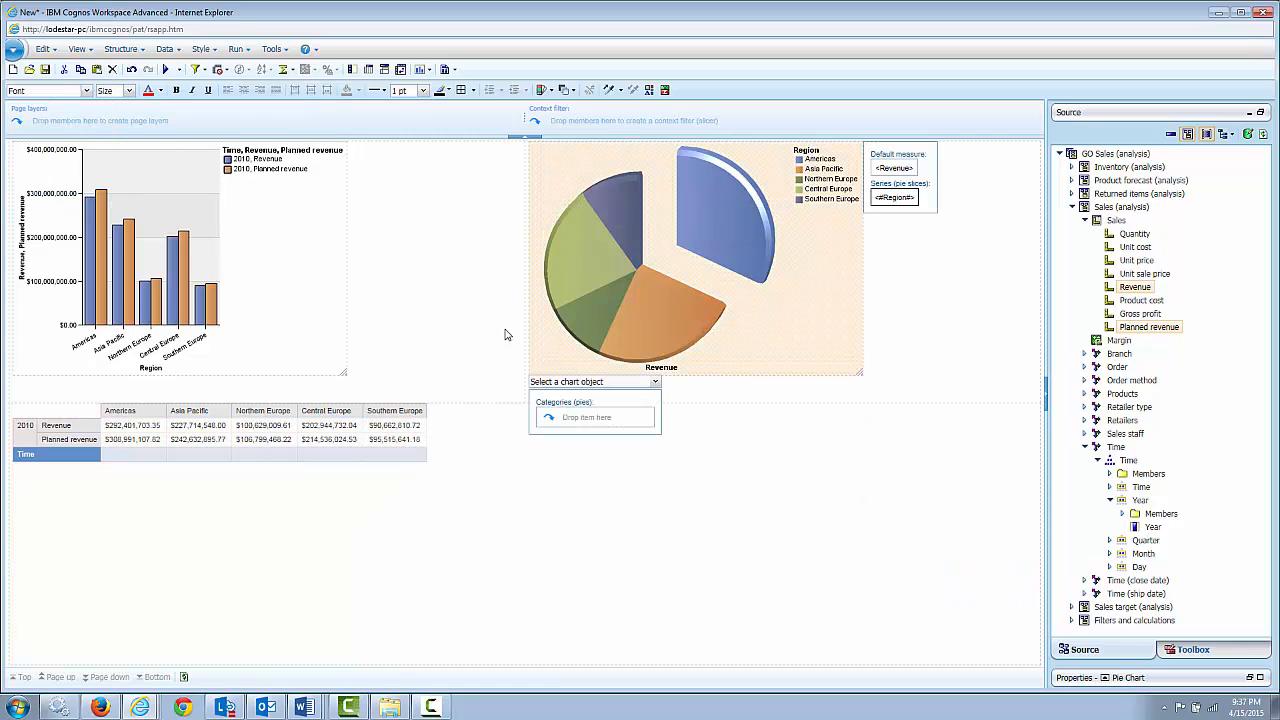
Start saving the report under a new name, creating a Demo folder in My Folders and opening it as the save location.
click(12, 58)
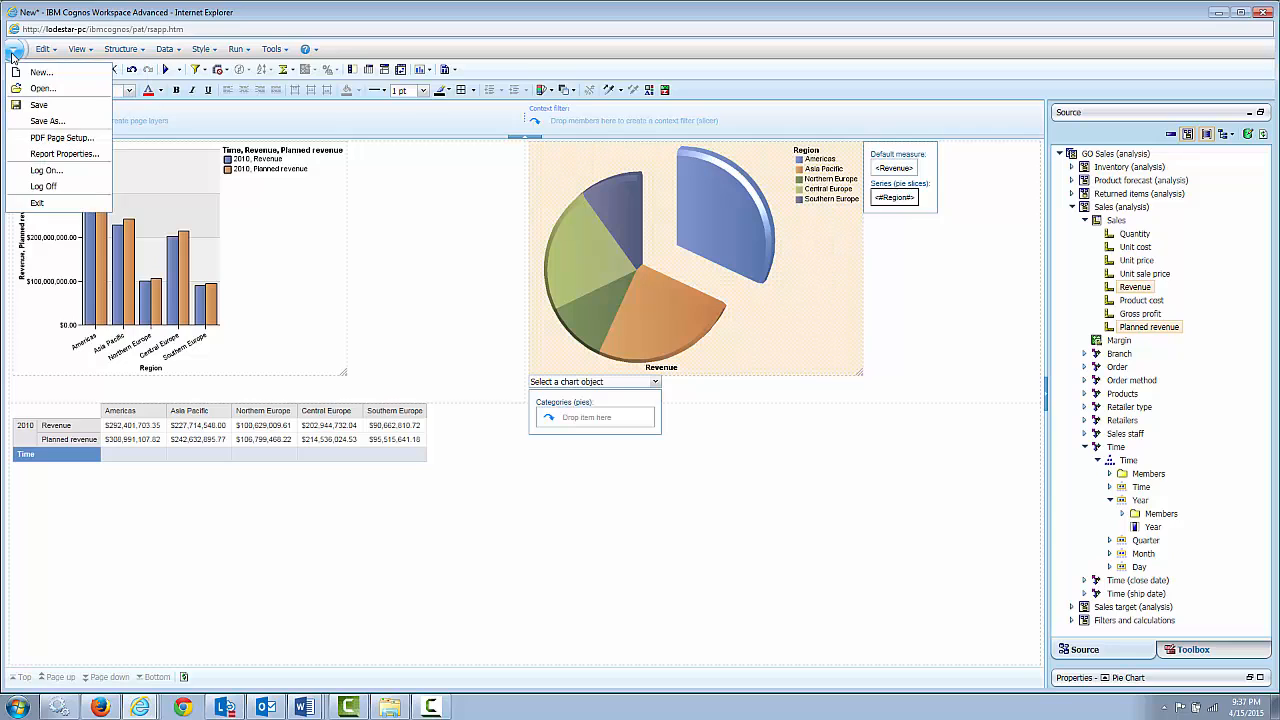
click(36, 122)
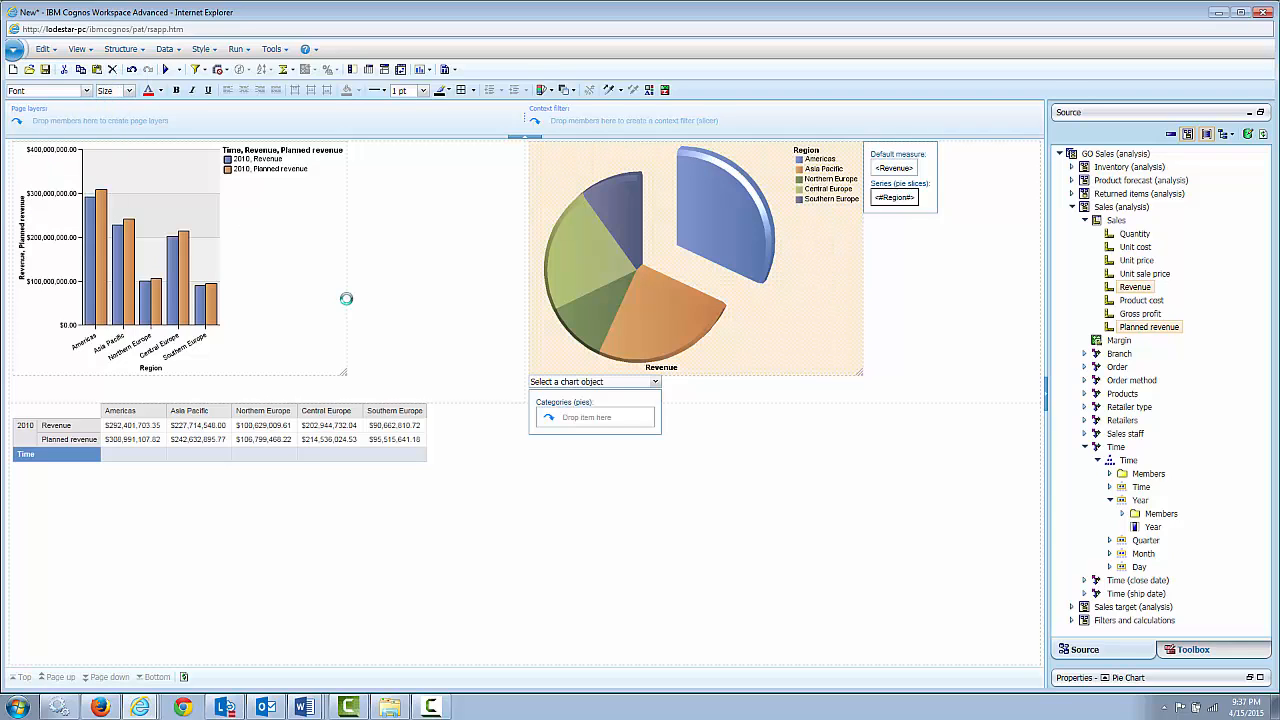
click(480, 360)
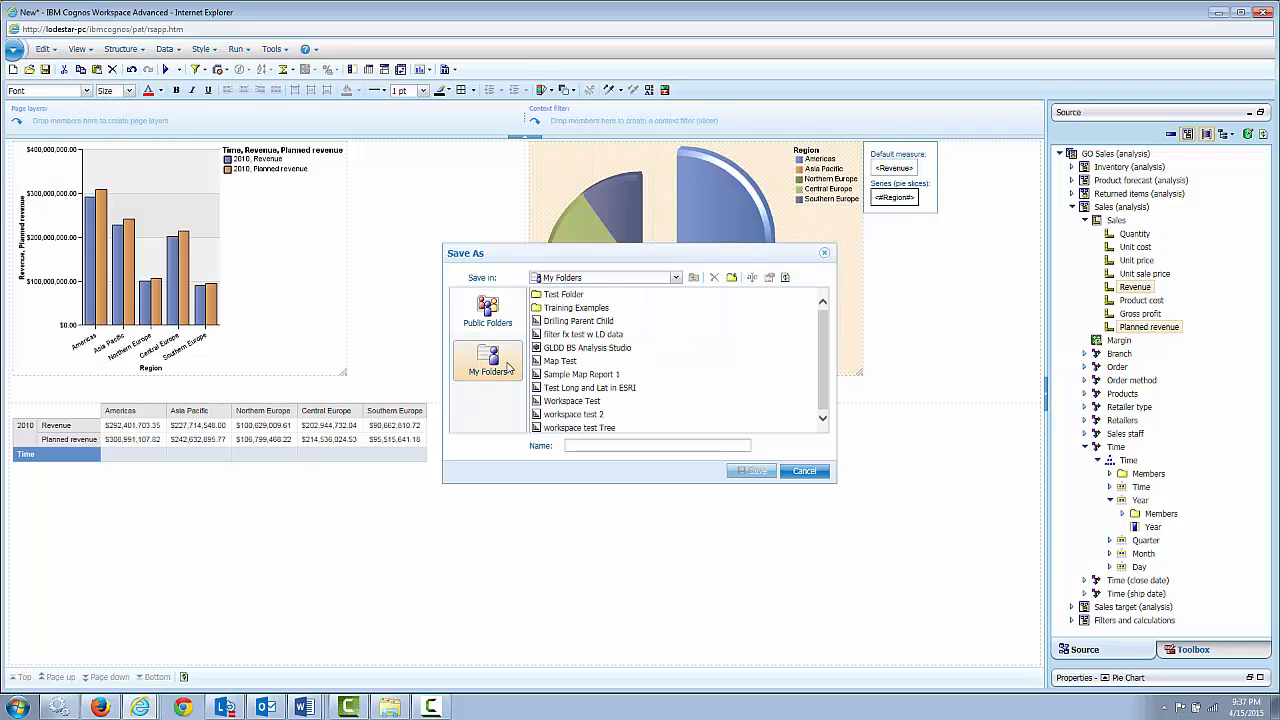
click(732, 277)
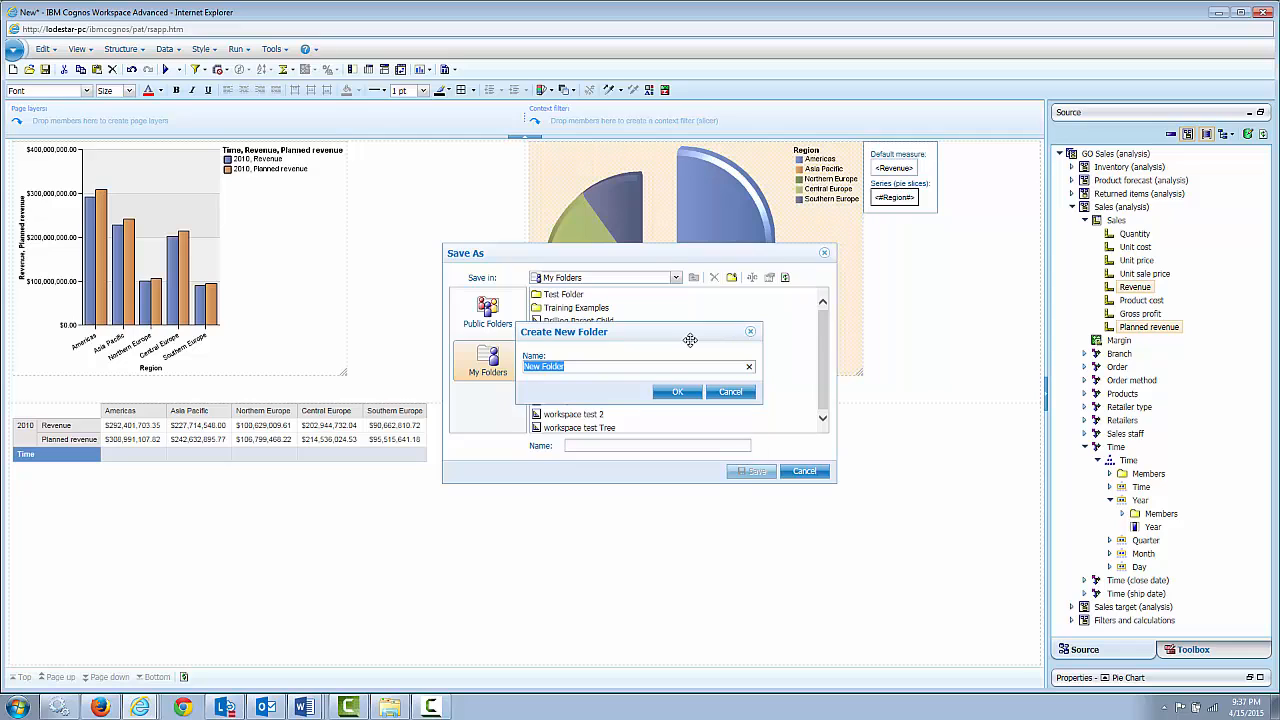
text(Demo)
click(680, 391)
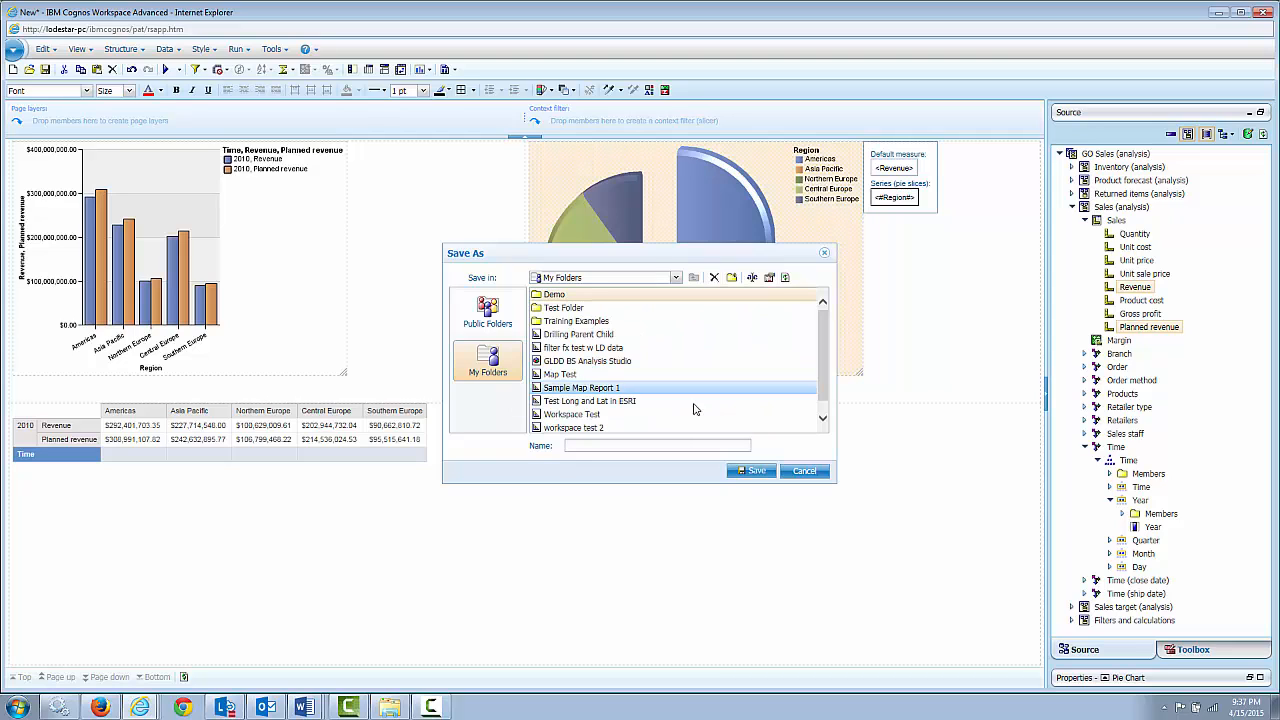
double_click(576, 297)
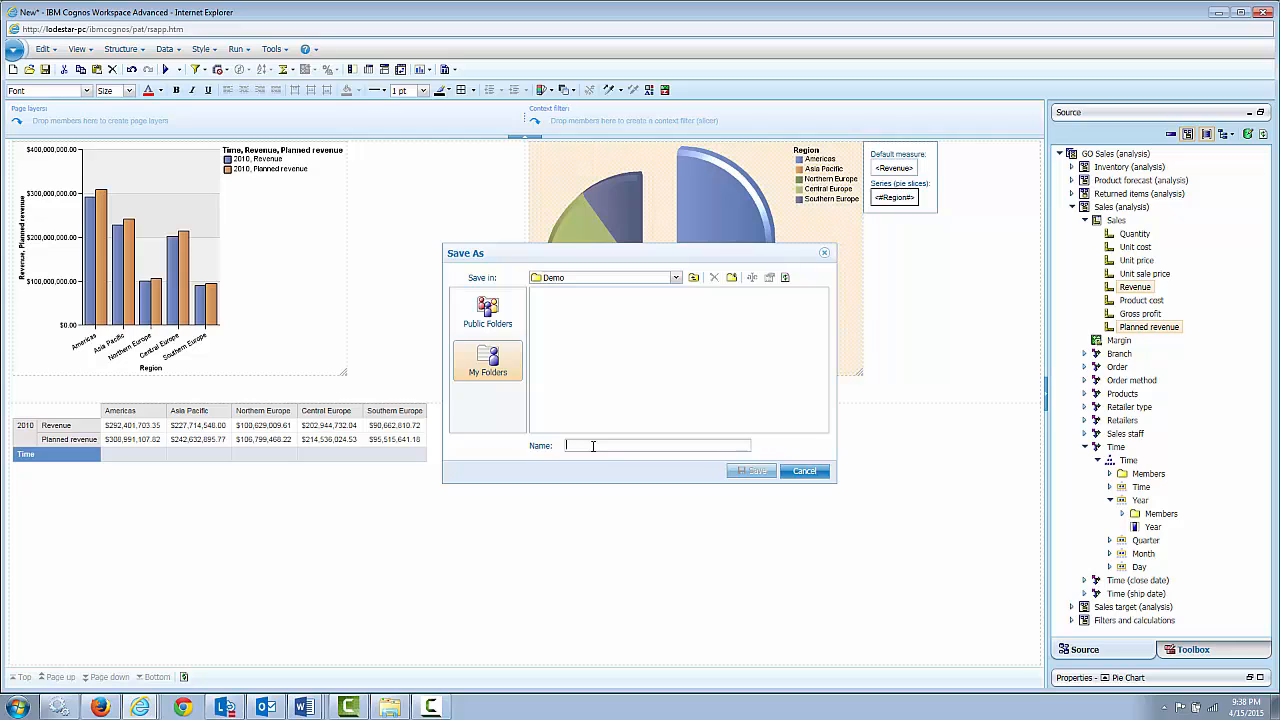
Save the report in the Demo folder under the name "Demo Workspace Advanded".
text(Demo Workspace Advanded)
click(752, 471)
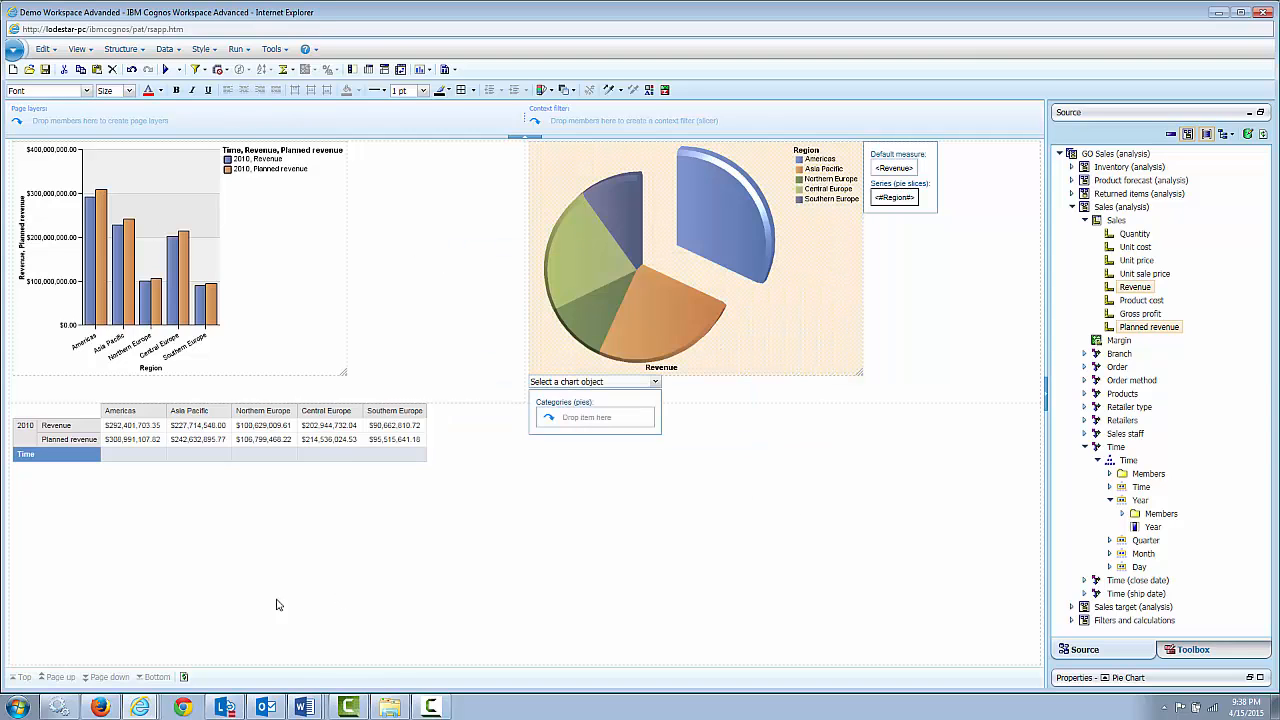
Switch to the IBM Cognos Software welcome page and create a new, empty workspace in IBM Cognos Workspace.
click(138, 707)
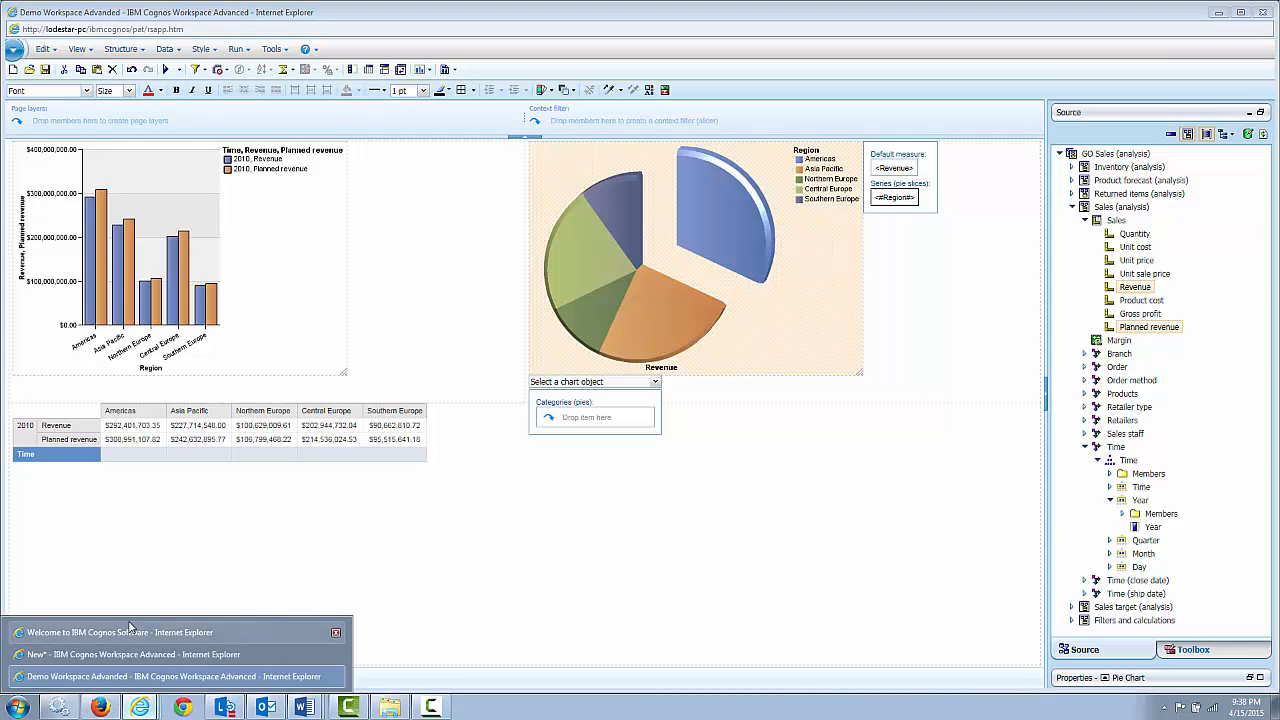
click(128, 630)
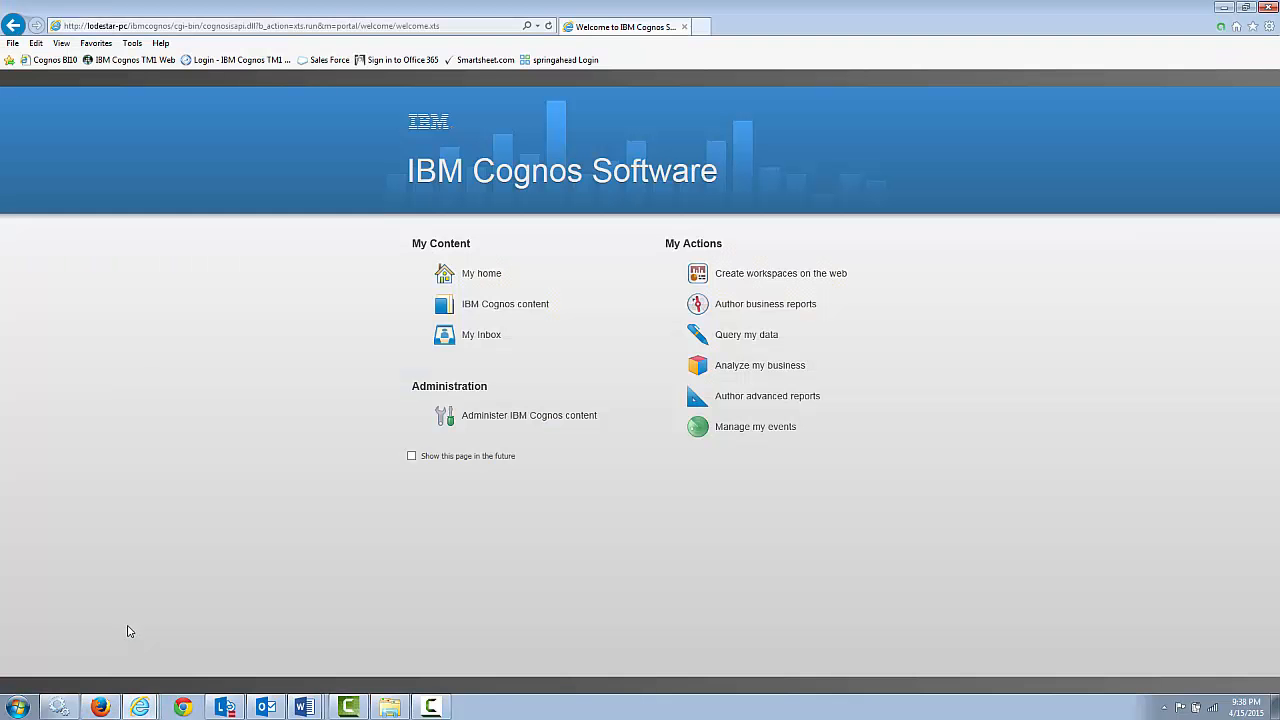
click(784, 278)
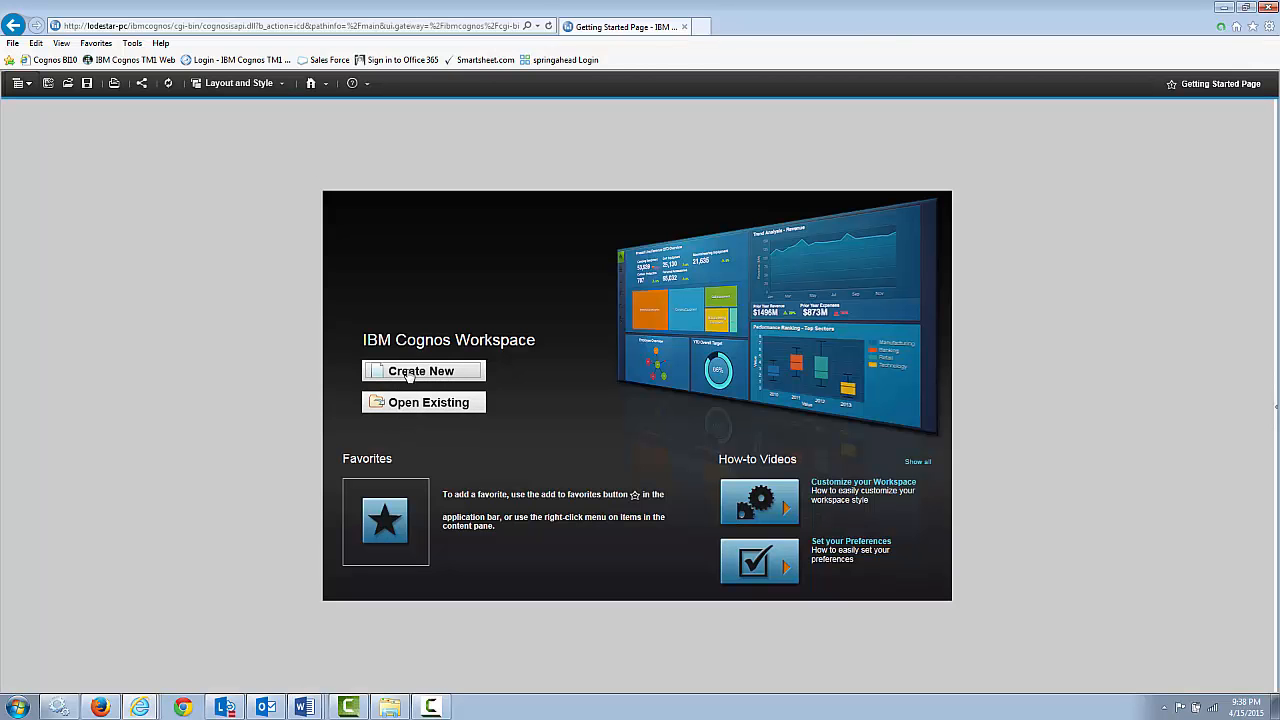
click(410, 372)
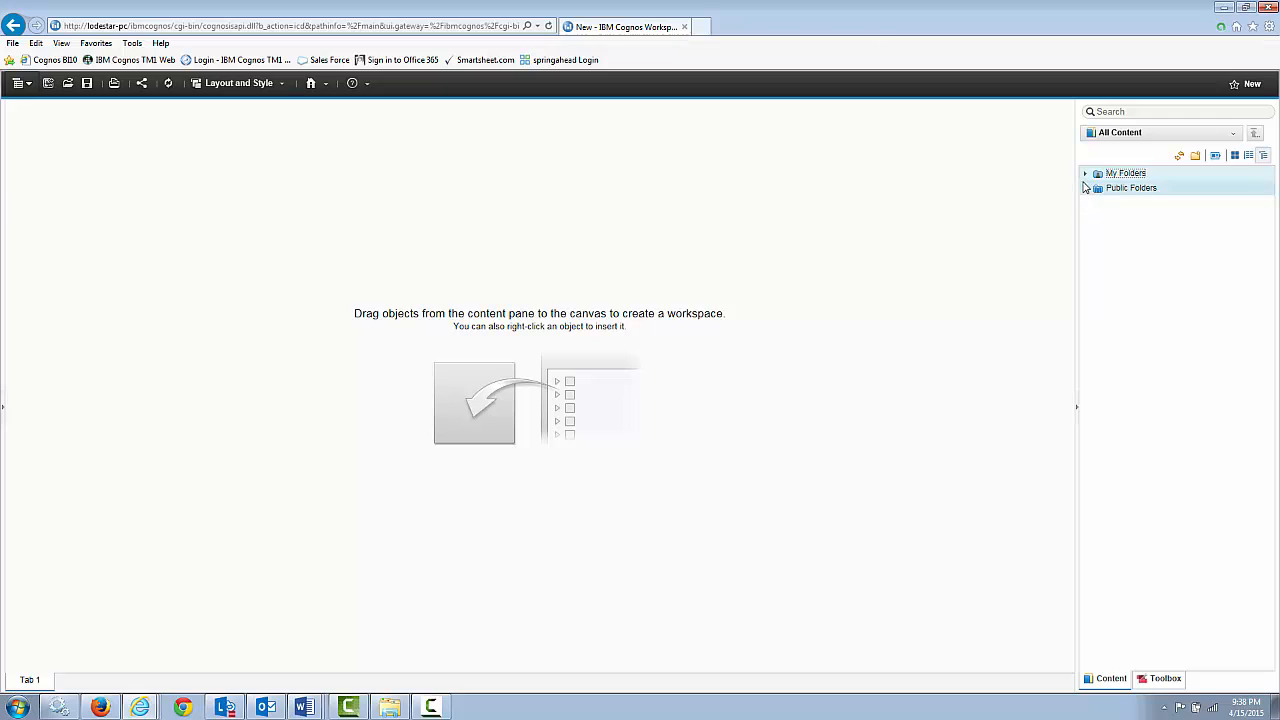
Expand My Folders, the Demo folder and the Demo Workspace Advanded report to list its individual report parts.
click(1085, 175)
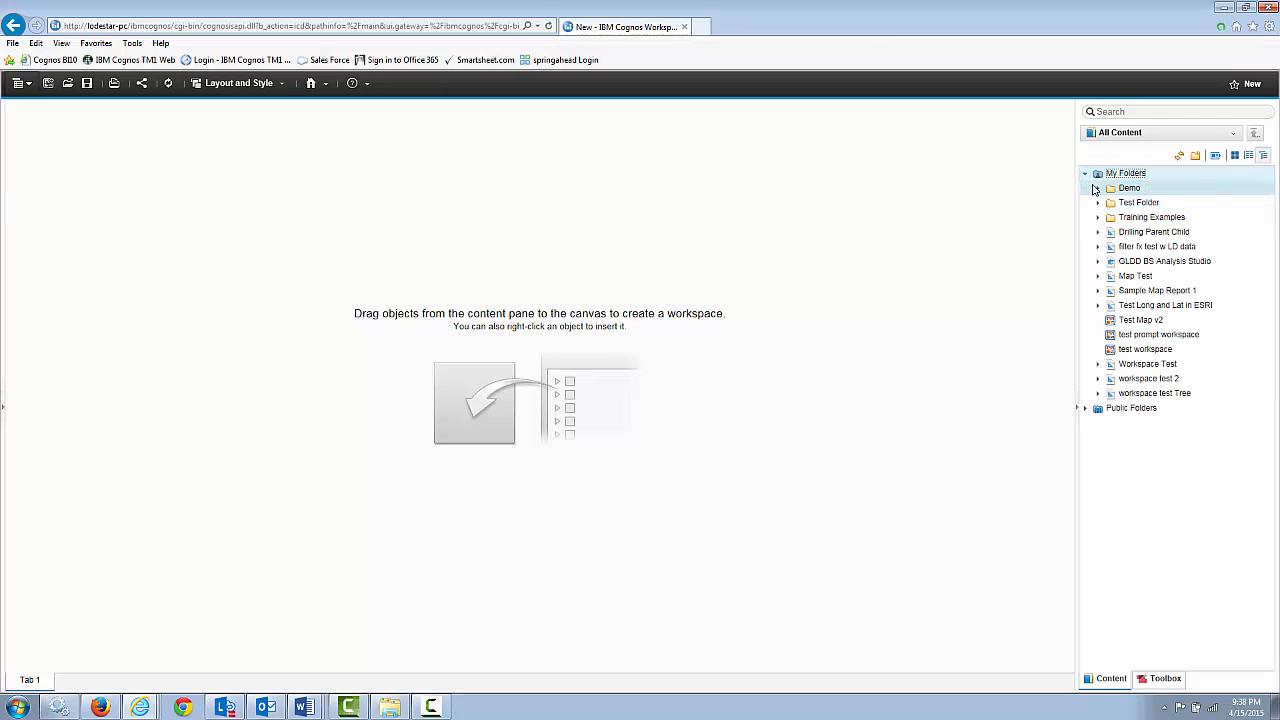
click(1096, 189)
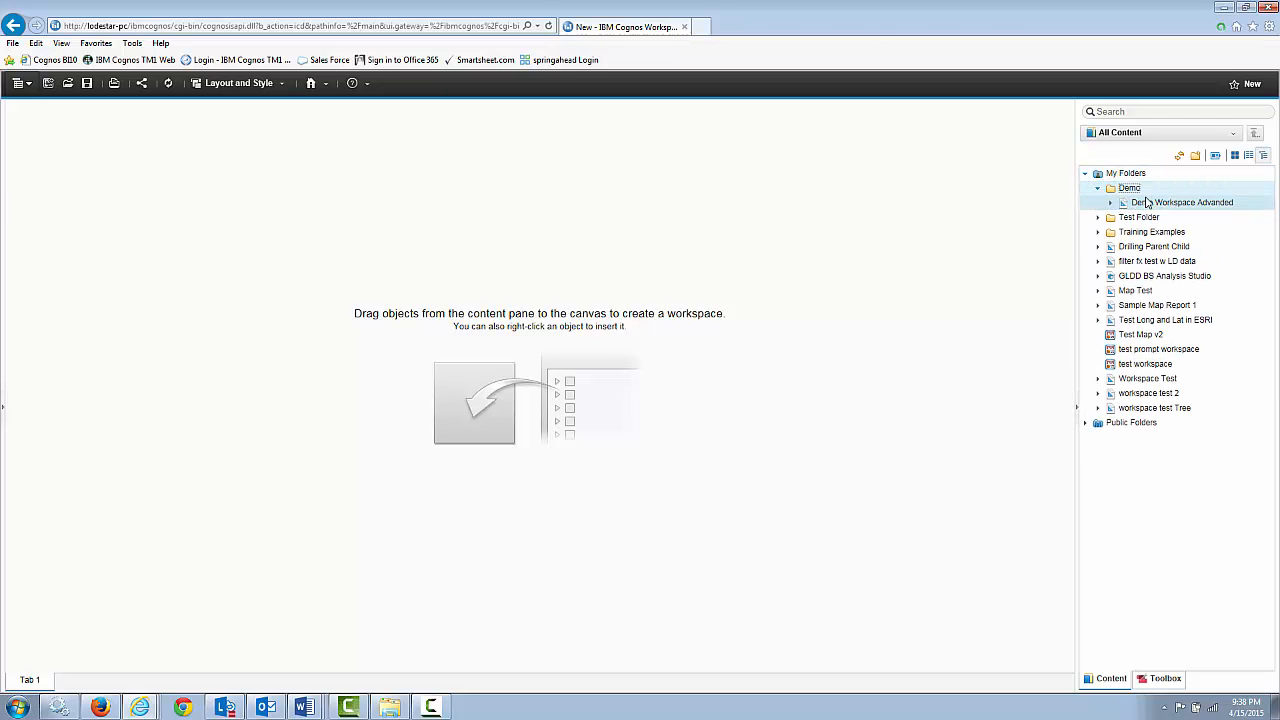
click(1118, 204)
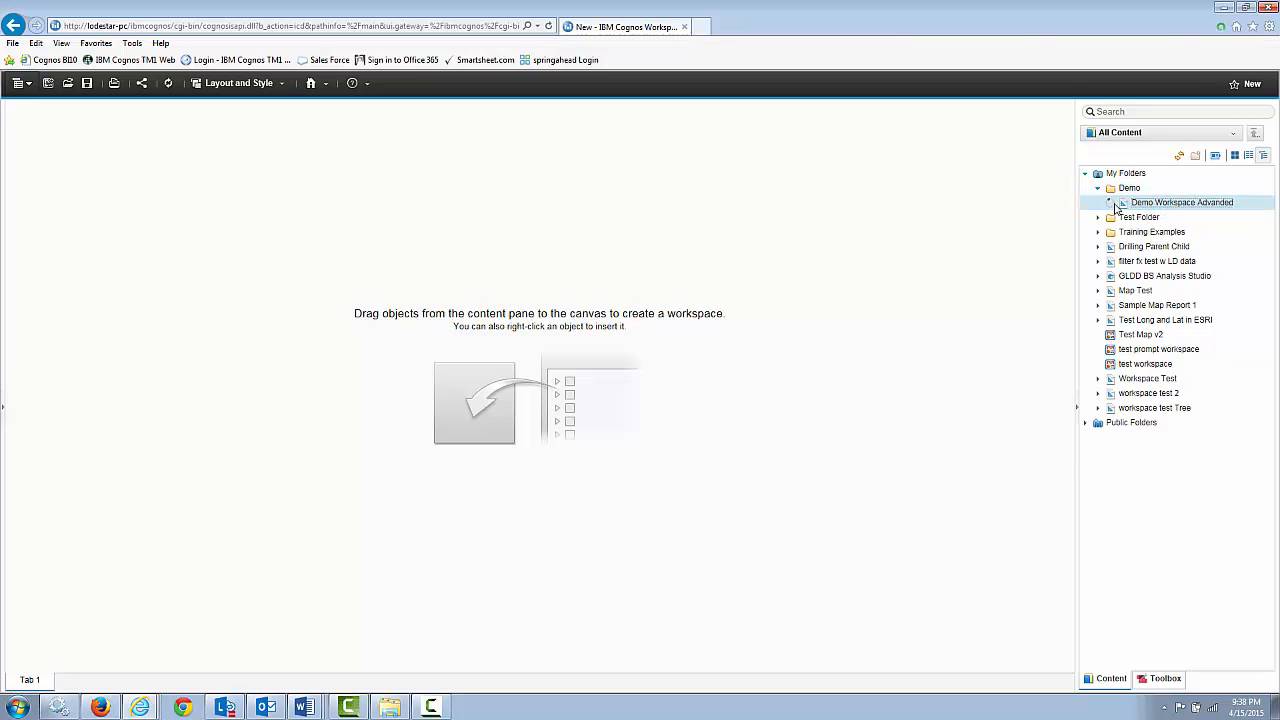
click(1110, 203)
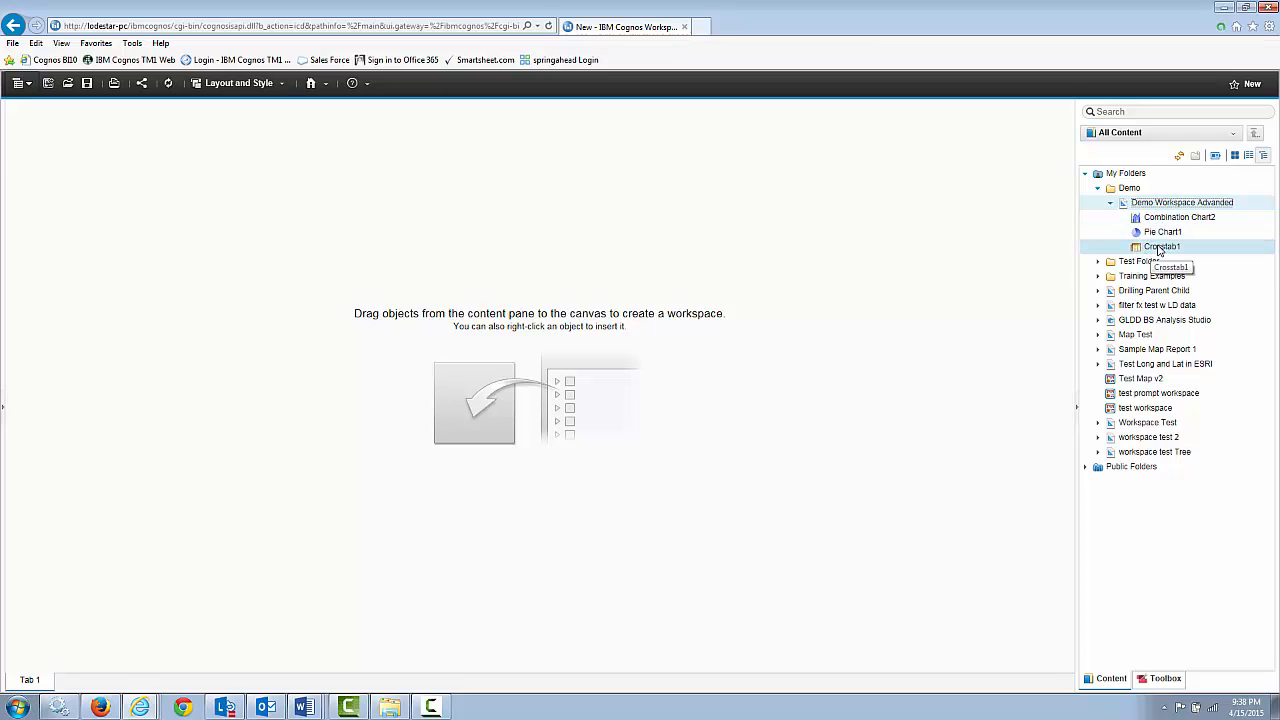
Add Crosstab1 to the upper part of the workspace canvas and run it for the year 2012.
drag(1161, 248, 170, 152)
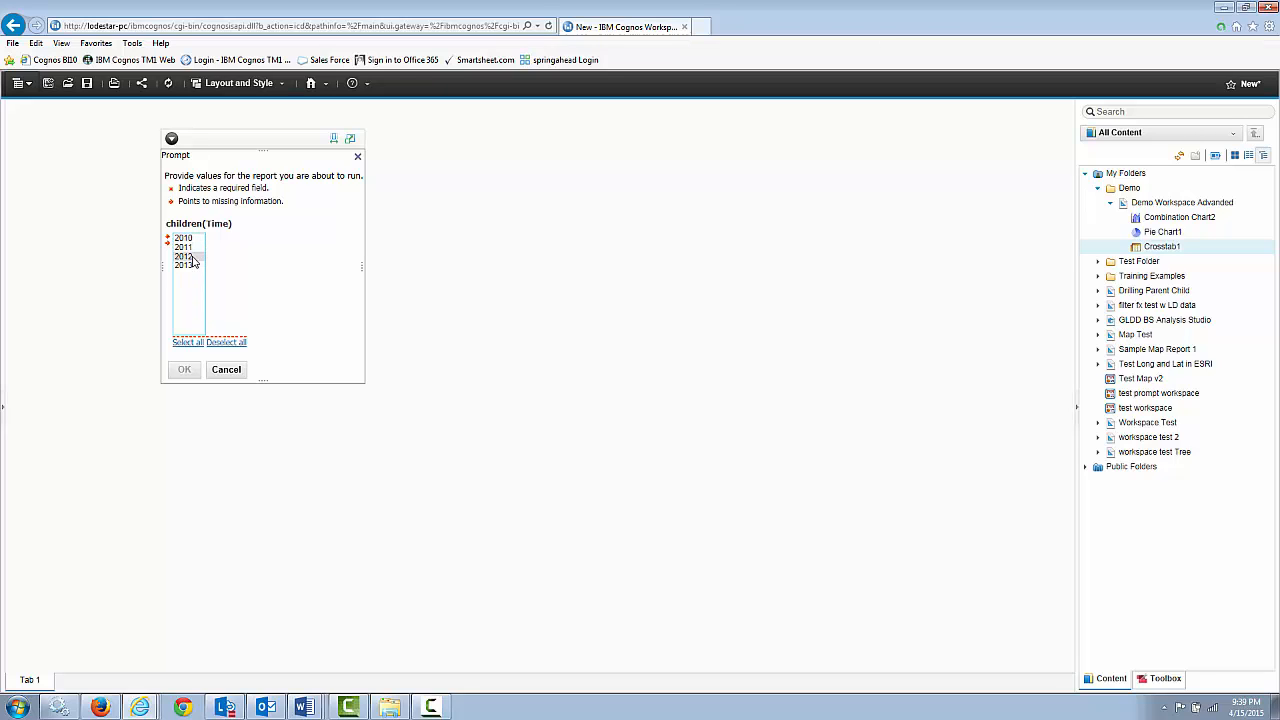
click(184, 256)
click(186, 369)
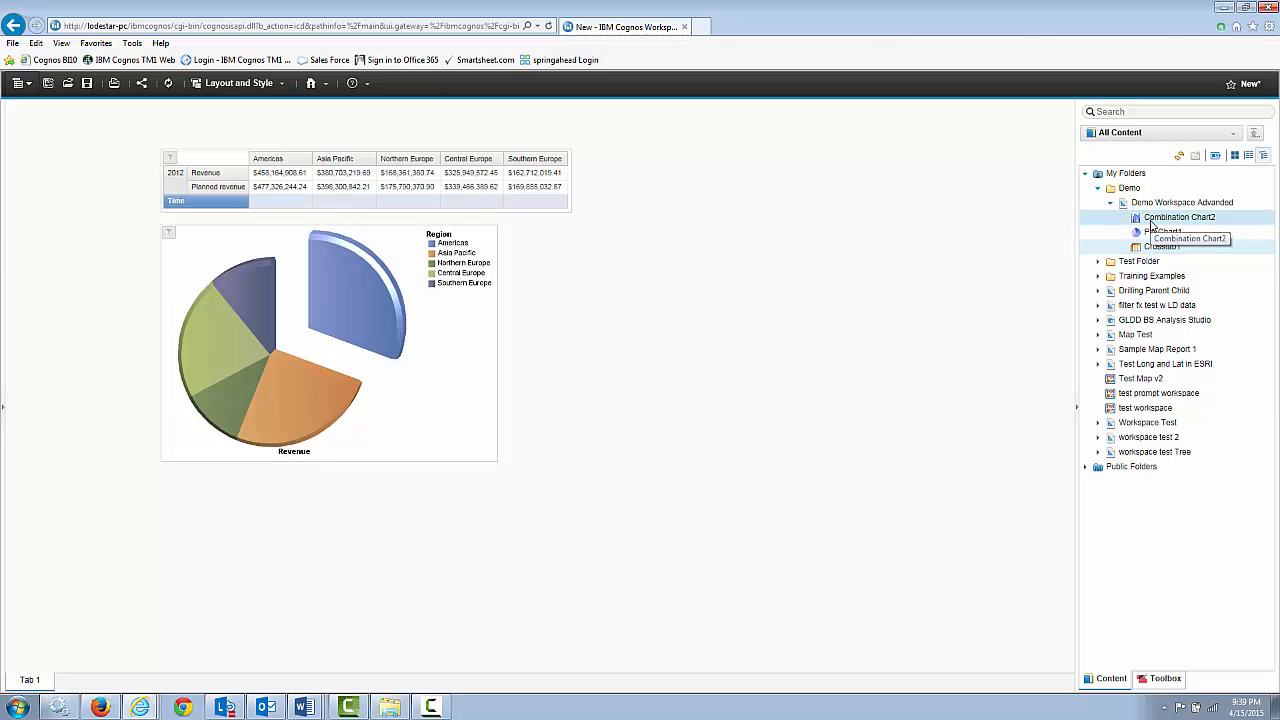
Place Combination Chart2 on the workspace canvas beside the pie chart.
drag(1128, 226, 603, 266)
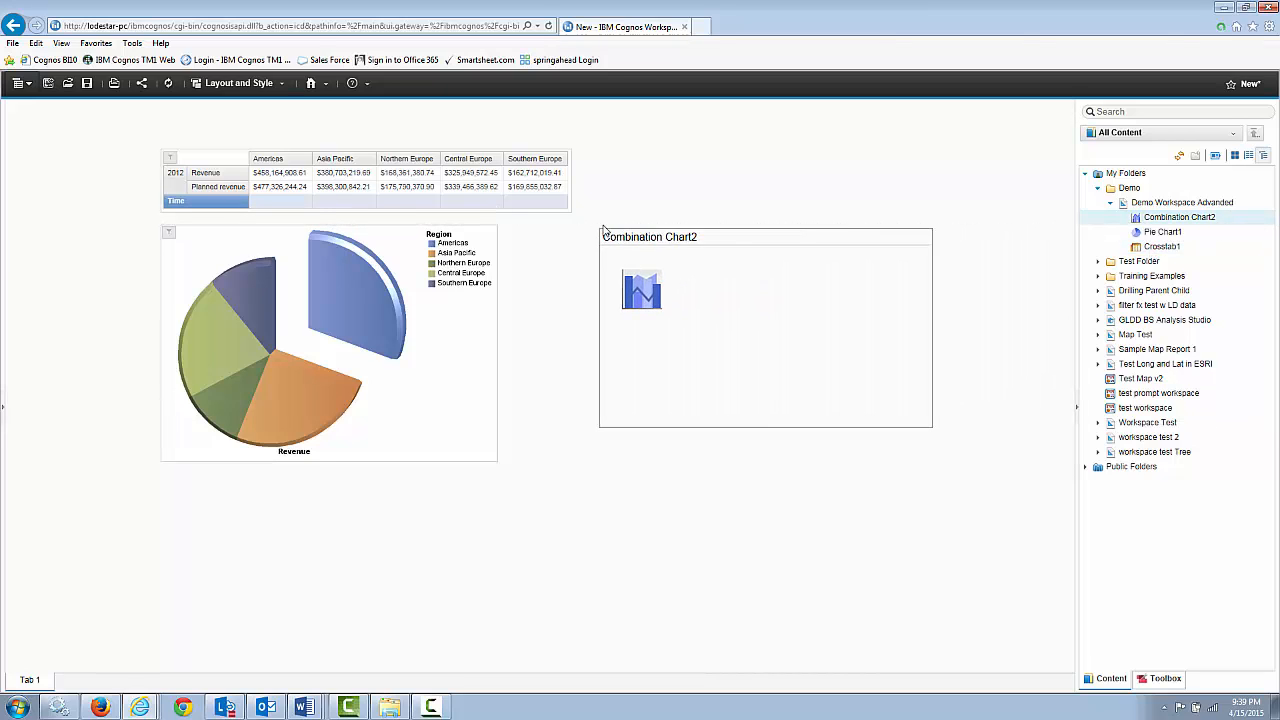